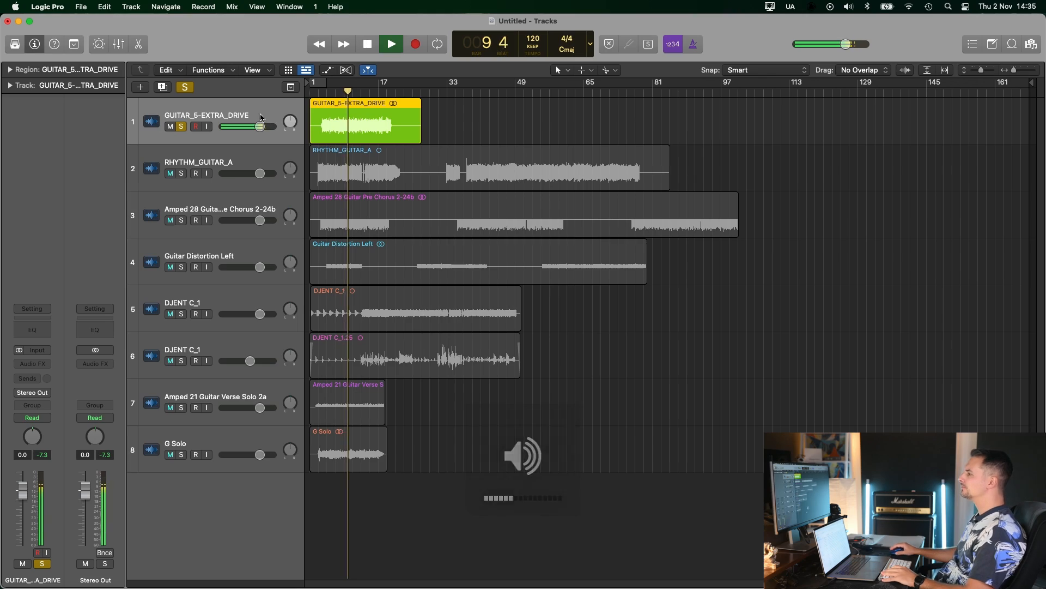
# Lower the GUITAR_5-EXTRA_DRIVE track's volume to about -4.6 dB while it plays soloed, and stop playback.
pyautogui.moveTo(260, 127); pyautogui.dragTo(250, 127)
pyautogui.press('super+Right')
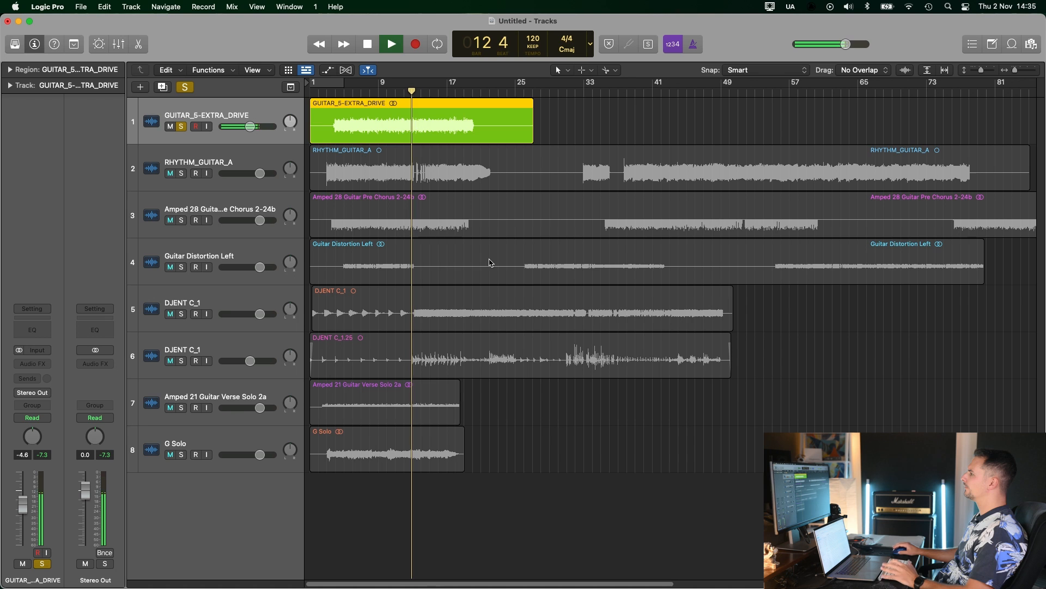
pyautogui.press('space')
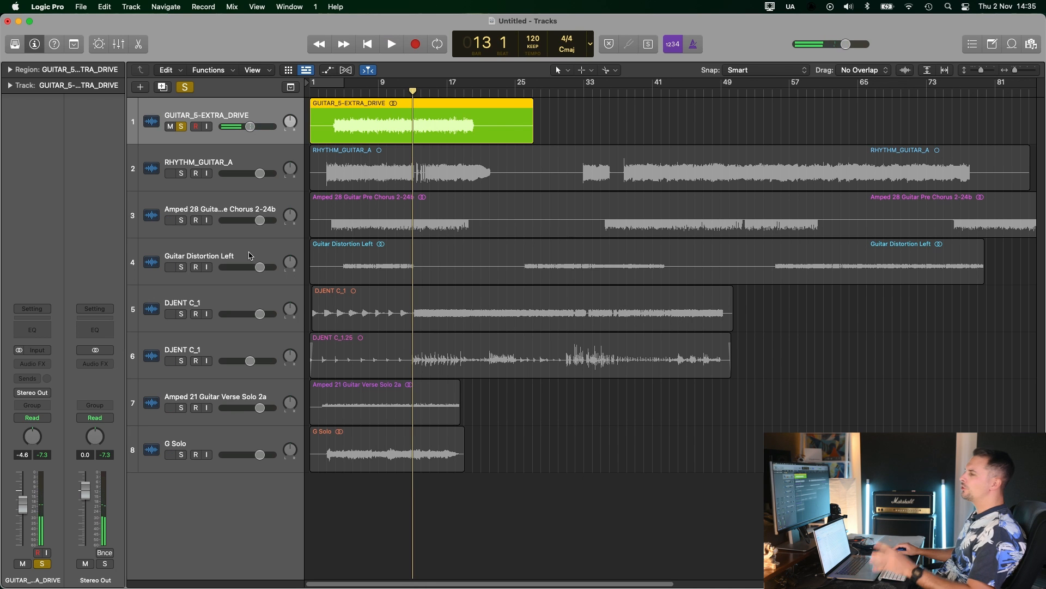
# Insert the Inf EQ plug-in on the GUITAR_5-EXTRA_DRIVE track and play a short passage to inspect its frequency spectrum.
pyautogui.click(32, 364)
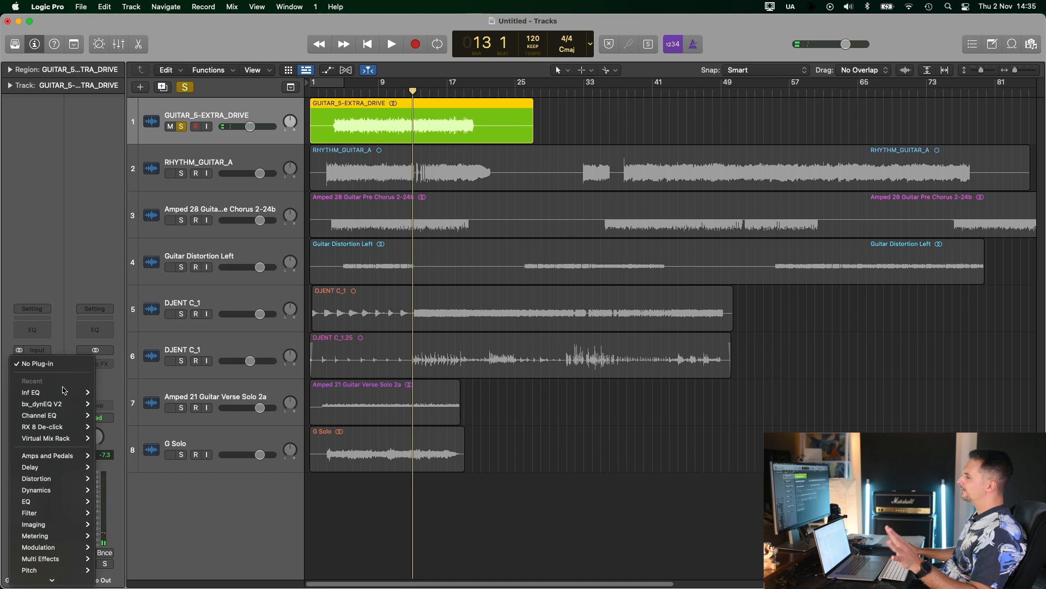
pyautogui.moveTo(64, 394)
pyautogui.click(108, 392)
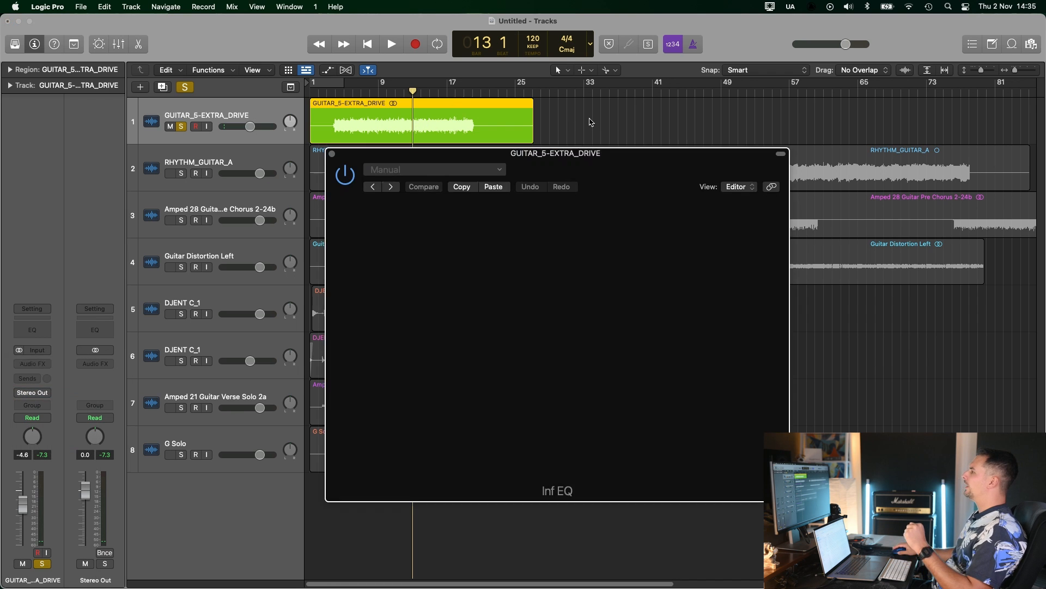
pyautogui.moveTo(591, 164); pyautogui.dragTo(664, 183)
pyautogui.press('space')
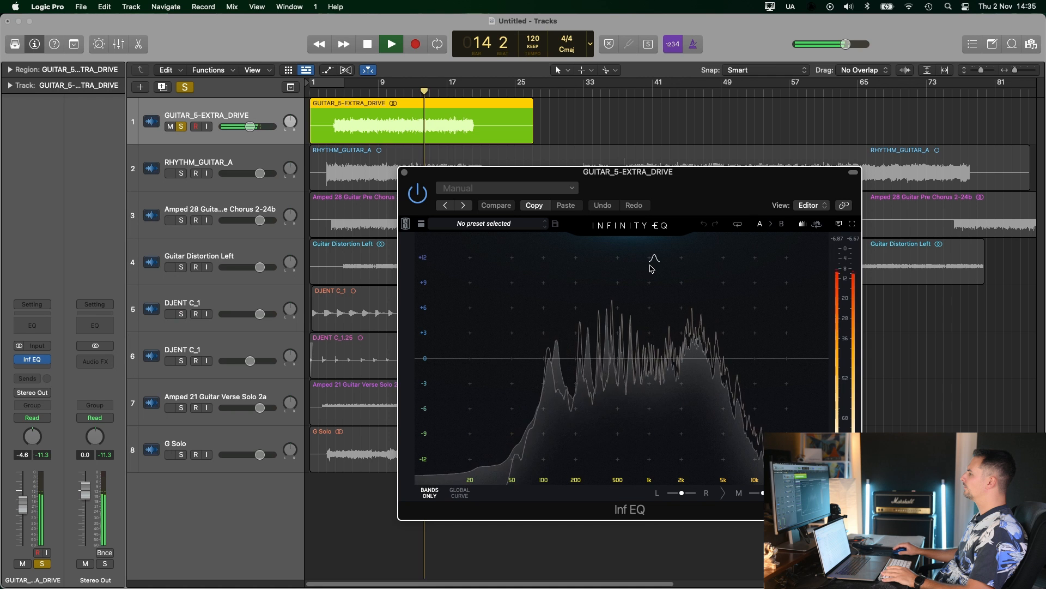
pyautogui.press('space')
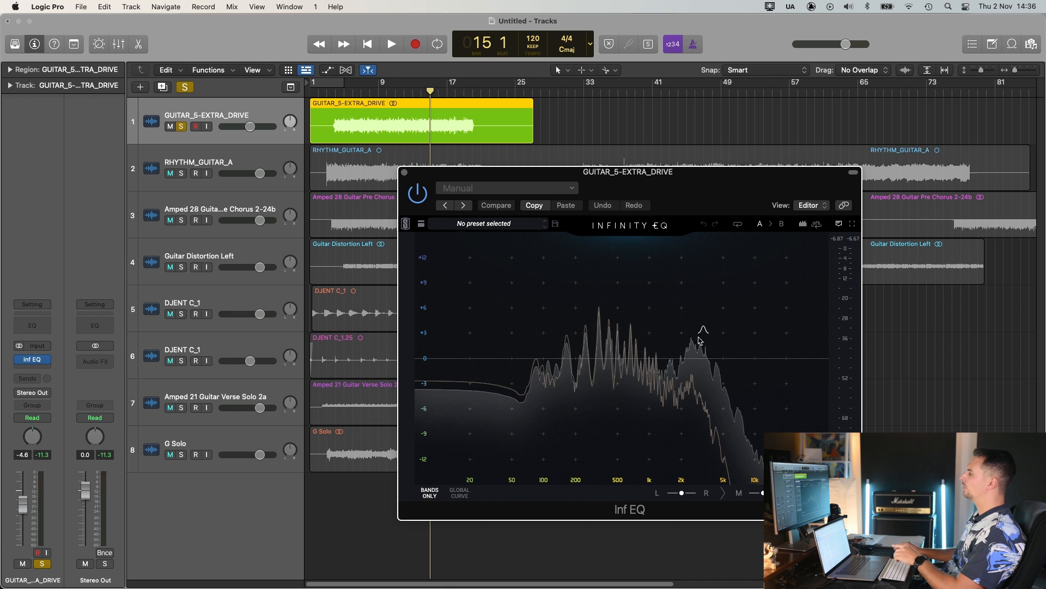
pyautogui.moveTo(688, 184); pyautogui.dragTo(684, 182)
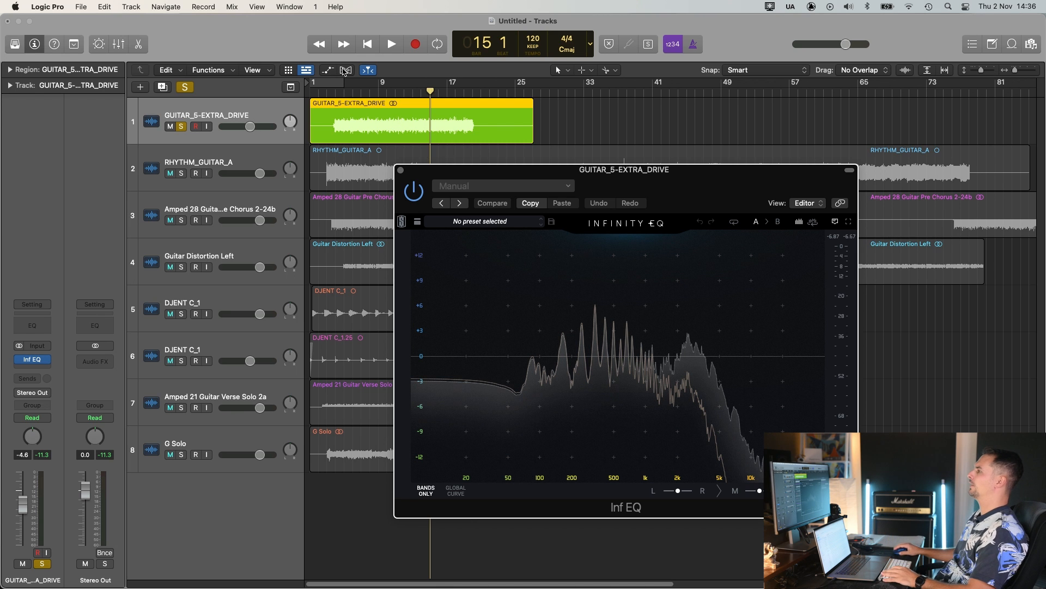
# Play the guitar from bar 9 and add a bell cut of about 3 dB at 2.86 kHz in the EQ.
pyautogui.click(380, 95)
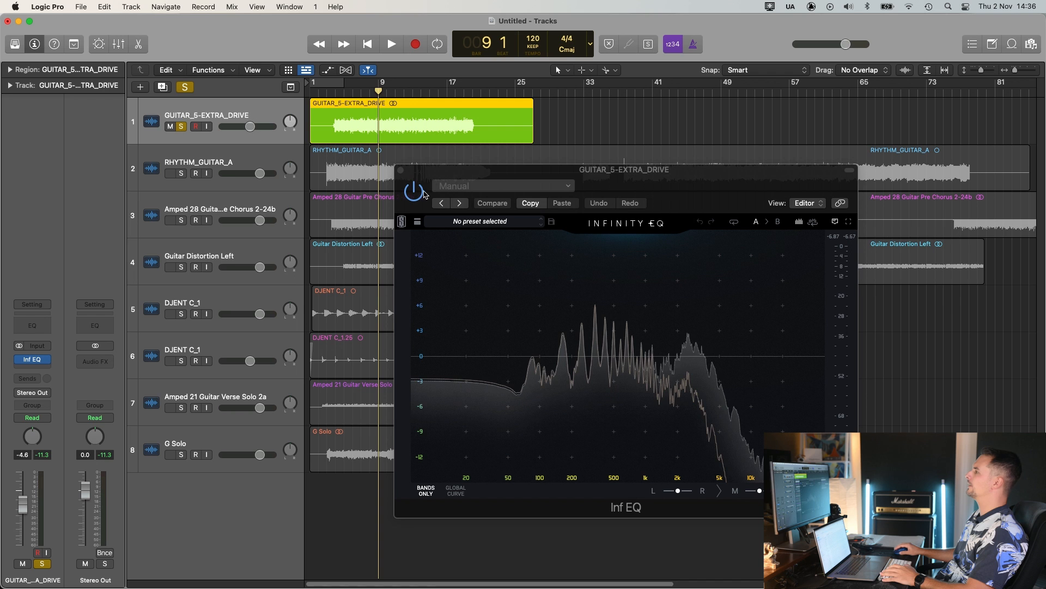
pyautogui.press('space')
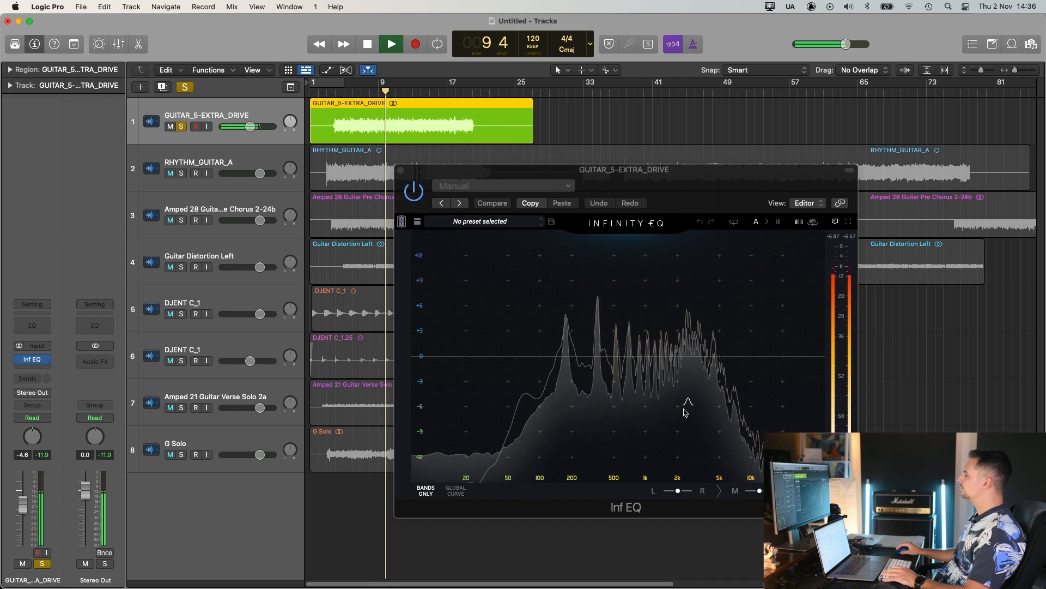
pyautogui.moveTo(691, 328); pyautogui.dragTo(694, 382)
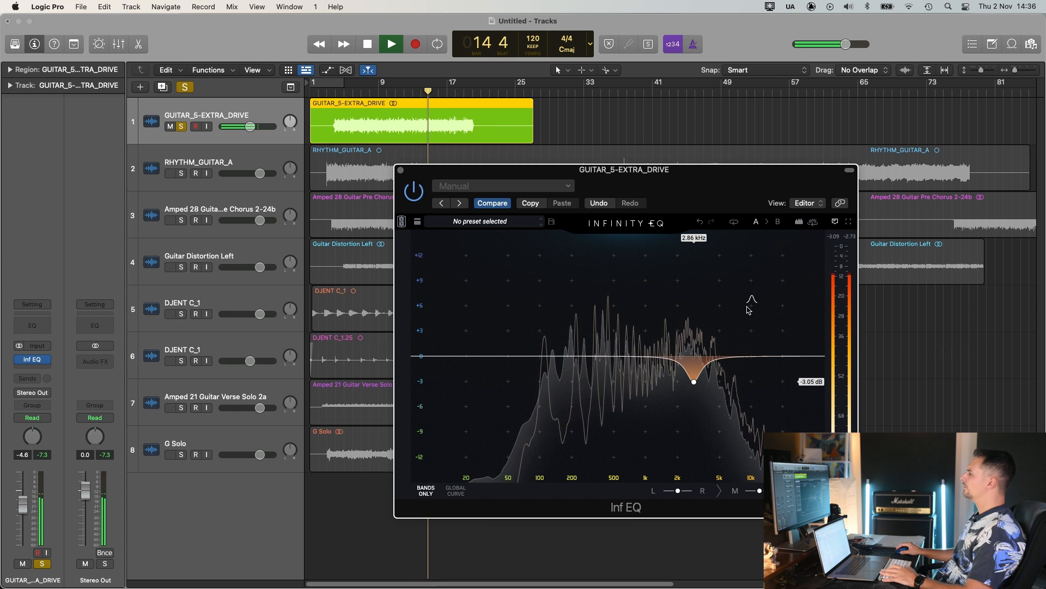
pyautogui.press('space')
pyautogui.moveTo(694, 381)
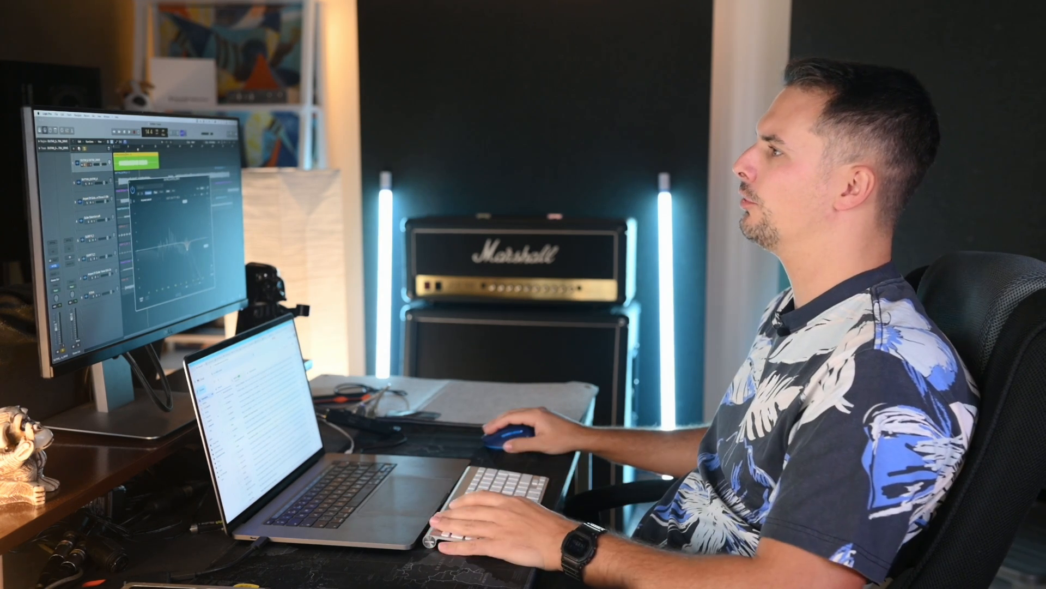
# Play the guitar from an earlier point and add a low-cut filter at about 93 Hz.
pyautogui.click(121, 148)
pyautogui.press('space')
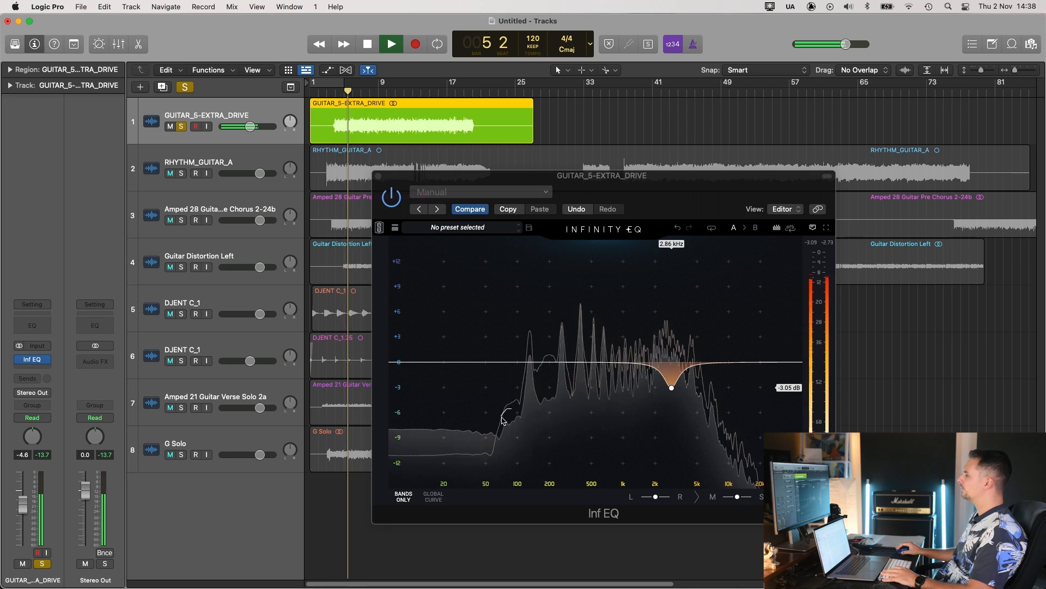
pyautogui.moveTo(507, 362); pyautogui.dragTo(515, 399)
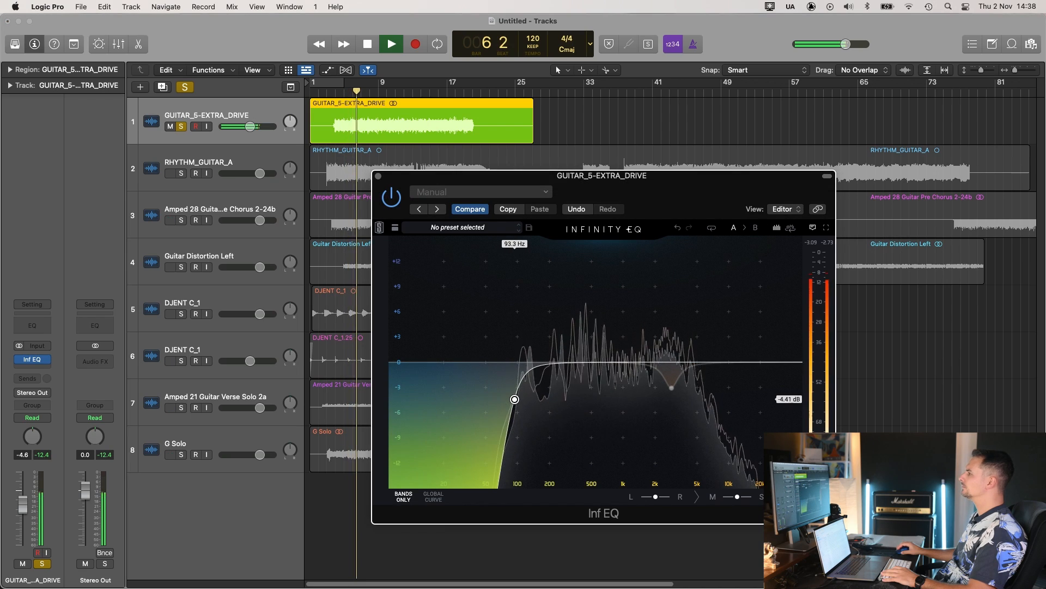
# Deepen the upper-mid cut to about -4.5 dB at 2.82 kHz and set a broad boost of about 3.6 dB at 7.93 kHz.
pyautogui.moveTo(677, 386)
pyautogui.moveTo(676, 387)
pyautogui.mouseDown()
pyautogui.moveTo(677, 299)
pyautogui.moveTo(668, 297)
pyautogui.moveTo(670, 399)
pyautogui.mouseUp()
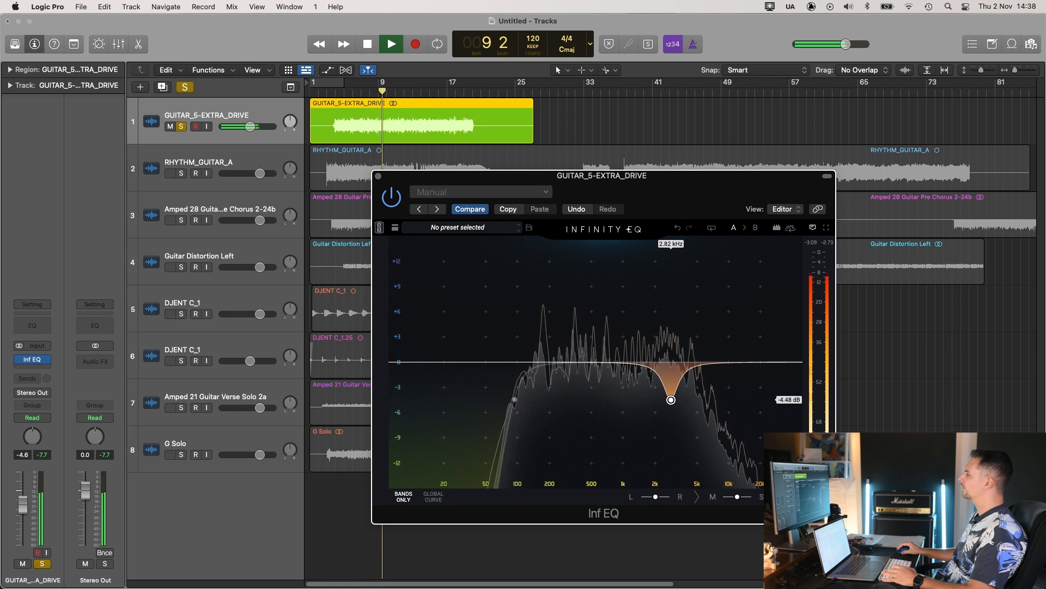
pyautogui.press('space')
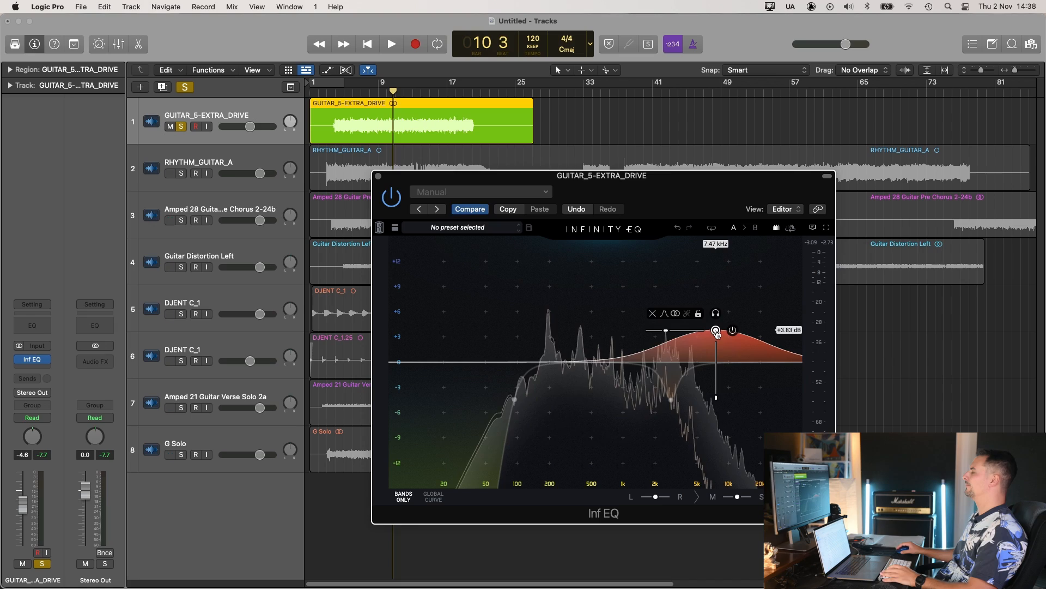
pyautogui.press('space')
pyautogui.moveTo(717, 334); pyautogui.dragTo(720, 331)
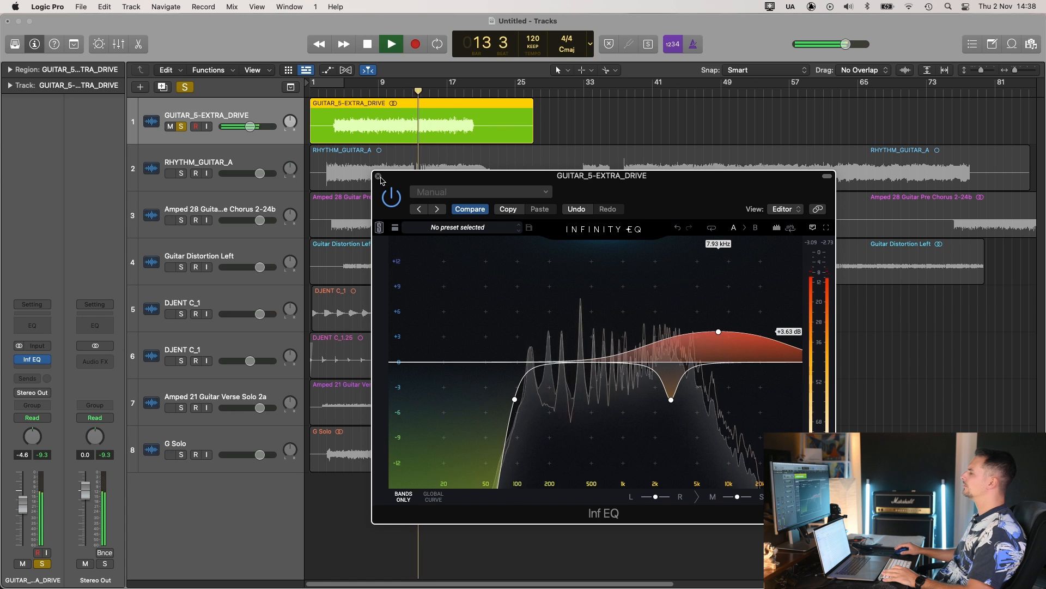
# Discard a trial high-shelf band at 12.2 kHz and add a narrow cut of about 2.6 dB at 4.28 kHz.
pyautogui.doubleClick(738, 308)
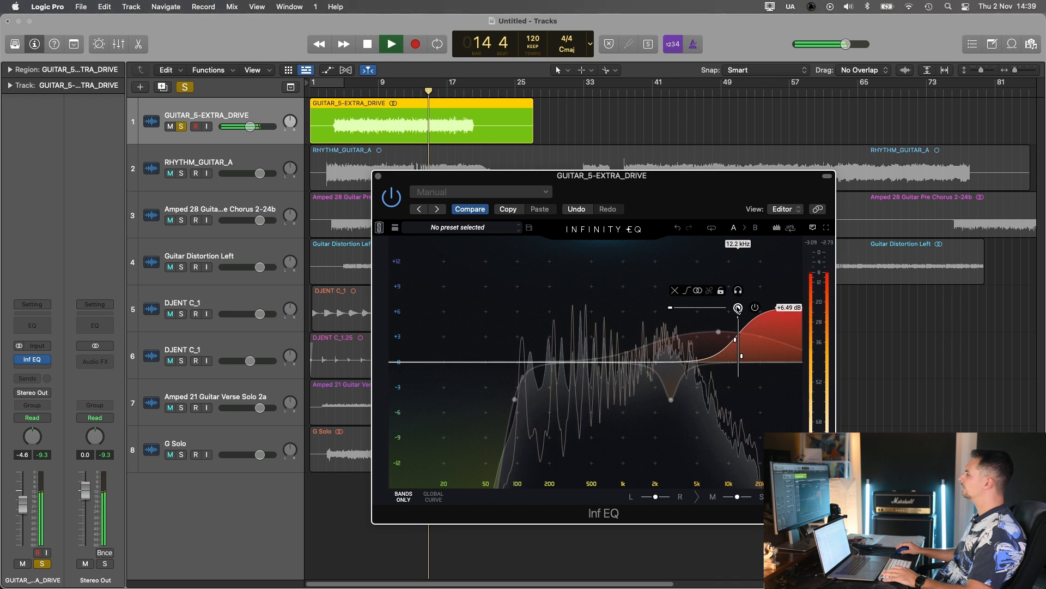
pyautogui.click(675, 292)
pyautogui.doubleClick(726, 298)
pyautogui.moveTo(726, 297); pyautogui.dragTo(716, 291)
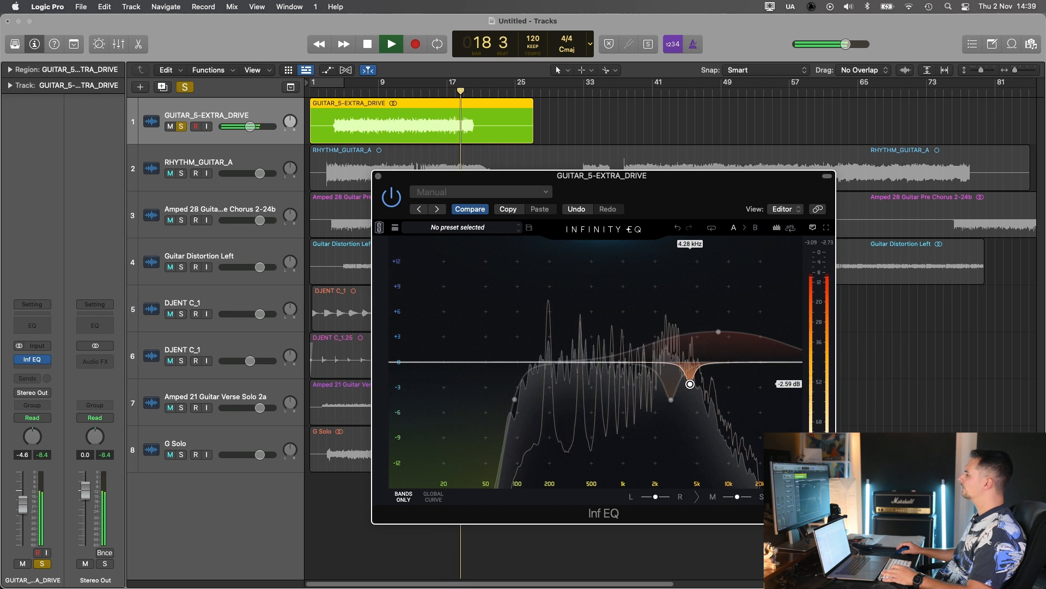
pyautogui.moveTo(637, 192); pyautogui.dragTo(636, 192)
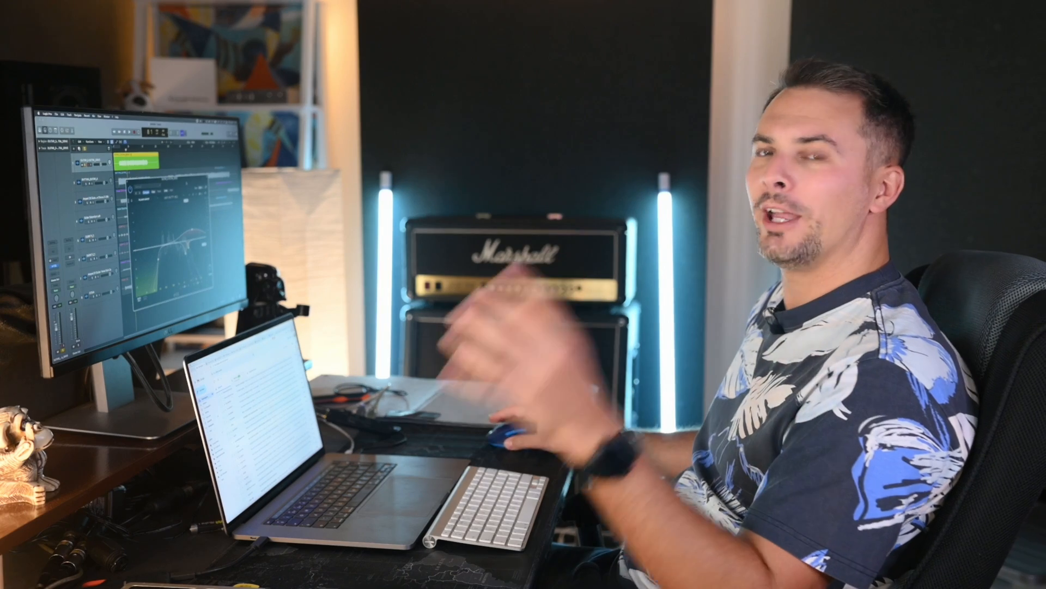
pyautogui.moveTo(186, 183); pyautogui.dragTo(189, 175)
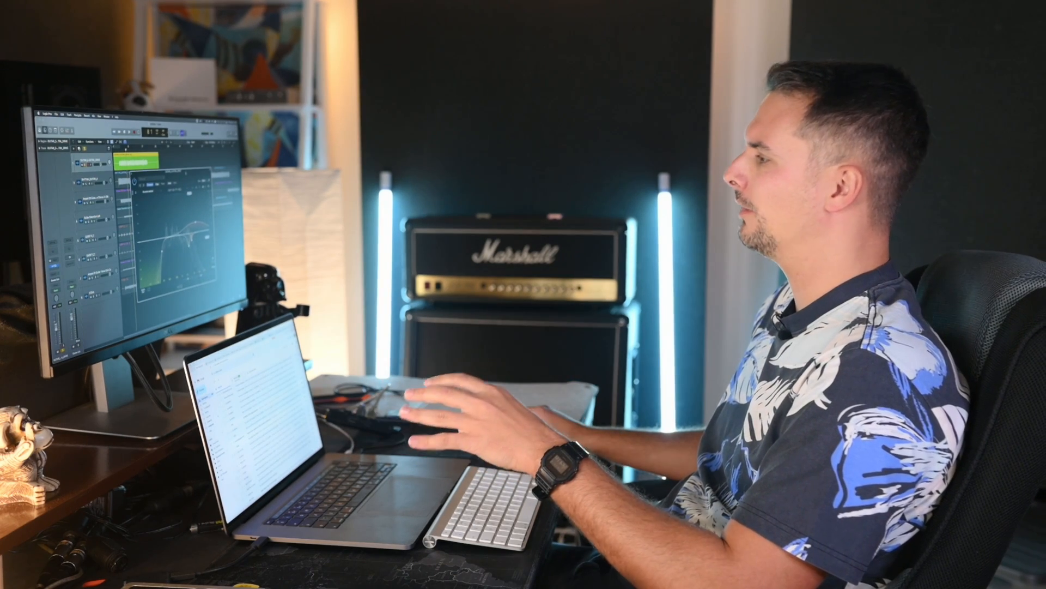
pyautogui.moveTo(185, 173); pyautogui.dragTo(187, 173)
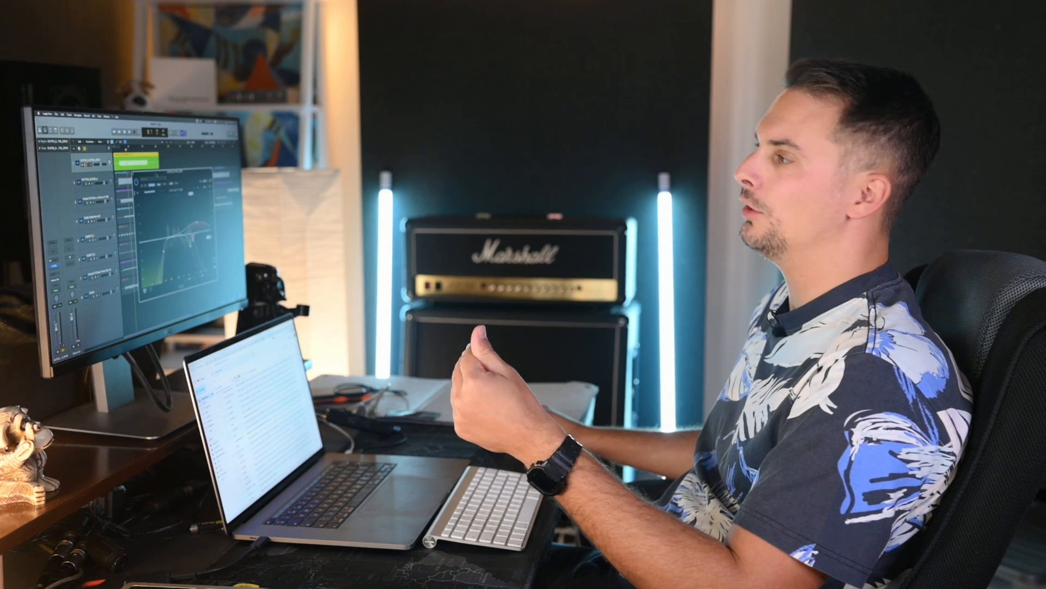
# Close the guitar's EQ window and lower the soloed RHYTHM_GUITAR_A track's volume to about -2.3 dB.
pyautogui.click(135, 174)
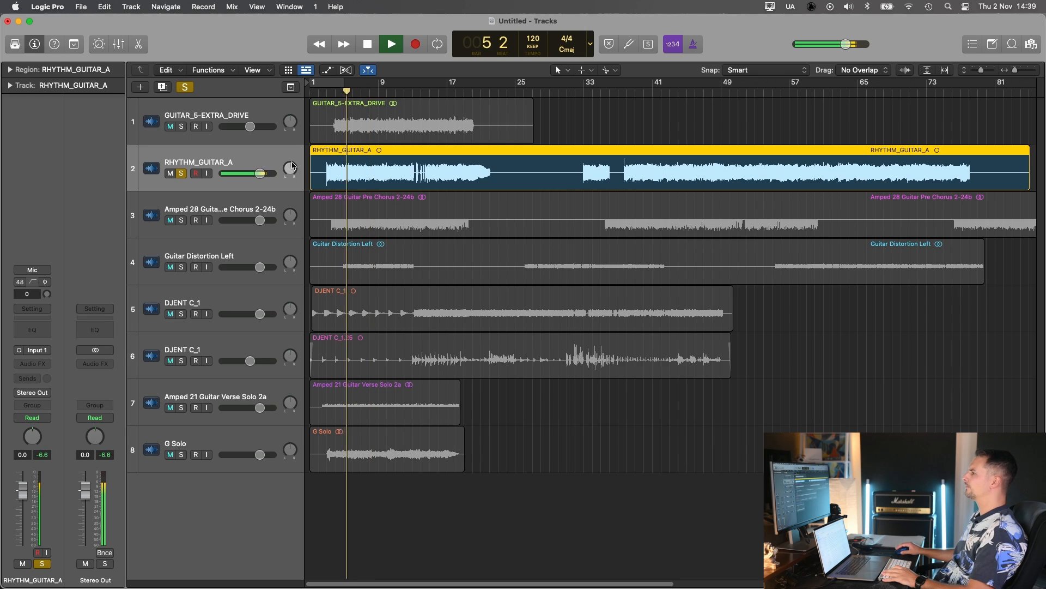
pyautogui.moveTo(260, 174); pyautogui.dragTo(255, 174)
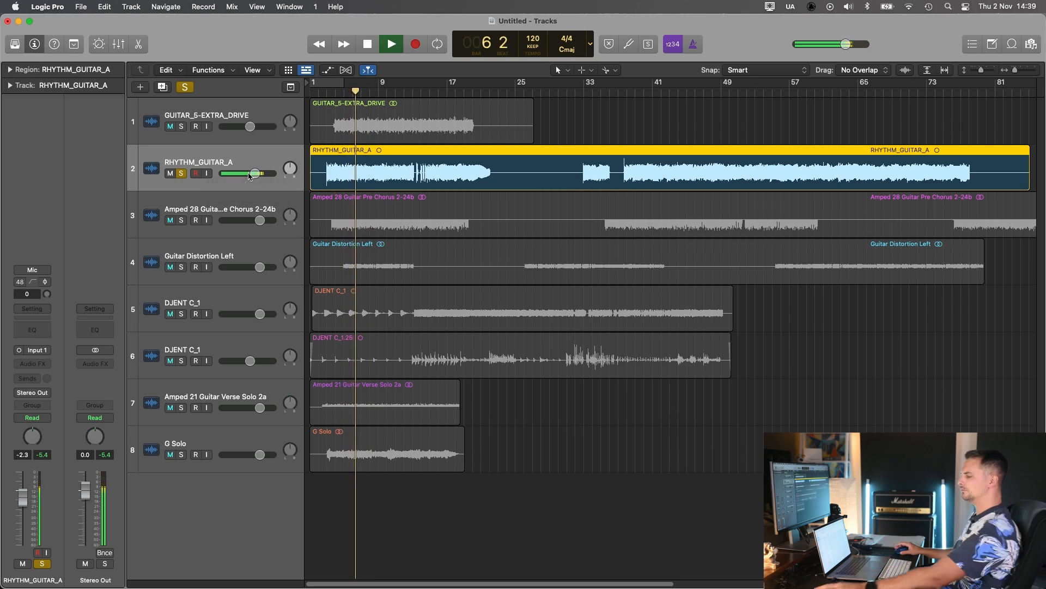
pyautogui.press('XF86AudioLowerVolume')
# Insert Inf EQ on the RHYTHM_GUITAR_A track and add a low-cut filter at about 65 Hz while playing a later section.
pyautogui.click(46, 363)
pyautogui.click(260, 402)
pyautogui.click(653, 93)
pyautogui.moveTo(642, 155); pyautogui.dragTo(650, 211)
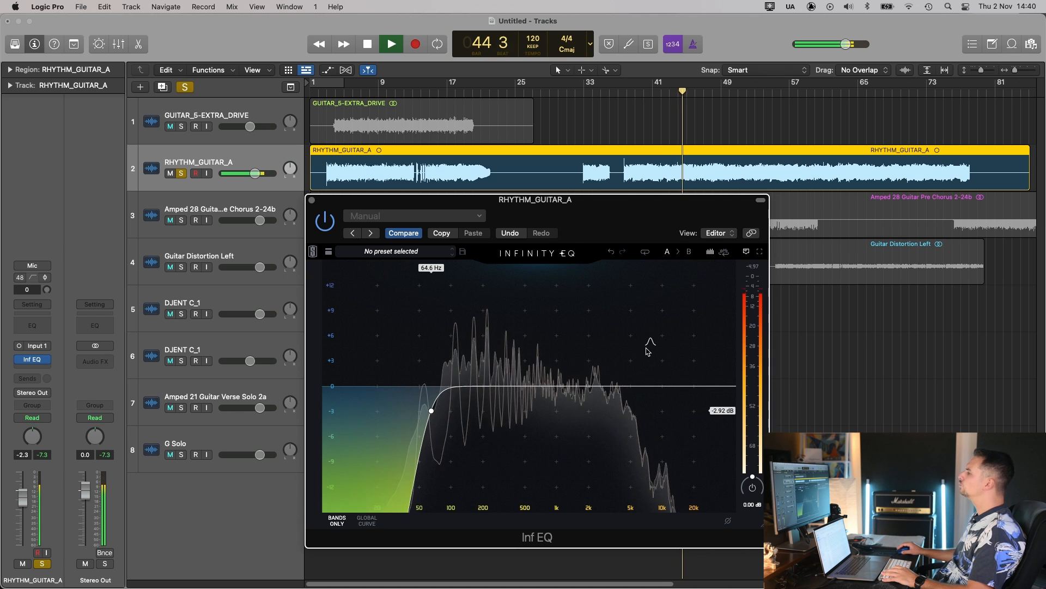
pyautogui.press('space')
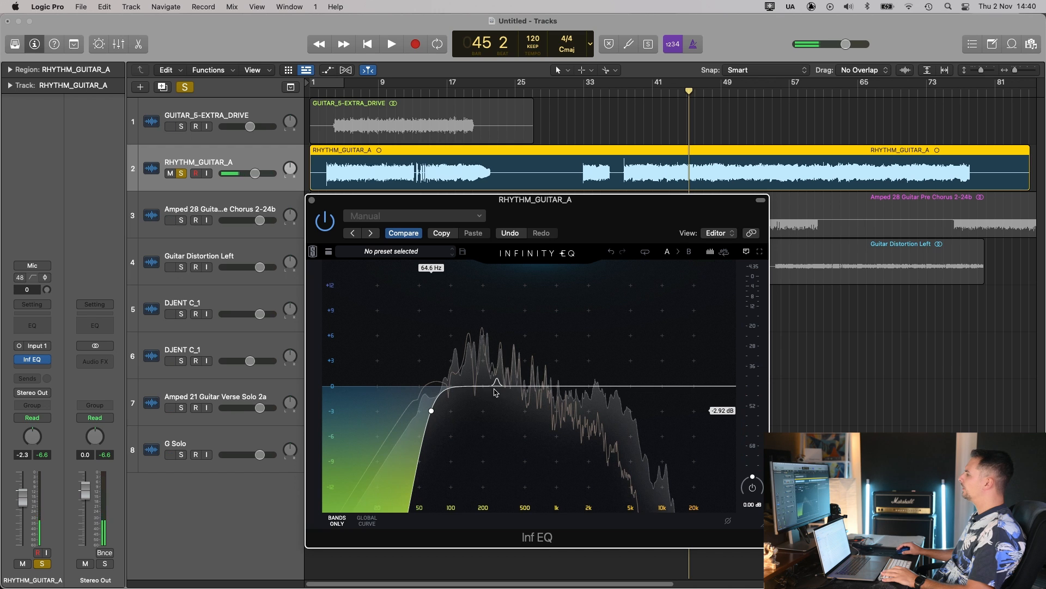
# Add a high-shelf boost of about 4.7 dB at 1.93 kHz to the rhythm guitar's EQ while it plays.
pyautogui.click(688, 342)
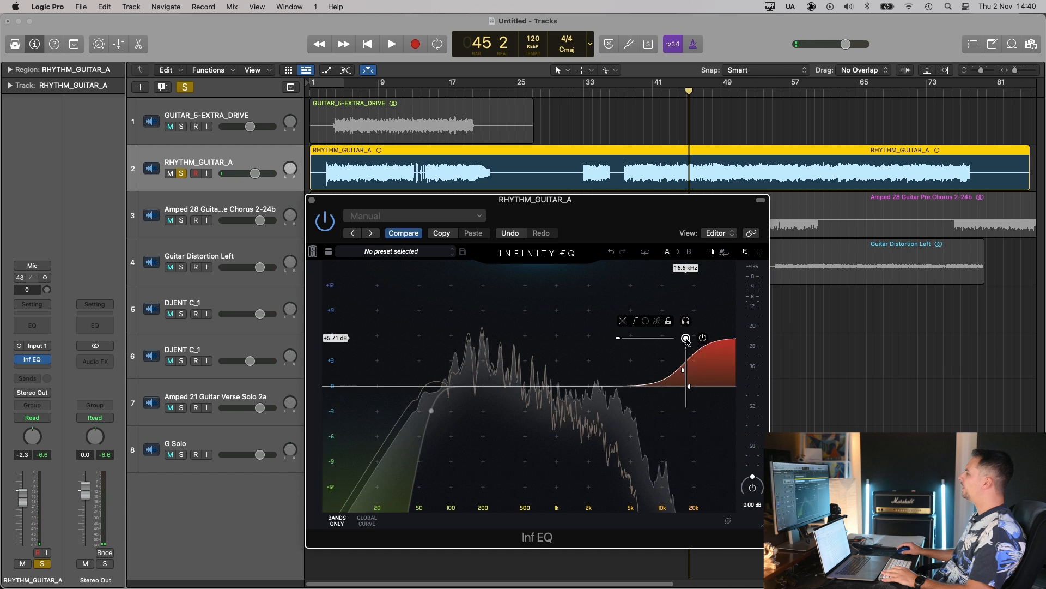
pyautogui.moveTo(685, 338); pyautogui.dragTo(608, 343)
pyautogui.press('space')
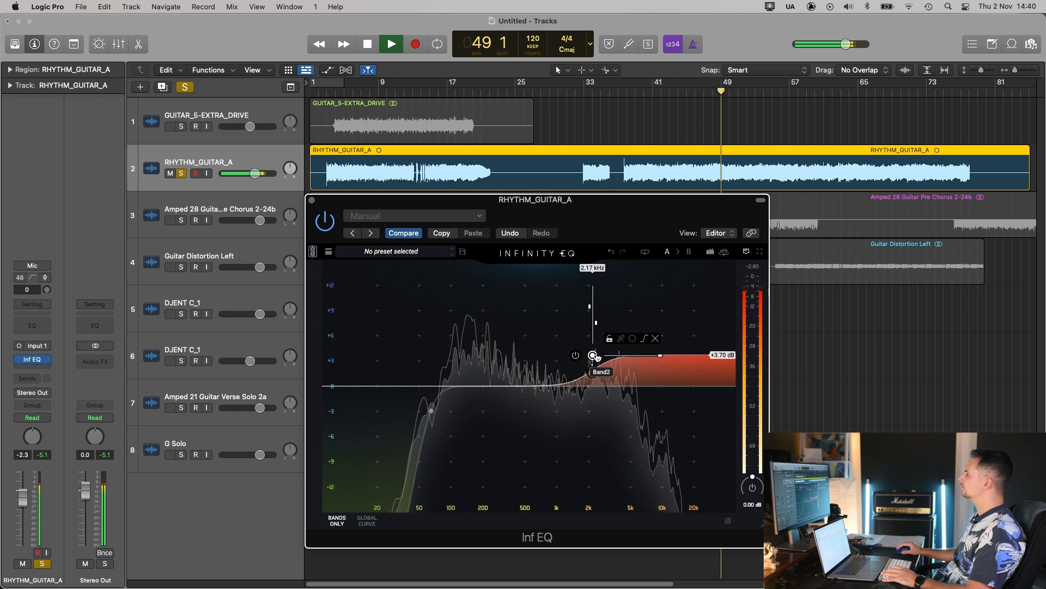
pyautogui.moveTo(593, 355); pyautogui.dragTo(587, 347)
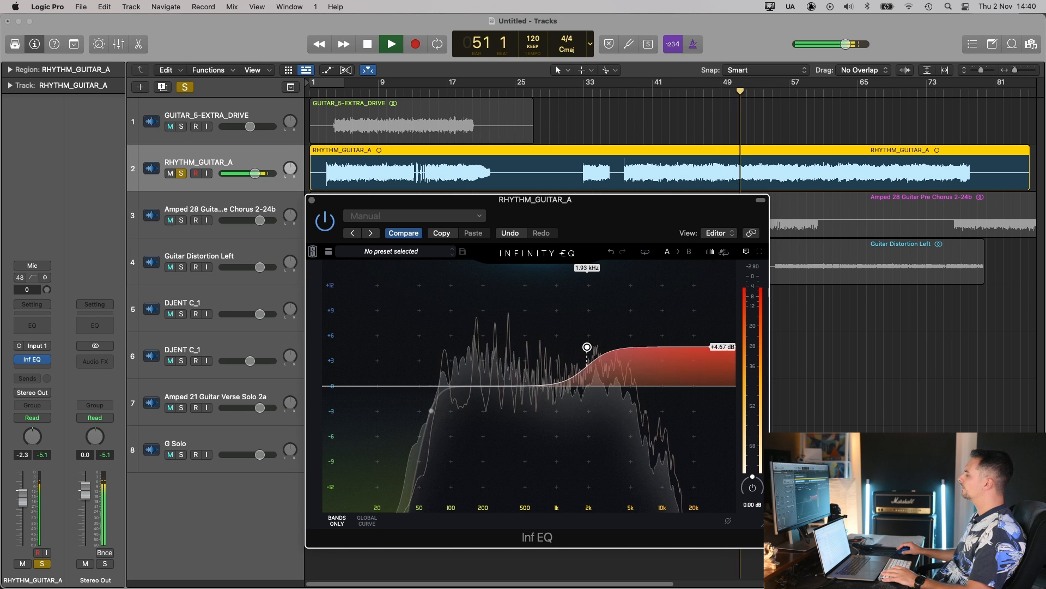
# Add a gentle bell cut of about 1 dB at 204 Hz to the rhythm guitar's EQ.
pyautogui.doubleClick(500, 343)
pyautogui.scroll(3, 499, 344)
pyautogui.moveTo(483, 330); pyautogui.dragTo(484, 328)
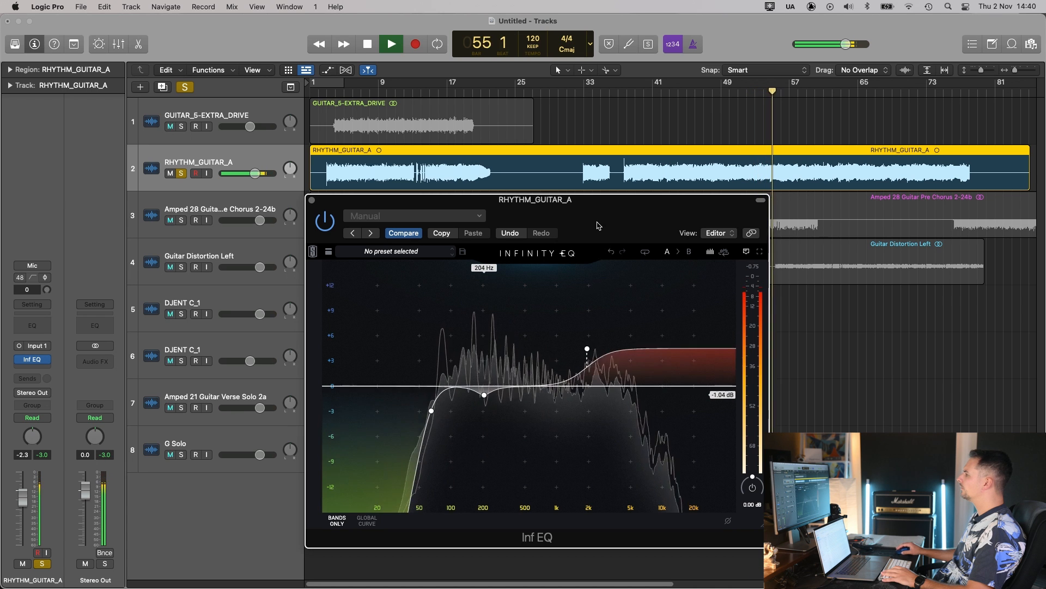
pyautogui.moveTo(594, 215); pyautogui.dragTo(596, 214)
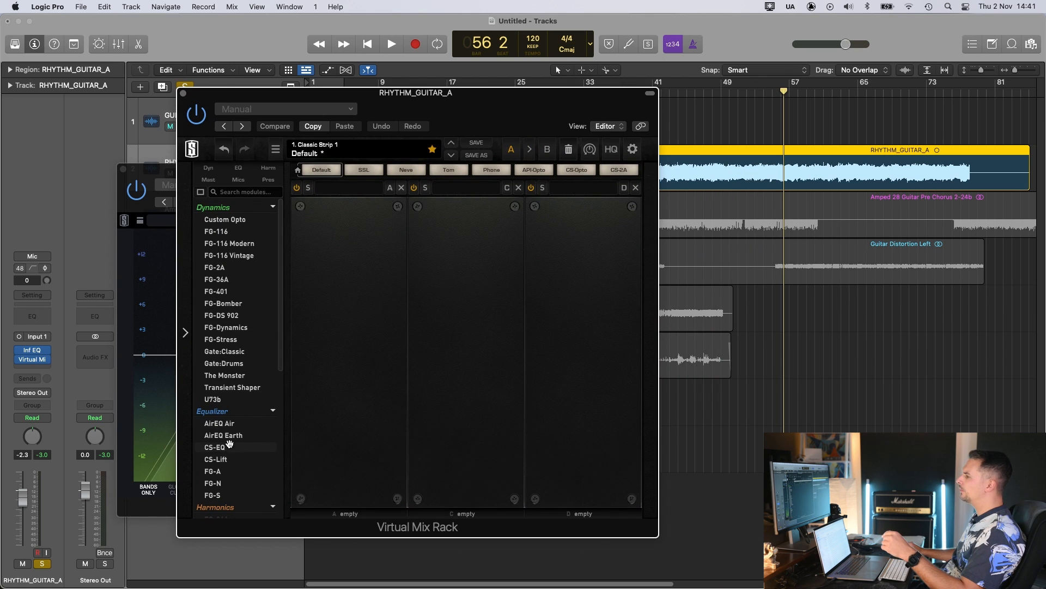
# Load the CS-EQ module into the first slot of the rhythm guitar's Virtual Mix Rack and reposition the plug-in window.
pyautogui.moveTo(448, 337); pyautogui.dragTo(464, 238)
pyautogui.moveTo(515, 110); pyautogui.dragTo(550, 126)
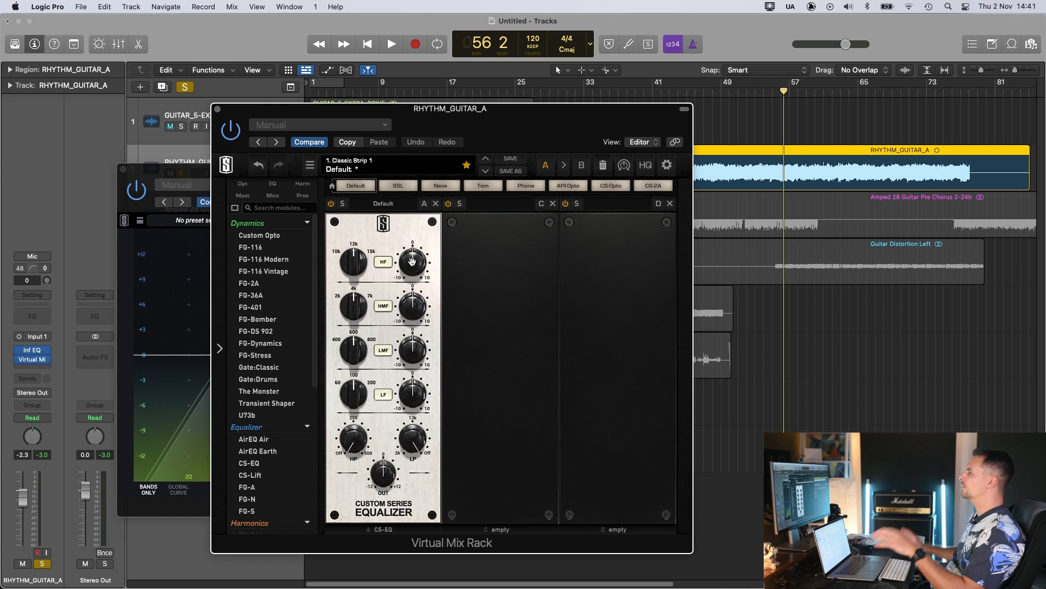
pyautogui.moveTo(487, 126); pyautogui.dragTo(489, 129)
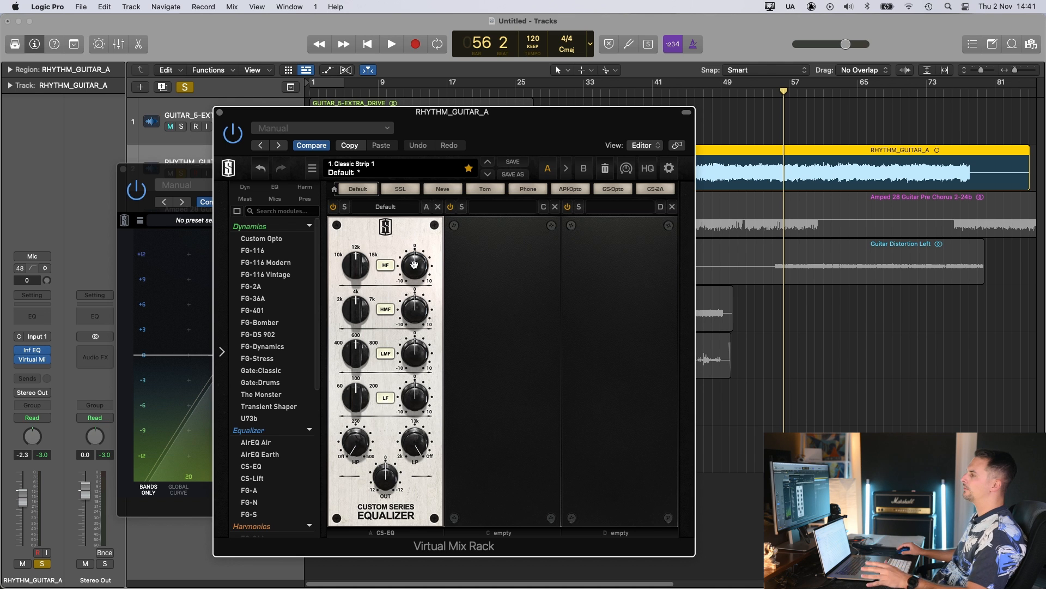
# Boost the CS-EQ's HF gain to about +10 during playback, and switch the HF band off and on to compare.
pyautogui.press('space')
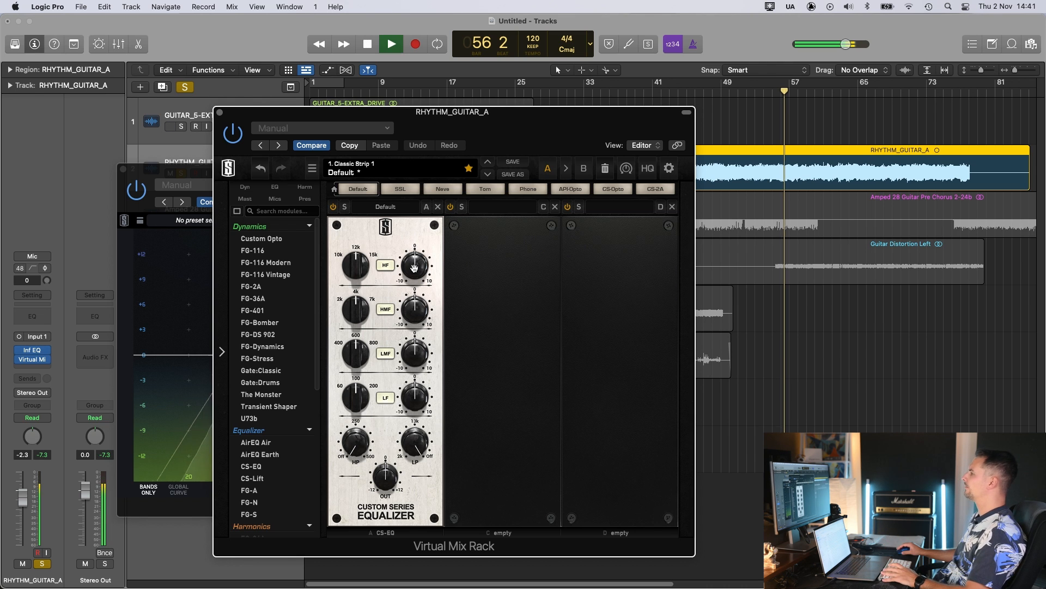
pyautogui.moveTo(414, 268); pyautogui.dragTo(424, 213)
pyautogui.moveTo(424, 254); pyautogui.dragTo(419, 270)
pyautogui.click(388, 268)
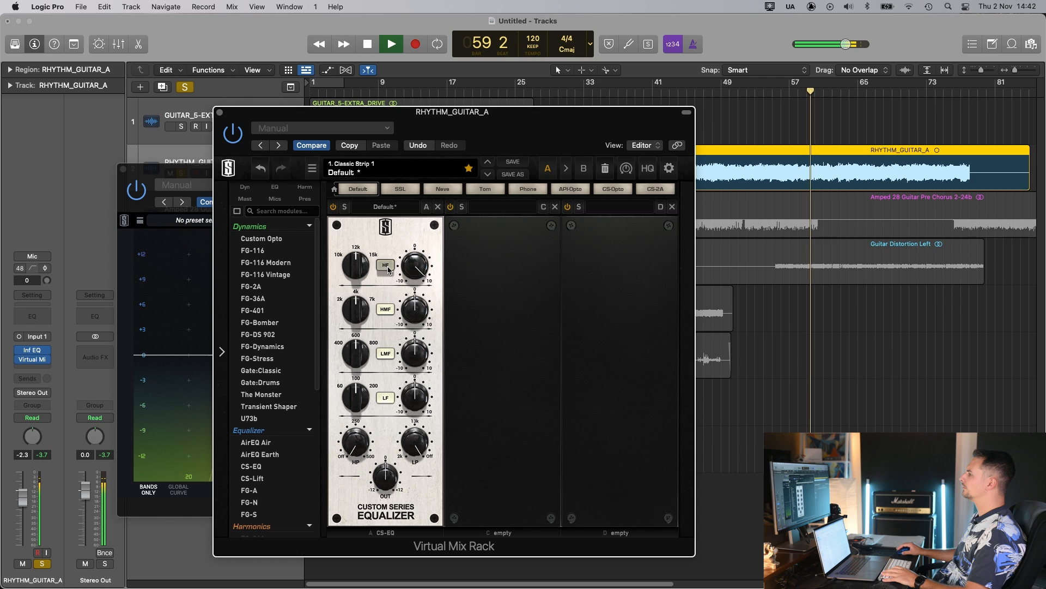
pyautogui.click(388, 269)
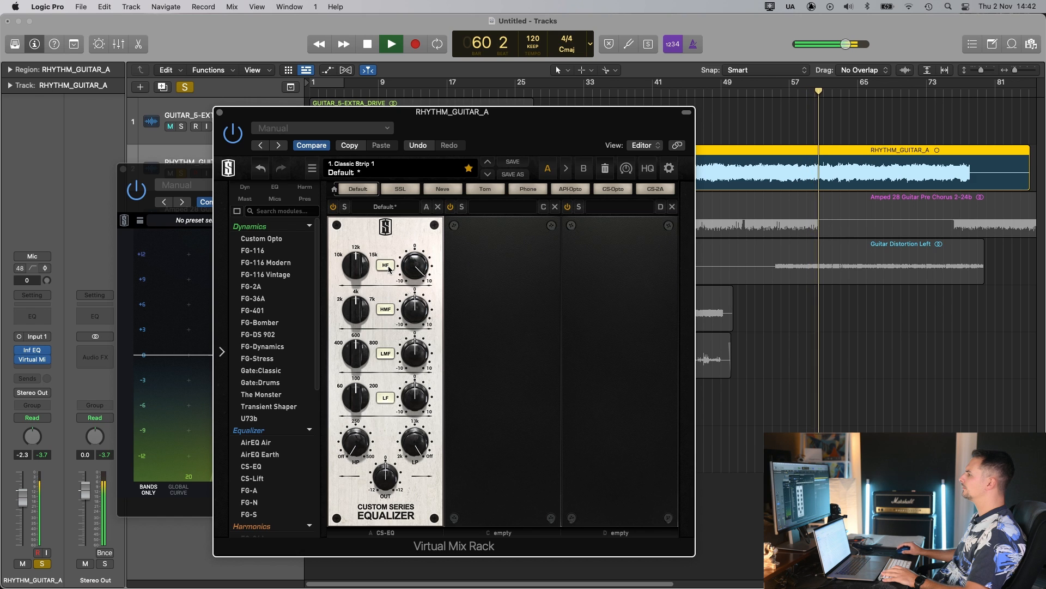
# Lower the CS-EQ's HF gain to about 7.5, stop playback, and close the Virtual Mix Rack window.
pyautogui.moveTo(413, 266); pyautogui.dragTo(410, 274)
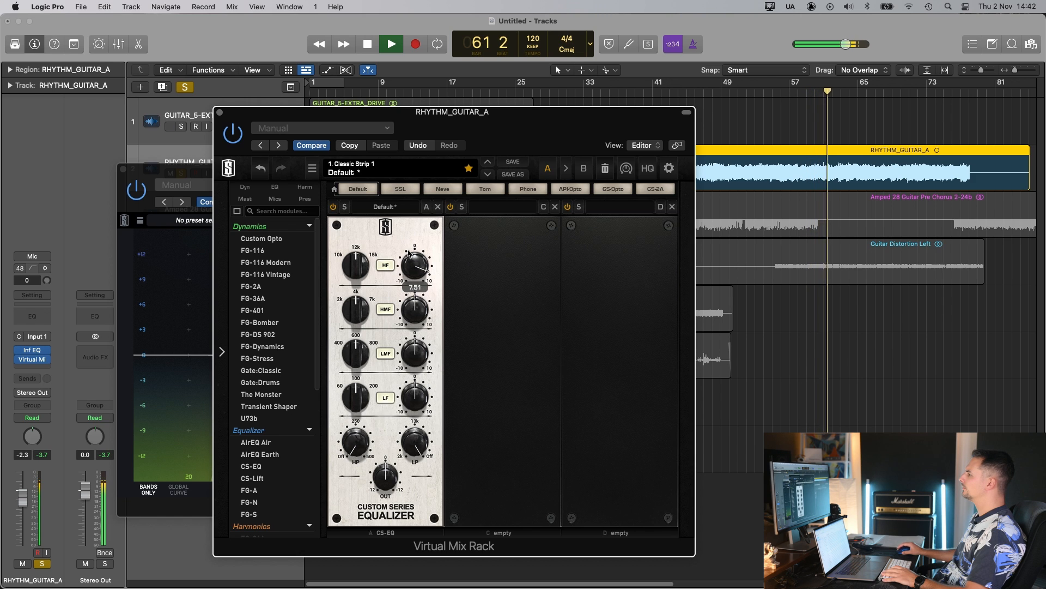
pyautogui.click(220, 113)
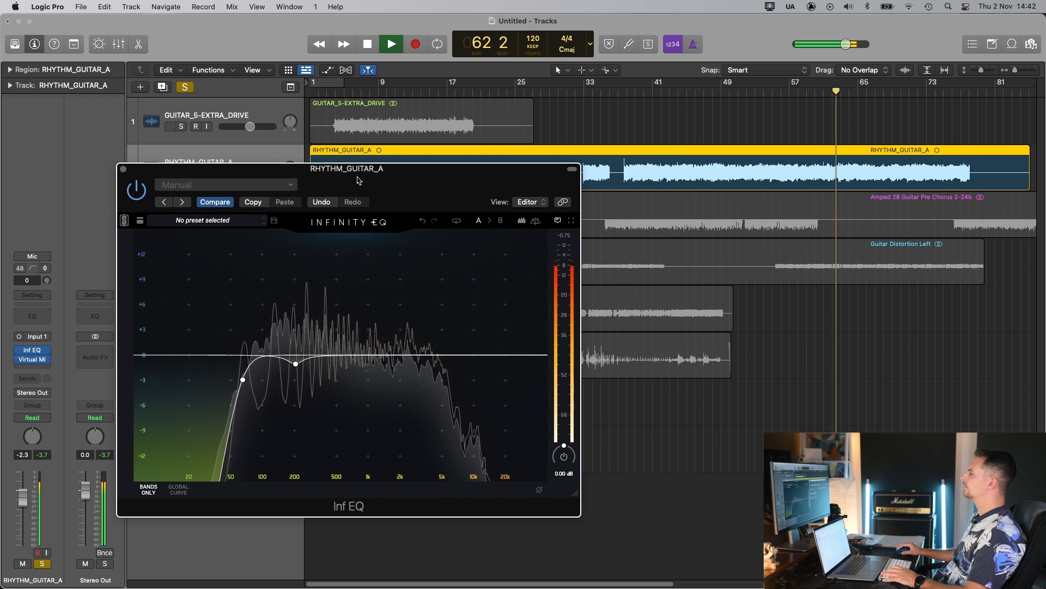
pyautogui.moveTo(345, 172); pyautogui.dragTo(357, 174)
pyautogui.press('space')
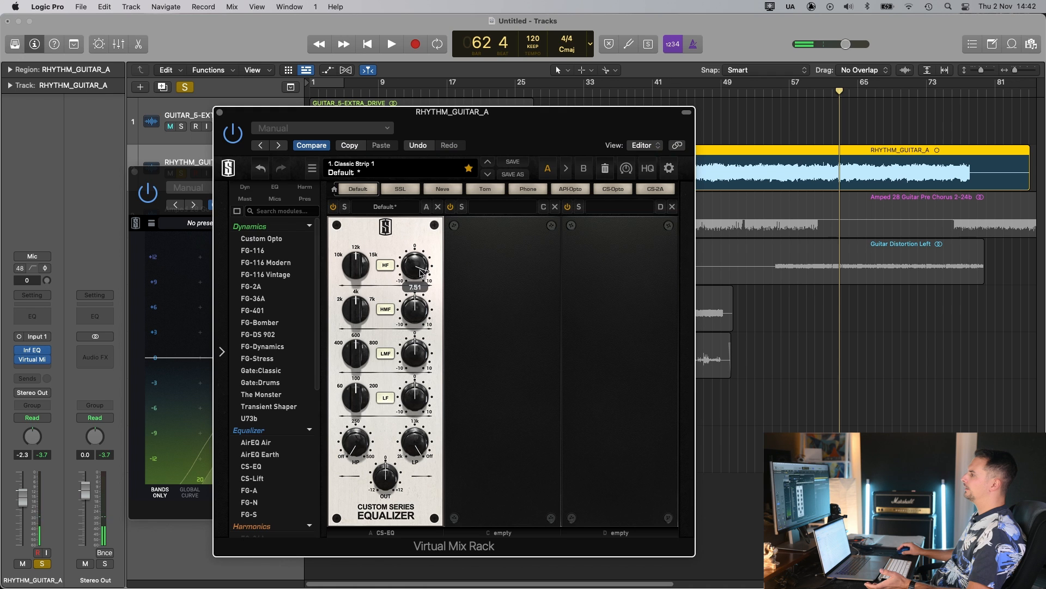
pyautogui.click(220, 113)
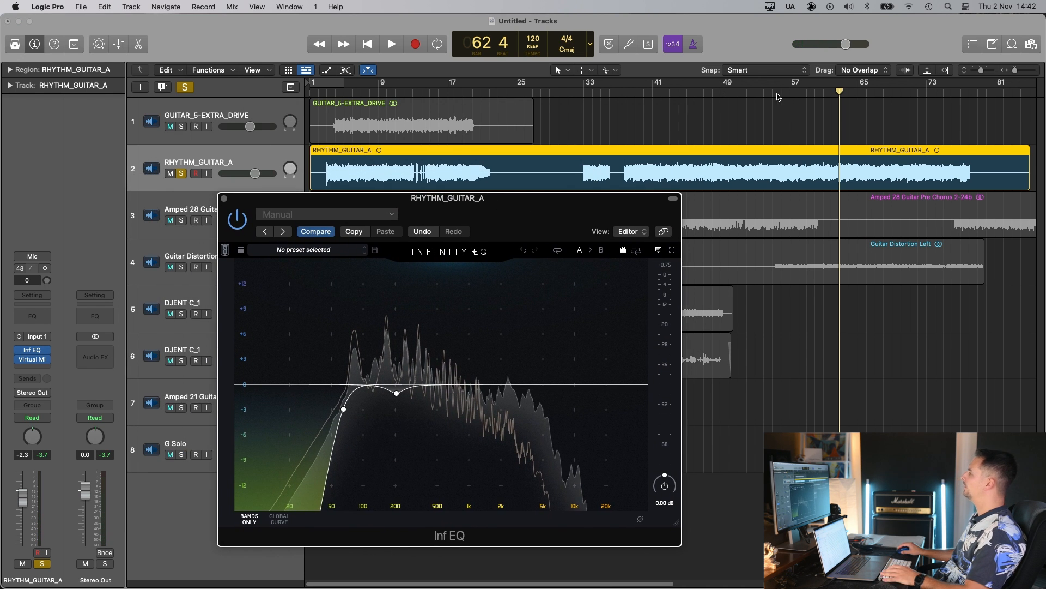
# Try a bell cut of about 1.1 dB at 3.25 kHz on the rhythm guitar's EQ while playing from bar 49.
pyautogui.click(732, 97)
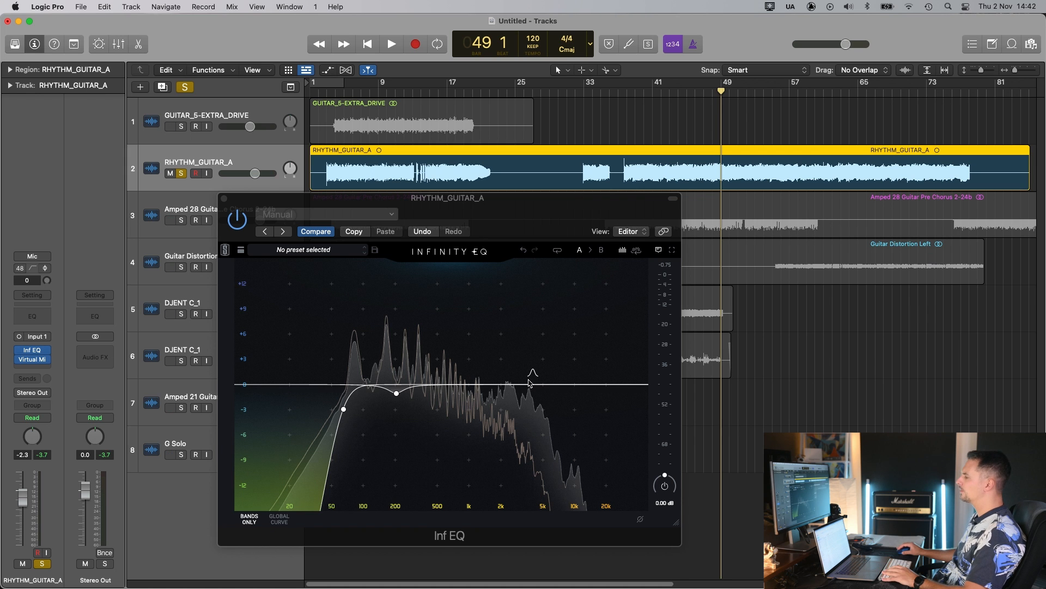
pyautogui.press('space')
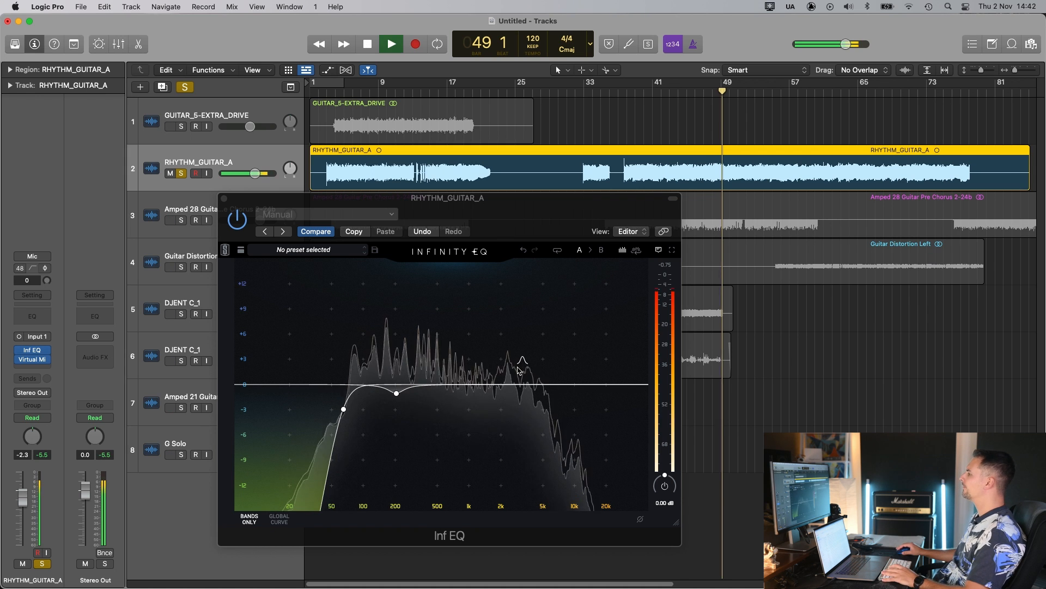
pyautogui.moveTo(517, 372); pyautogui.dragTo(523, 393)
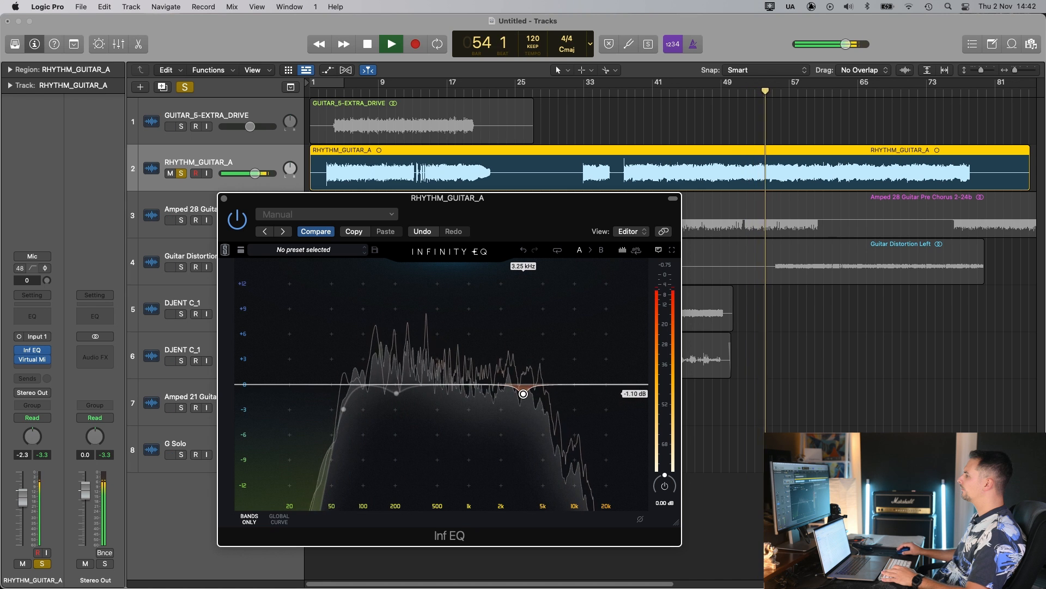
pyautogui.click(587, 377)
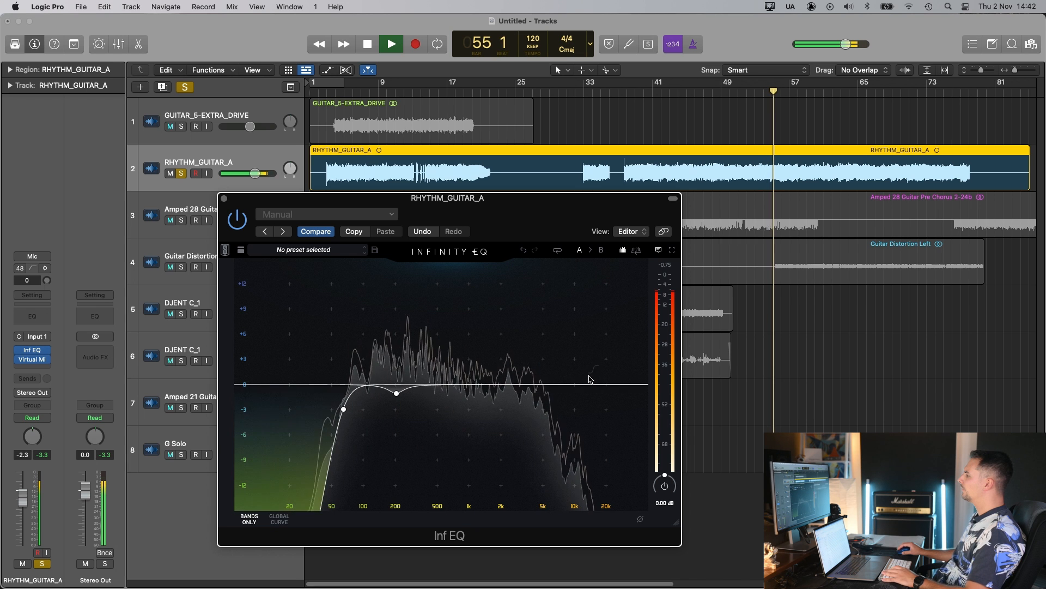
pyautogui.press('space')
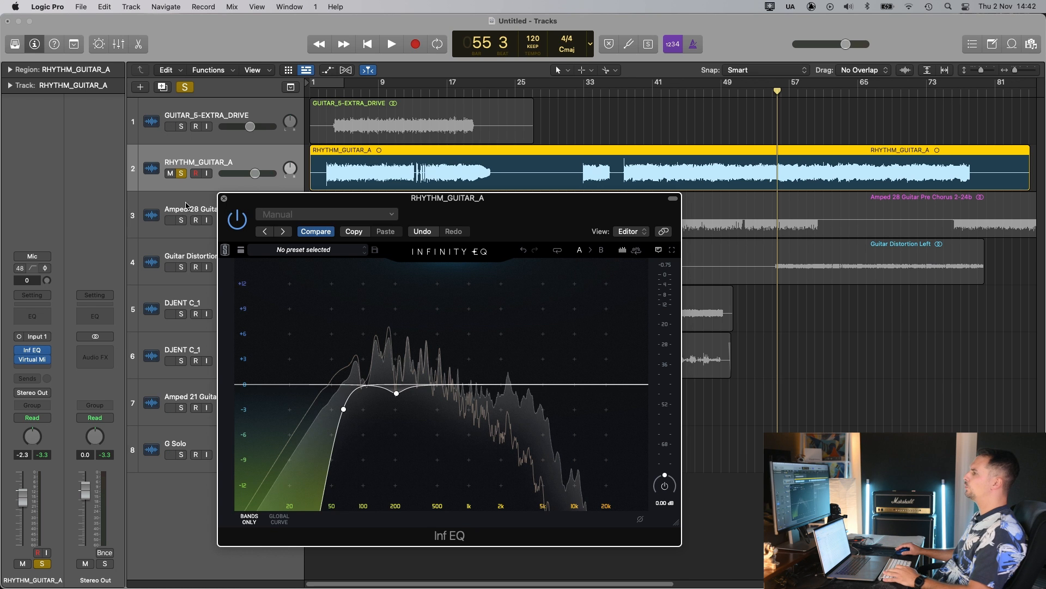
# Close the EQ window, solo and select the Amped 28 Guitar Pre Chorus track, and audition it from bars 38 and 6.
pyautogui.click(224, 199)
pyautogui.keyDown('alt'); pyautogui.click(181, 221); pyautogui.keyUp('alt')
pyautogui.click(189, 213)
pyautogui.click(628, 90)
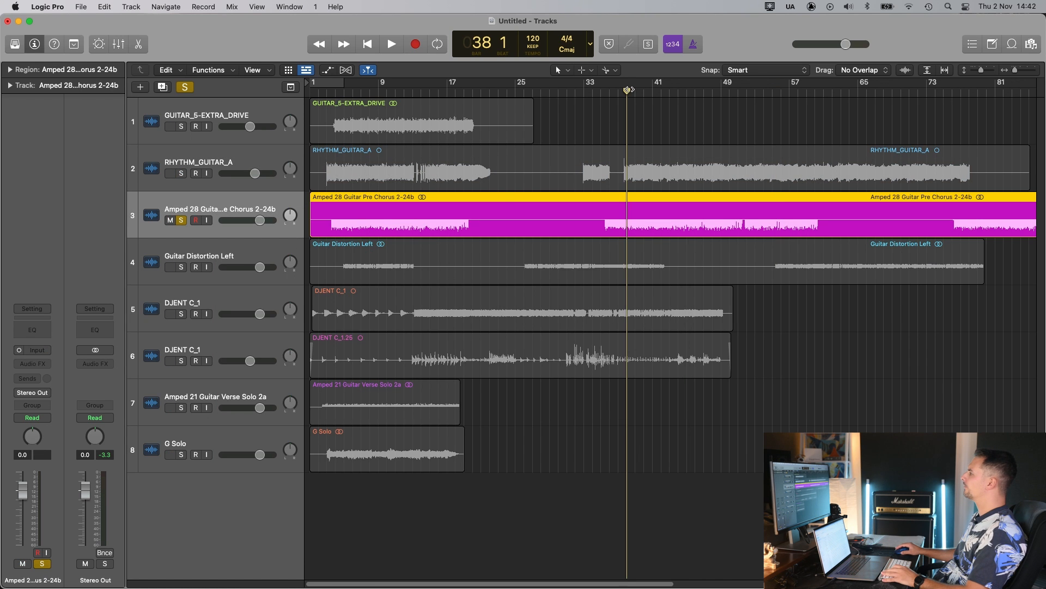
pyautogui.press('space')
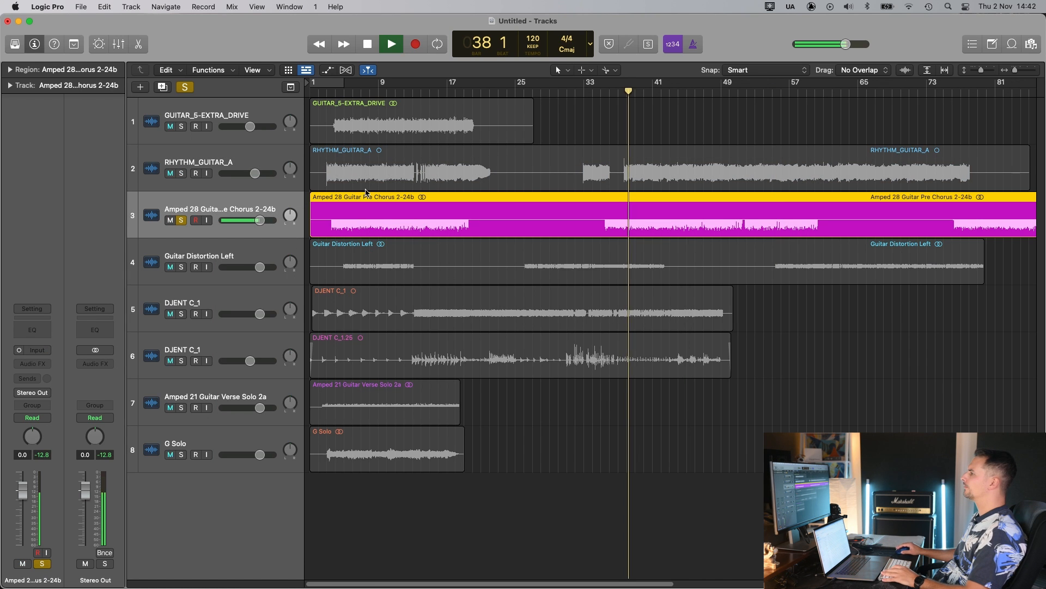
pyautogui.click(353, 93)
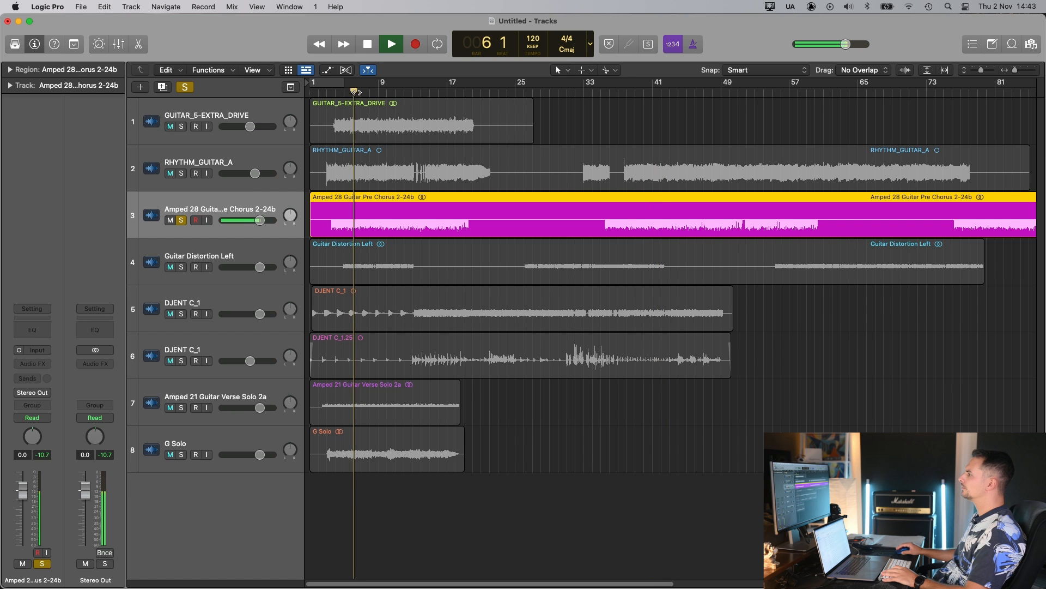
# Insert Inf EQ on the Amped 28 Guitar Pre Chorus track, reposition its window, and stop playback.
pyautogui.click(38, 364)
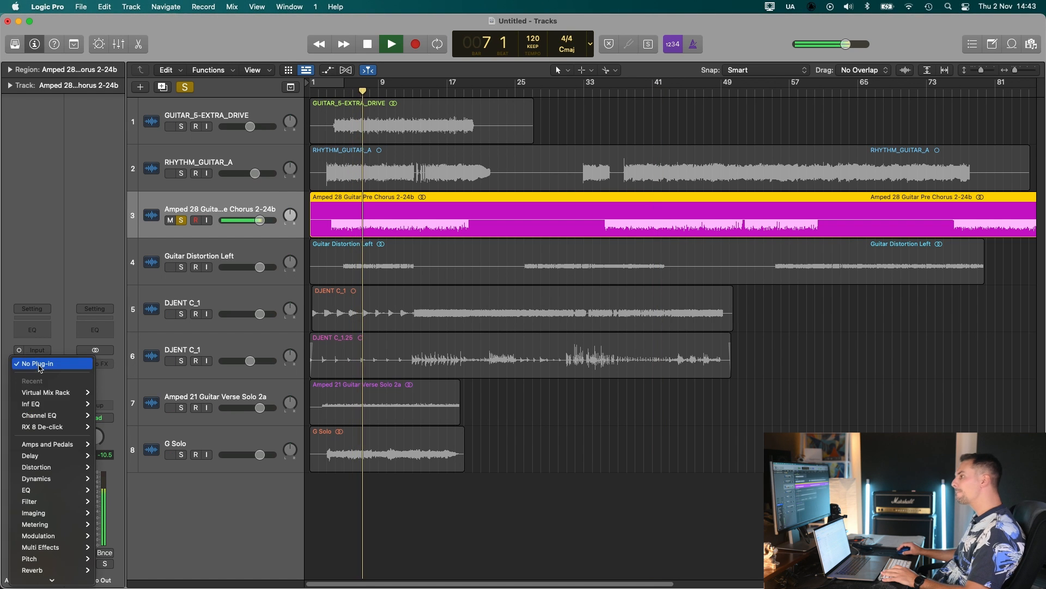
pyautogui.moveTo(67, 405)
pyautogui.click(106, 404)
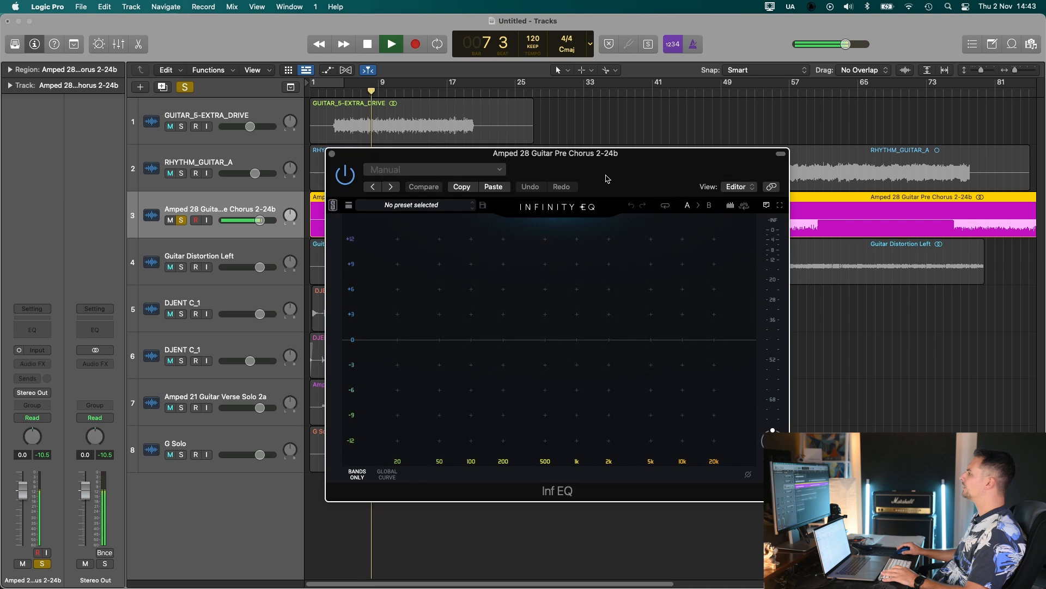
pyautogui.moveTo(607, 178); pyautogui.dragTo(755, 228)
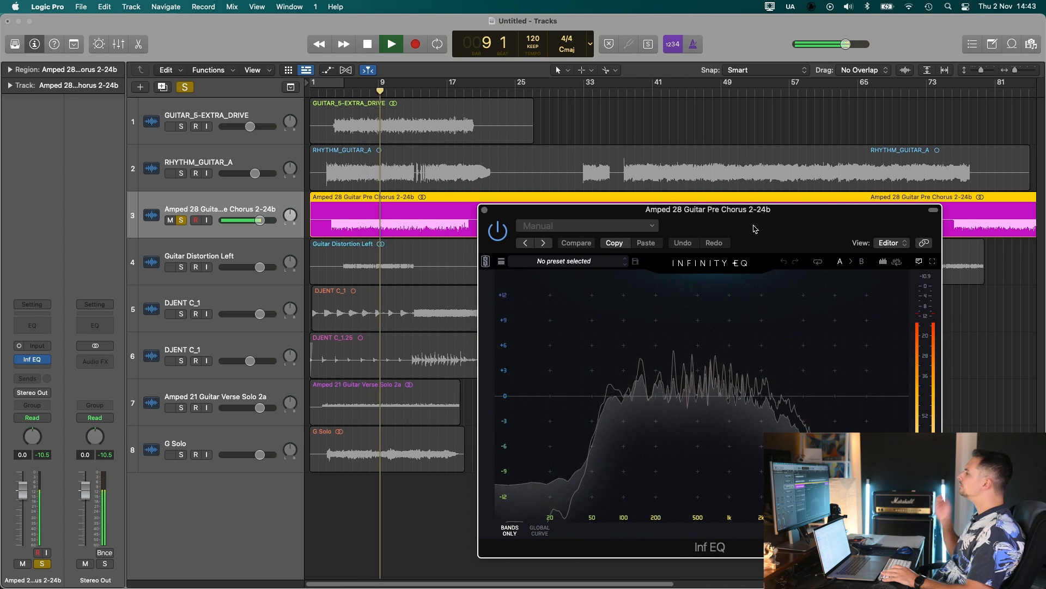
pyautogui.press('space')
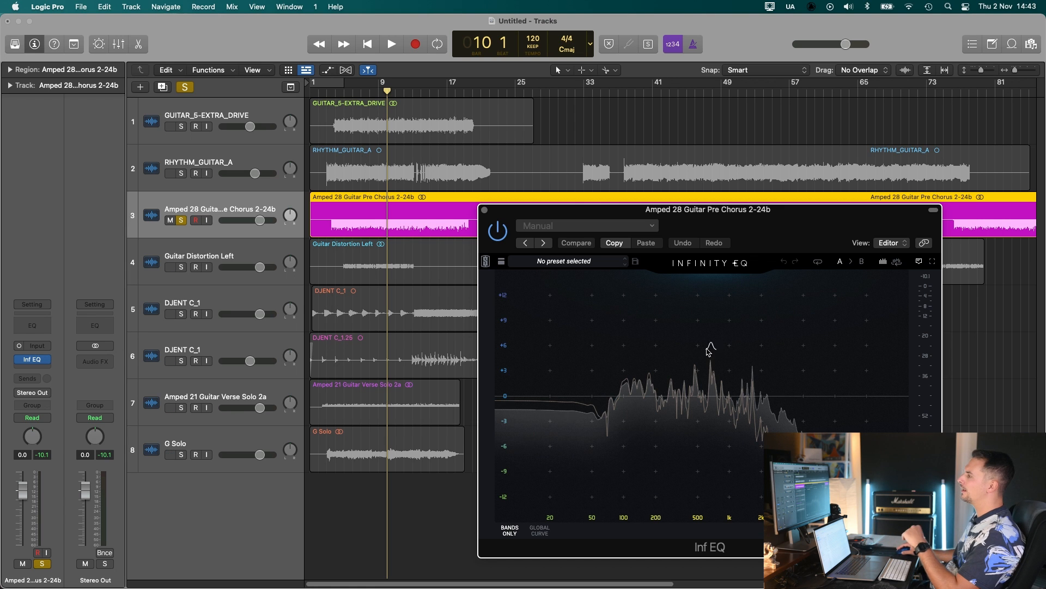
pyautogui.moveTo(768, 223); pyautogui.dragTo(767, 205)
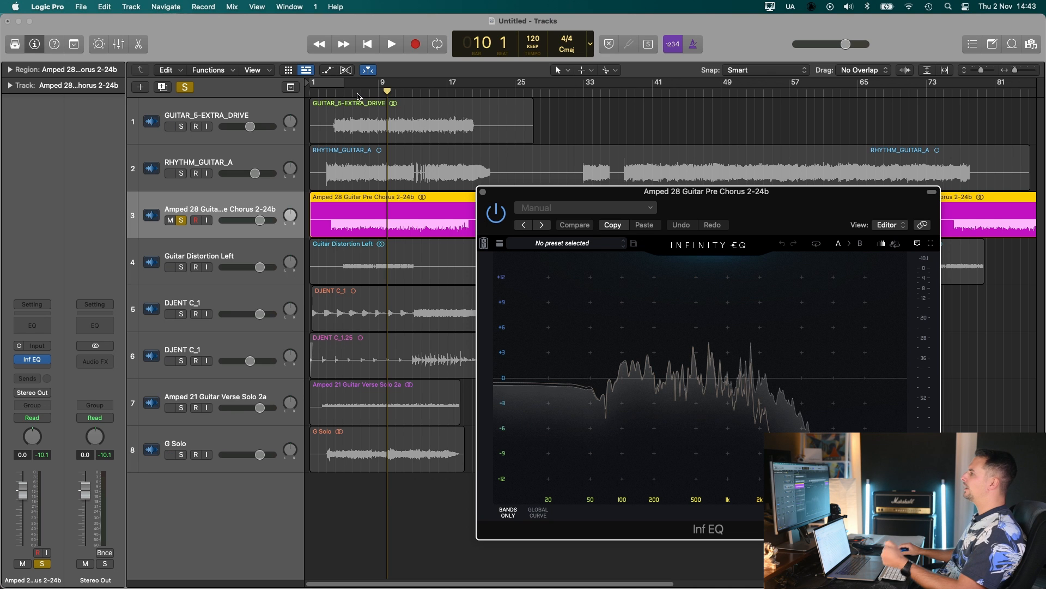
# Play from bar 5 and add a steep high-pass filter at about 50 Hz to the pre-chorus guitar's EQ.
pyautogui.click(346, 94)
pyautogui.moveTo(736, 199); pyautogui.dragTo(739, 174)
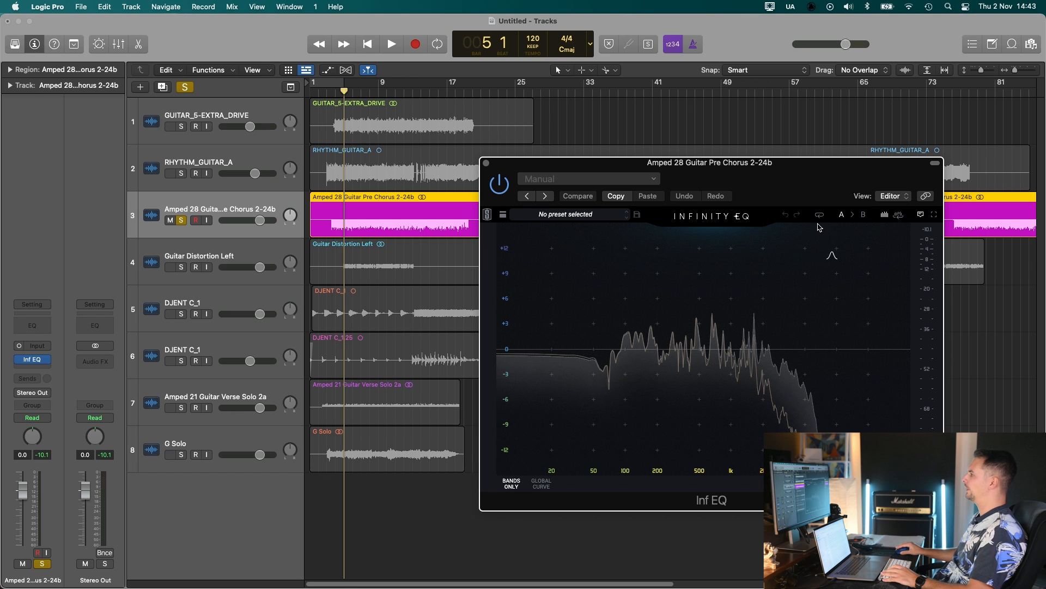
pyautogui.press('space')
pyautogui.click(592, 374)
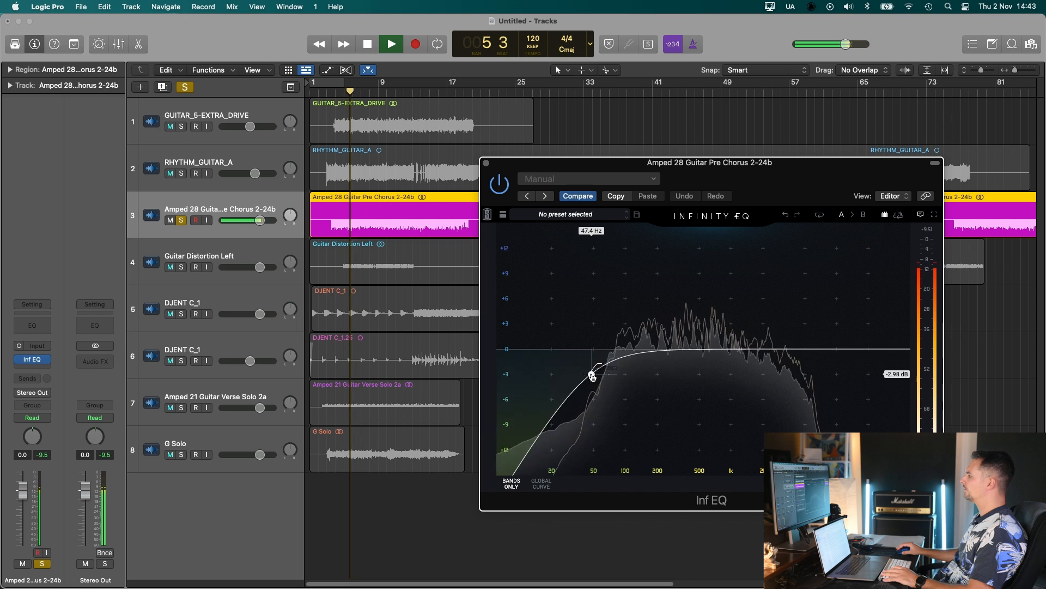
pyautogui.moveTo(592, 376); pyautogui.dragTo(593, 379)
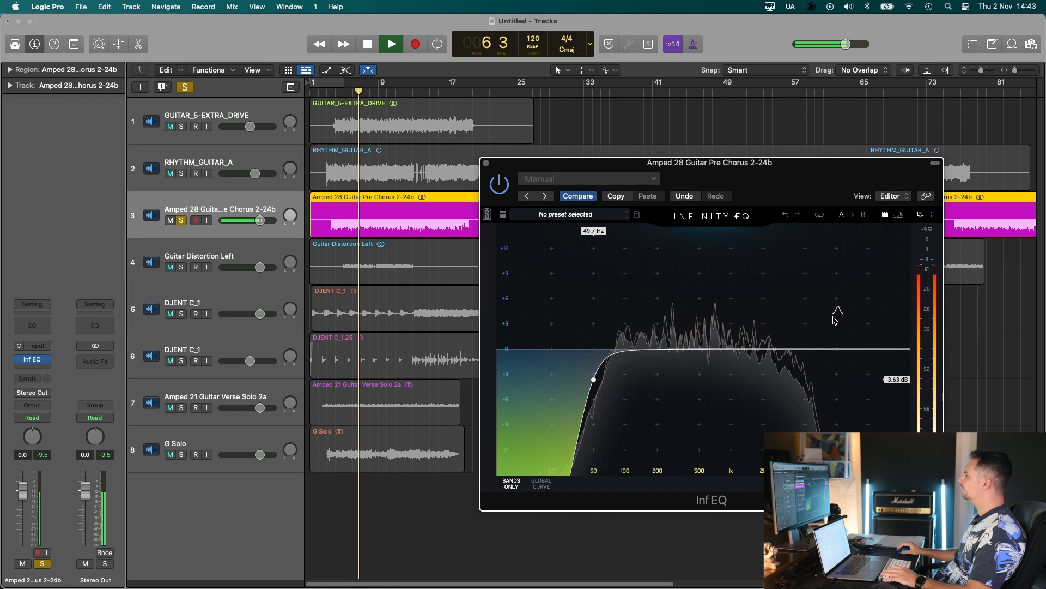
# Add a high-shelf boost of about 8.4 dB at 12.9 kHz, and bypass and re-enable the EQ to compare.
pyautogui.moveTo(806, 327); pyautogui.dragTo(850, 284)
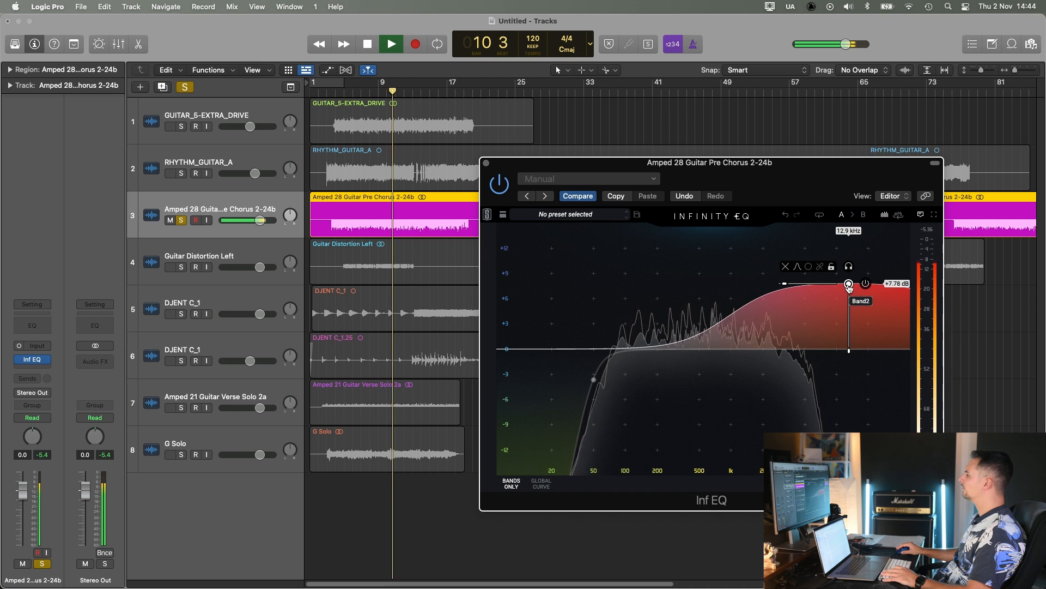
pyautogui.moveTo(850, 285); pyautogui.dragTo(849, 278)
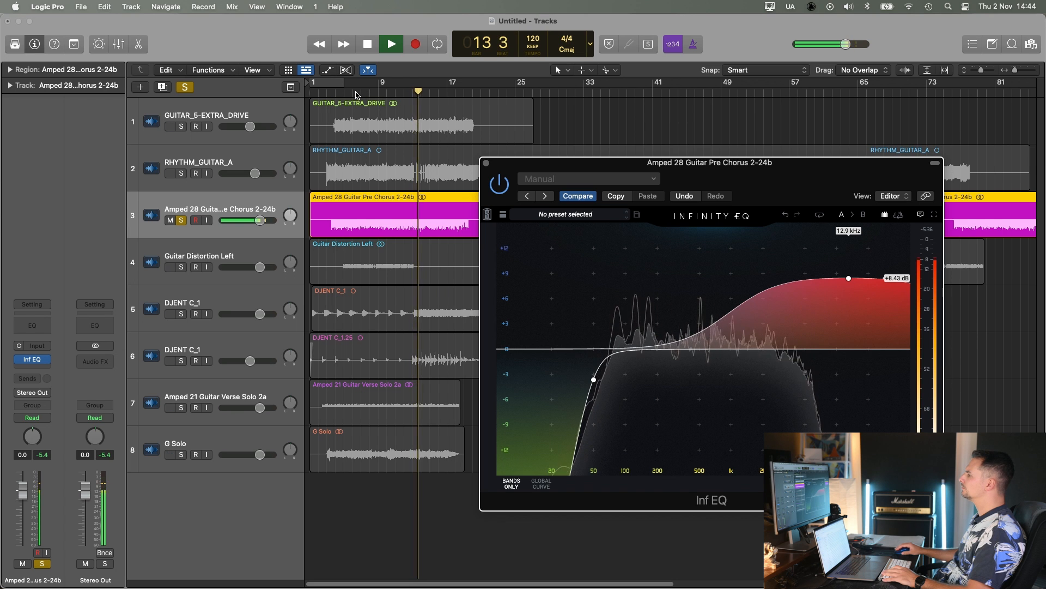
pyautogui.click(500, 185)
pyautogui.click(500, 186)
# Audition the equalized pre-chorus guitar from bar 38 and again from bar 37, moving the EQ window clear of the waveform.
pyautogui.moveTo(543, 169); pyautogui.dragTo(499, 237)
pyautogui.click(629, 83)
pyautogui.moveTo(692, 237); pyautogui.dragTo(758, 175)
pyautogui.press('space')
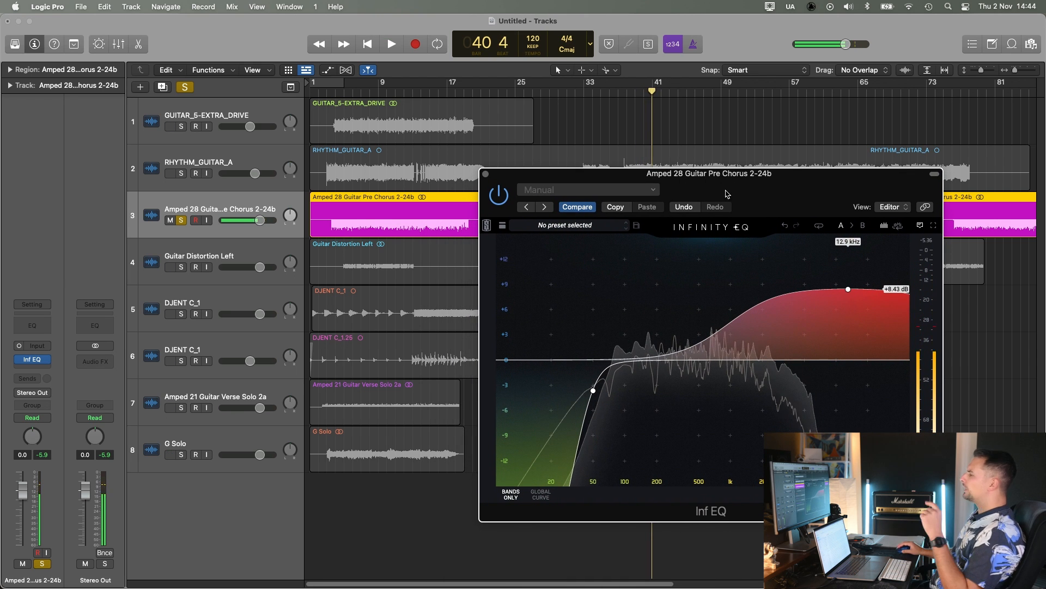
pyautogui.moveTo(821, 188); pyautogui.dragTo(468, 149)
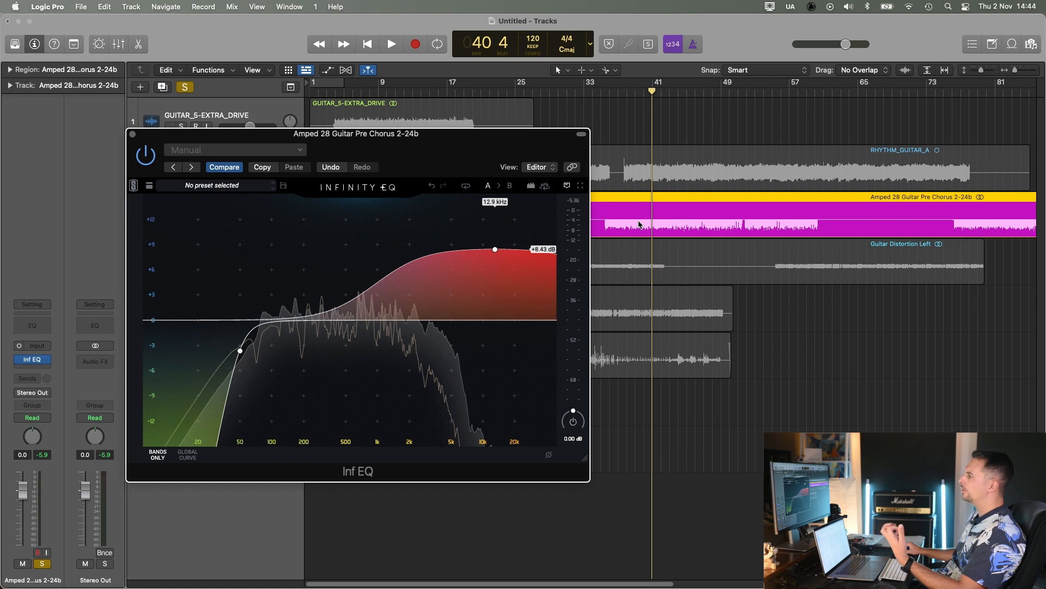
pyautogui.click(618, 96)
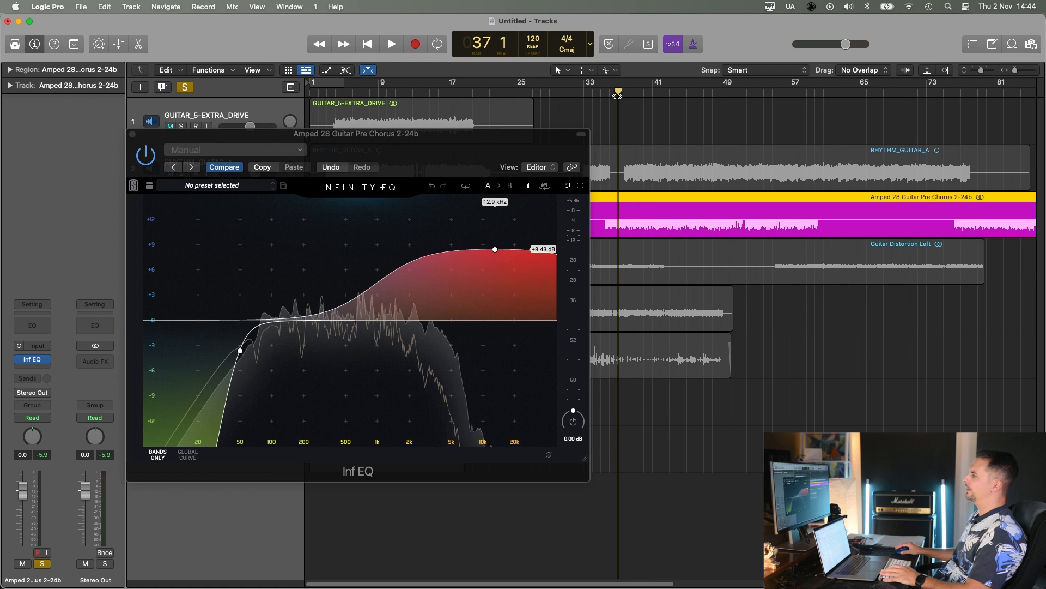
pyautogui.press('space')
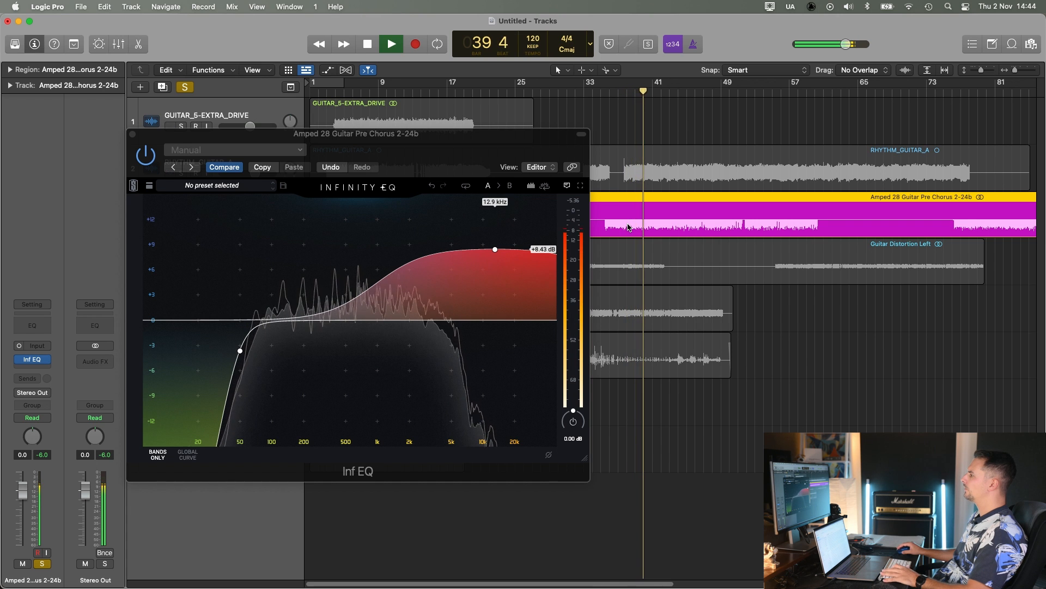
pyautogui.press('space')
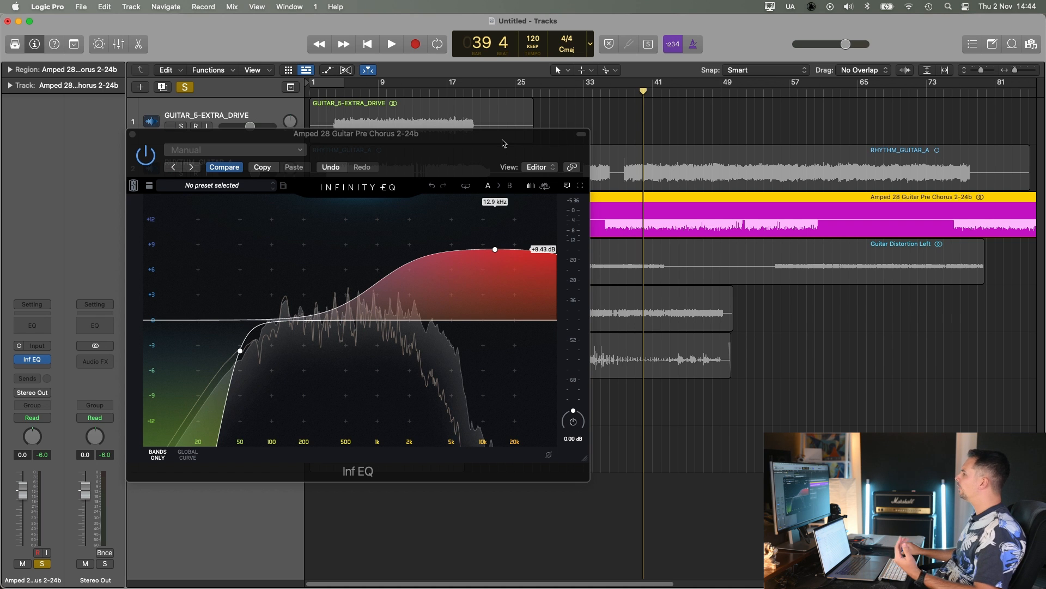
pyautogui.moveTo(502, 143); pyautogui.dragTo(677, 203)
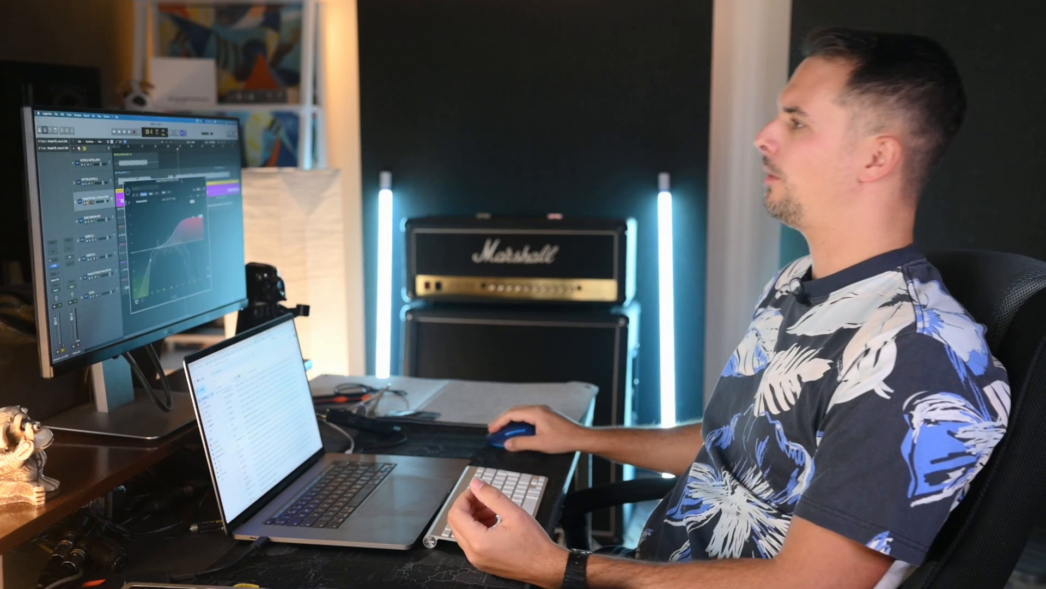
pyautogui.moveTo(183, 181); pyautogui.dragTo(135, 175)
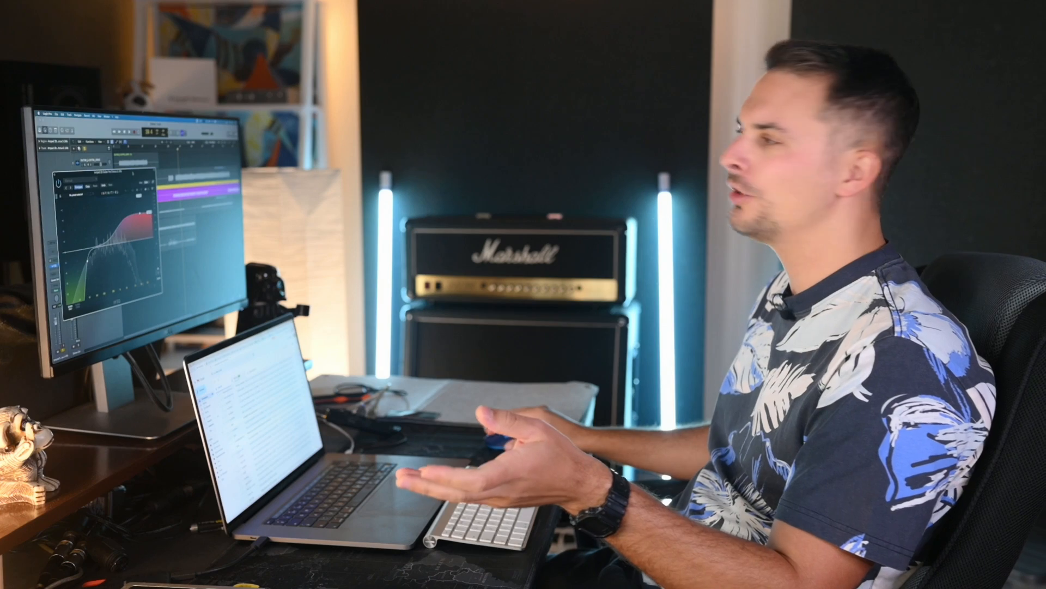
pyautogui.moveTo(133, 173); pyautogui.dragTo(145, 192)
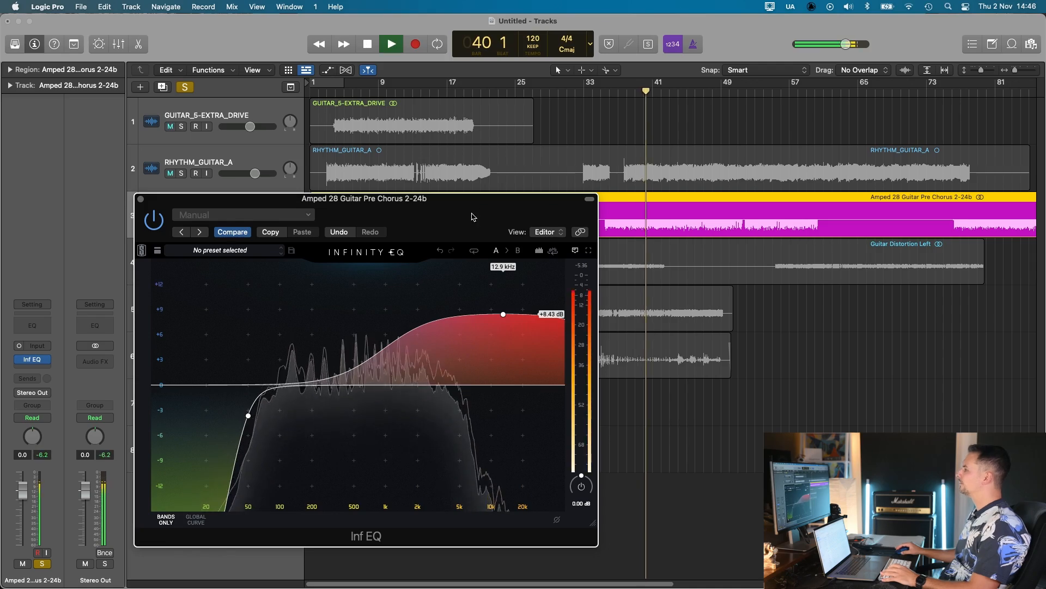
# Stop playback, reposition the EQ window, and replay the pre-chorus guitar from bar 37.
pyautogui.moveTo(472, 217); pyautogui.dragTo(462, 165)
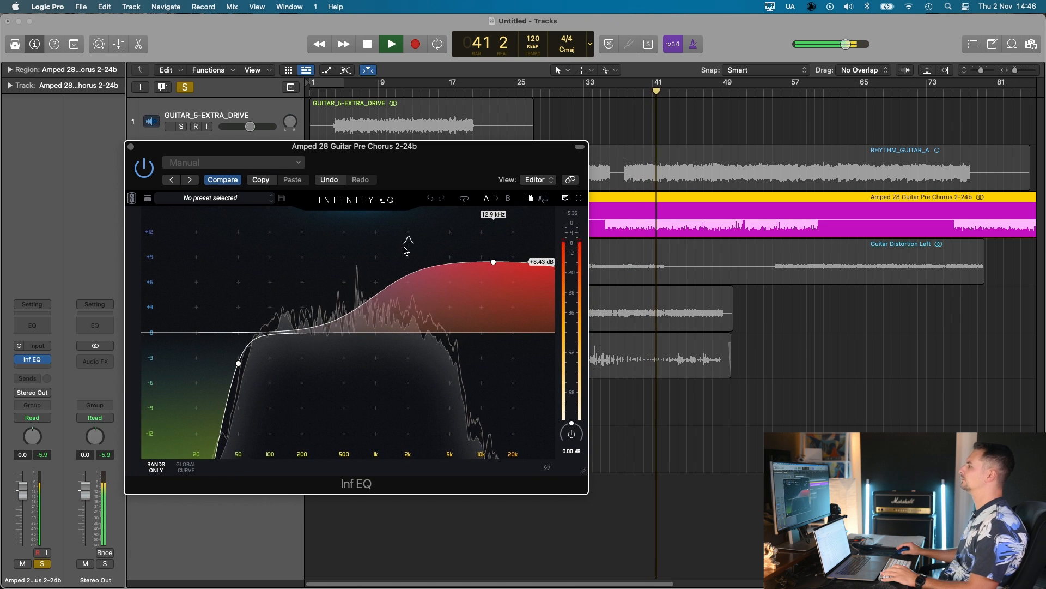
pyautogui.press('space')
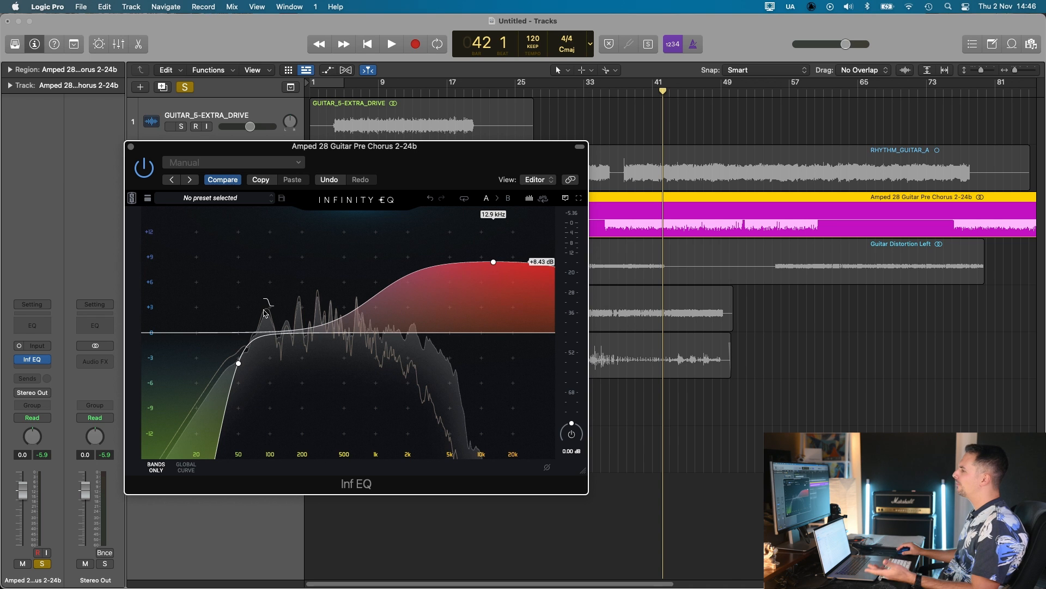
pyautogui.moveTo(444, 169); pyautogui.dragTo(454, 148)
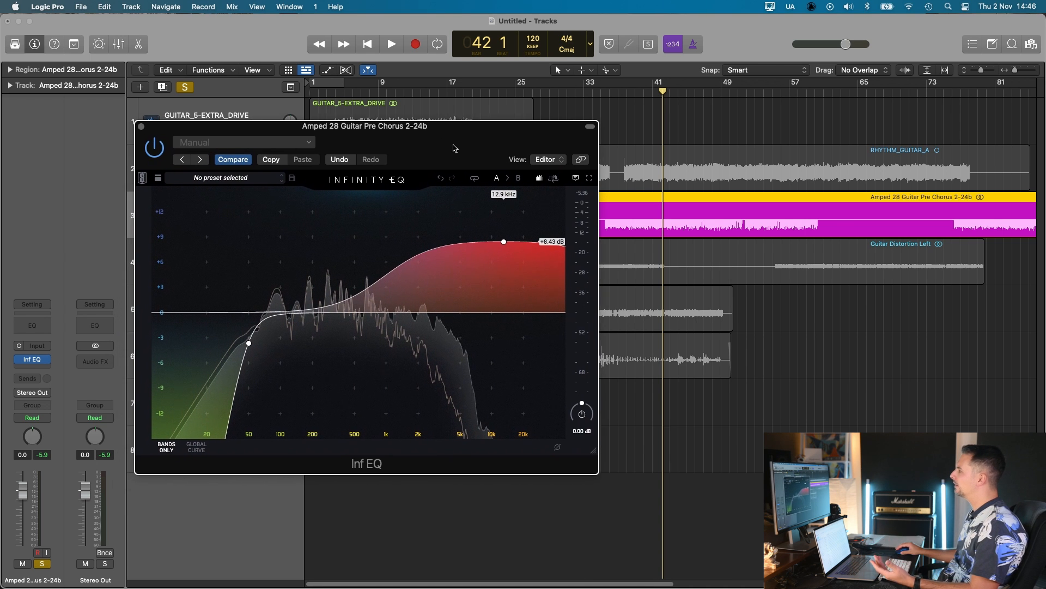
pyautogui.click(619, 91)
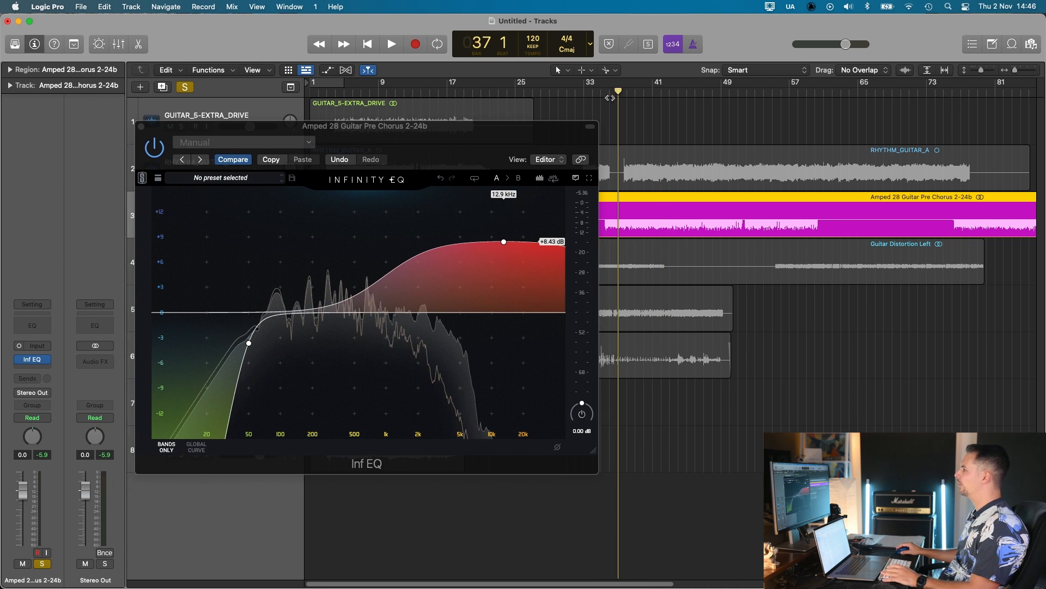
pyautogui.press('space')
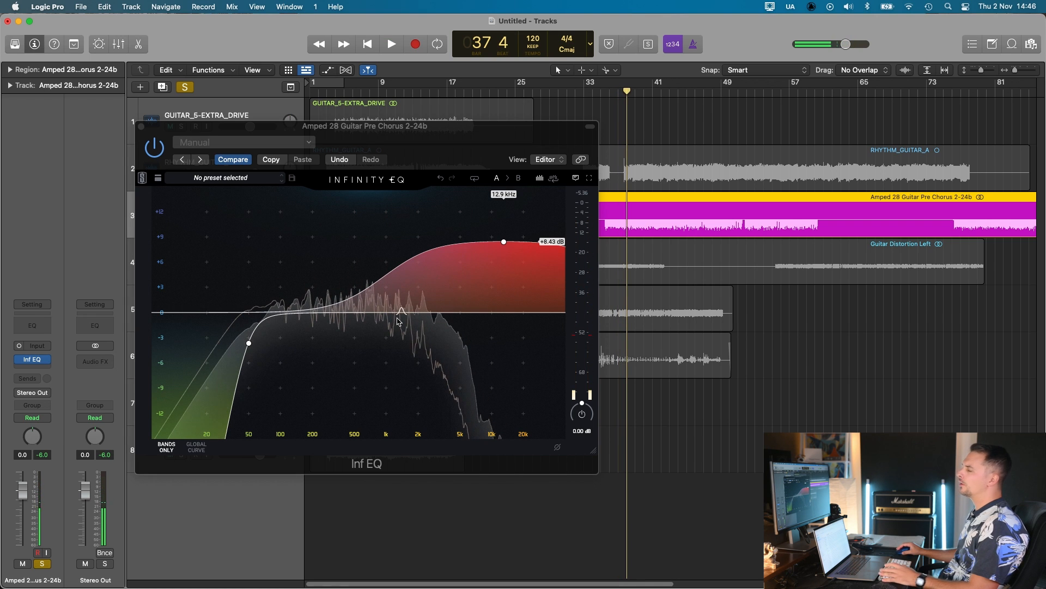
# Add a low bell boost to the pre-chorus guitar's EQ, start playback, and shift the high-pass filter to 38.3 Hz.
pyautogui.click(287, 285)
pyautogui.moveTo(286, 285); pyautogui.dragTo(261, 271)
pyautogui.press('space')
pyautogui.moveTo(442, 128); pyautogui.dragTo(444, 138)
pyautogui.moveTo(258, 353); pyautogui.dragTo(243, 352)
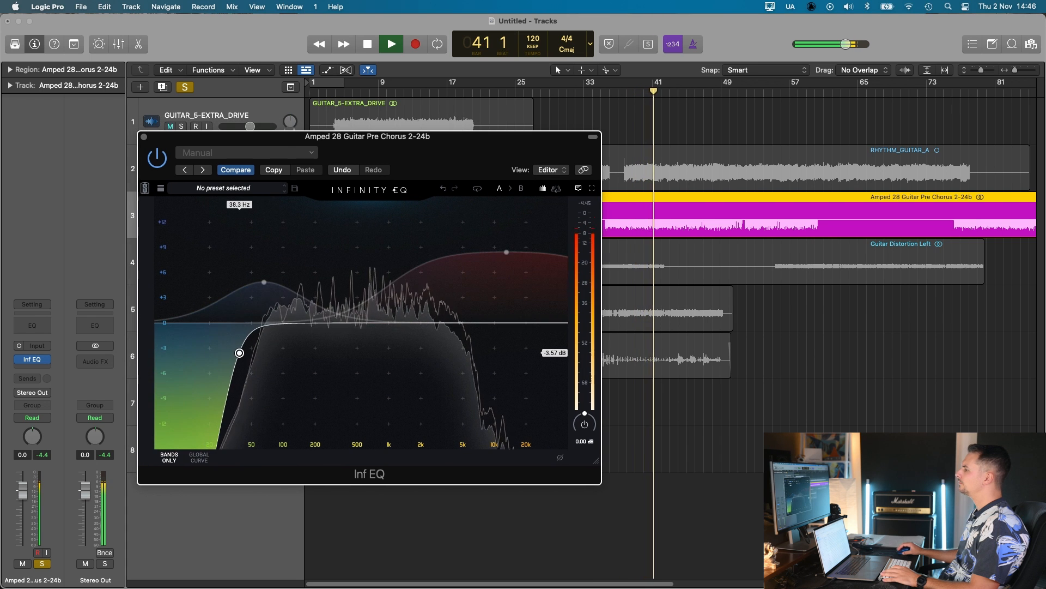
# Reduce the low bell to a 3.83 dB boost at 63 Hz, nudge the EQ window, and stop playback.
pyautogui.click(264, 283)
pyautogui.moveTo(264, 283); pyautogui.dragTo(262, 290)
pyautogui.moveTo(445, 155); pyautogui.dragTo(440, 158)
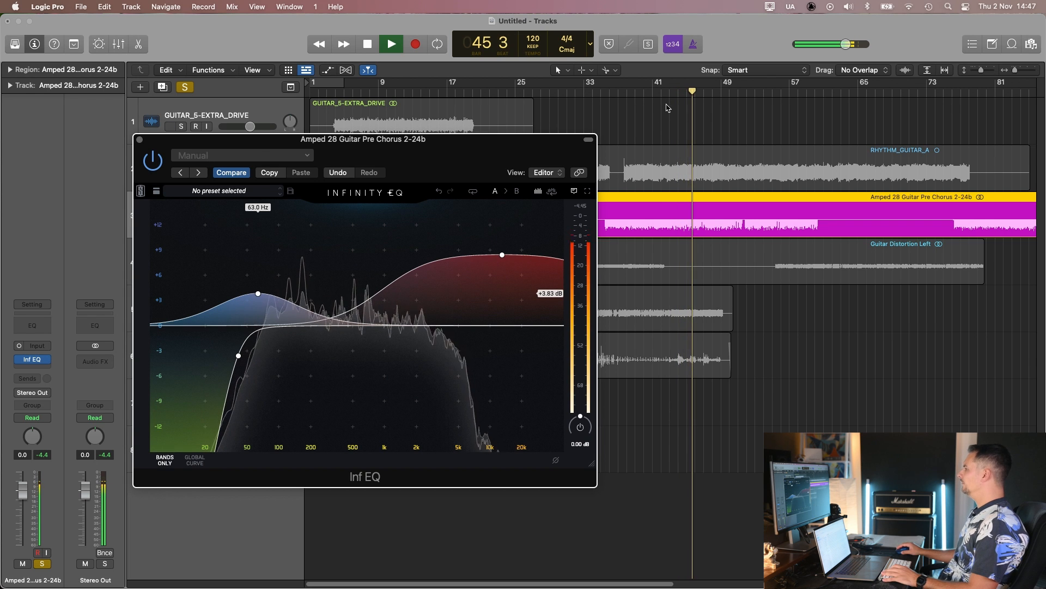
pyautogui.press('space')
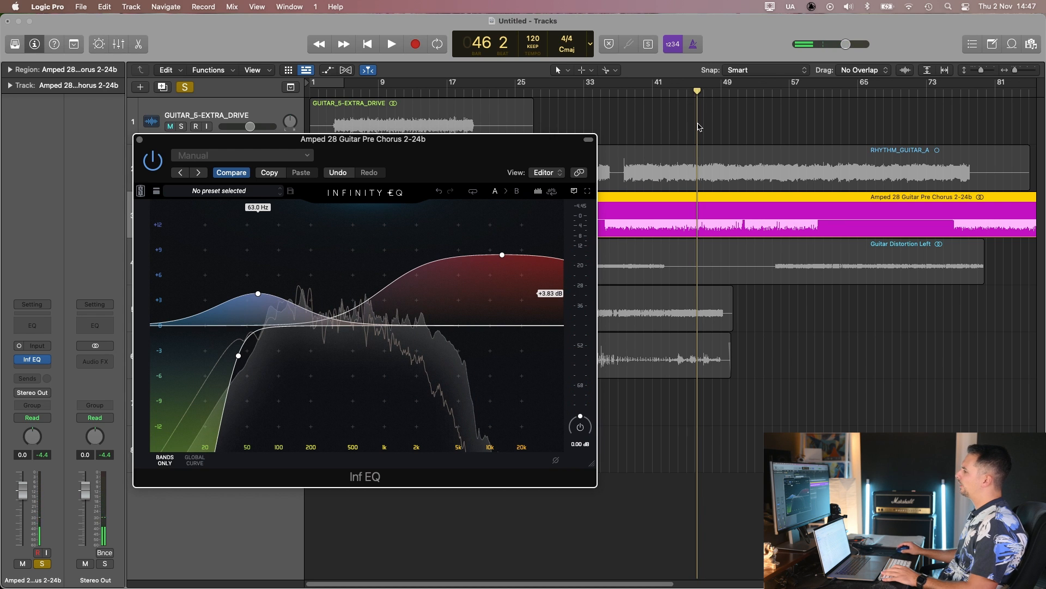
# Play from bar 37 and add a bell band cutting 2.92 dB at 686 Hz.
pyautogui.click(618, 93)
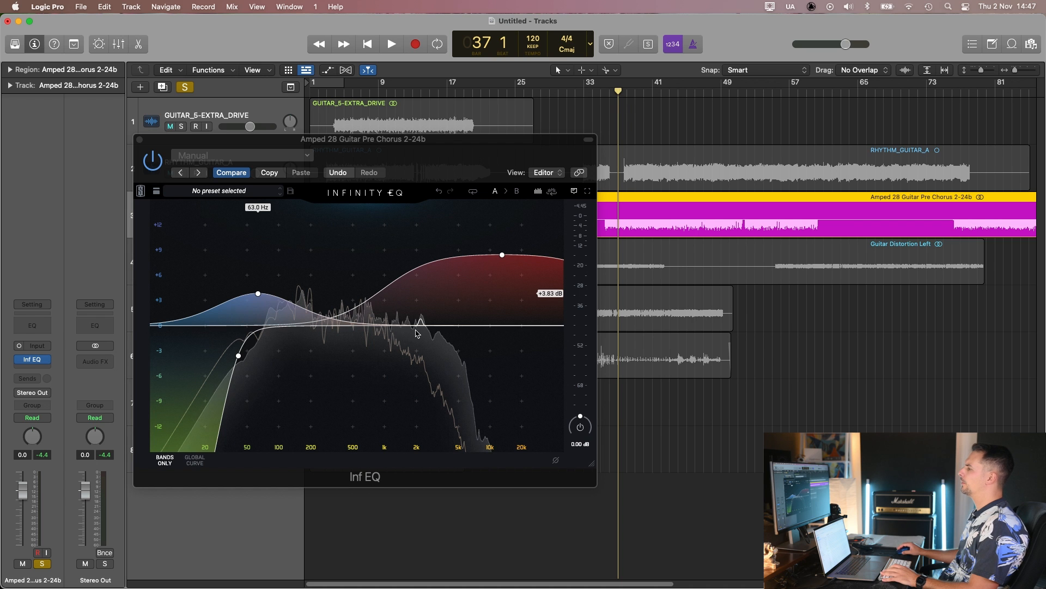
pyautogui.press('space')
pyautogui.click(373, 296)
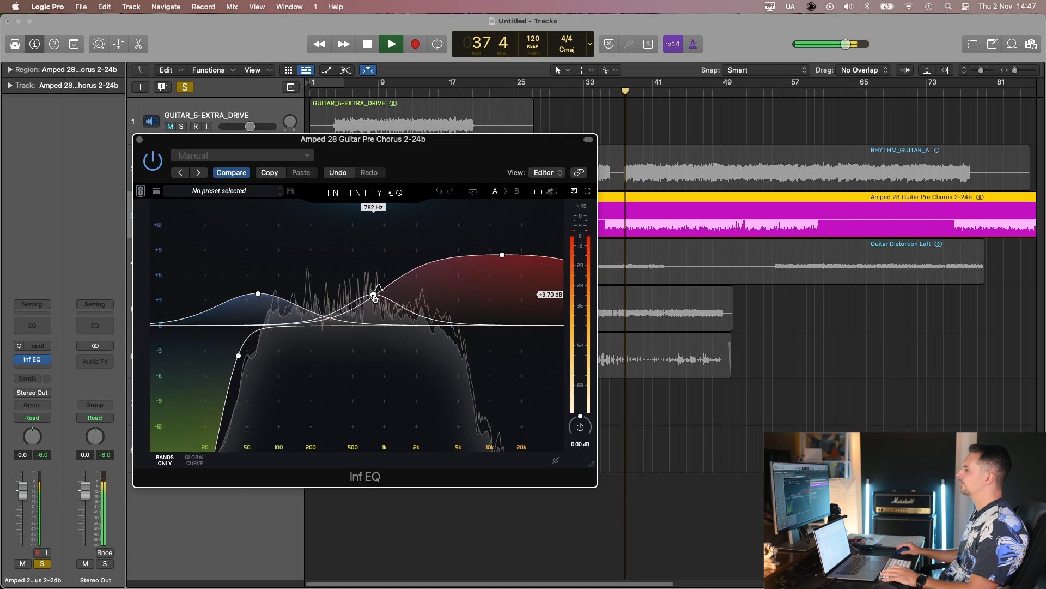
pyautogui.moveTo(374, 297); pyautogui.dragTo(370, 355)
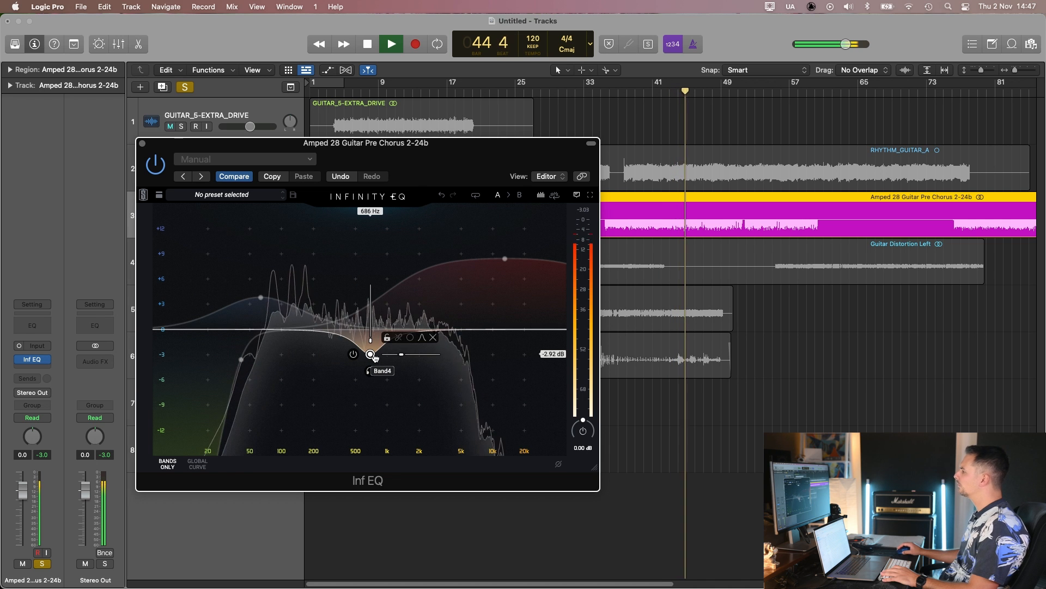
pyautogui.press('space')
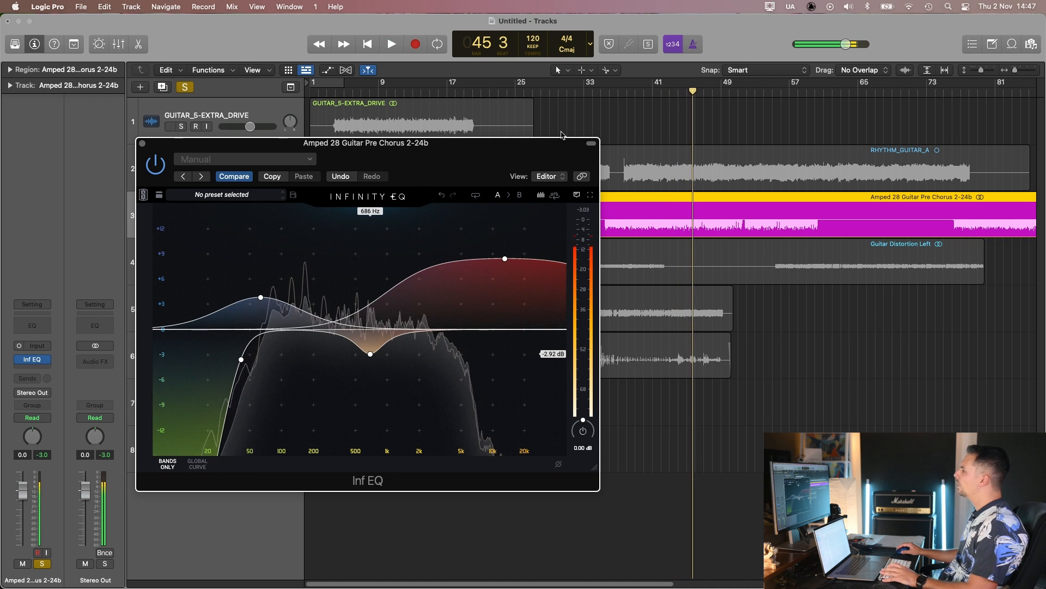
# Play the pre-chorus guitar from bar 37 with the EQ bypassed, and re-enable it to compare.
pyautogui.moveTo(371, 358)
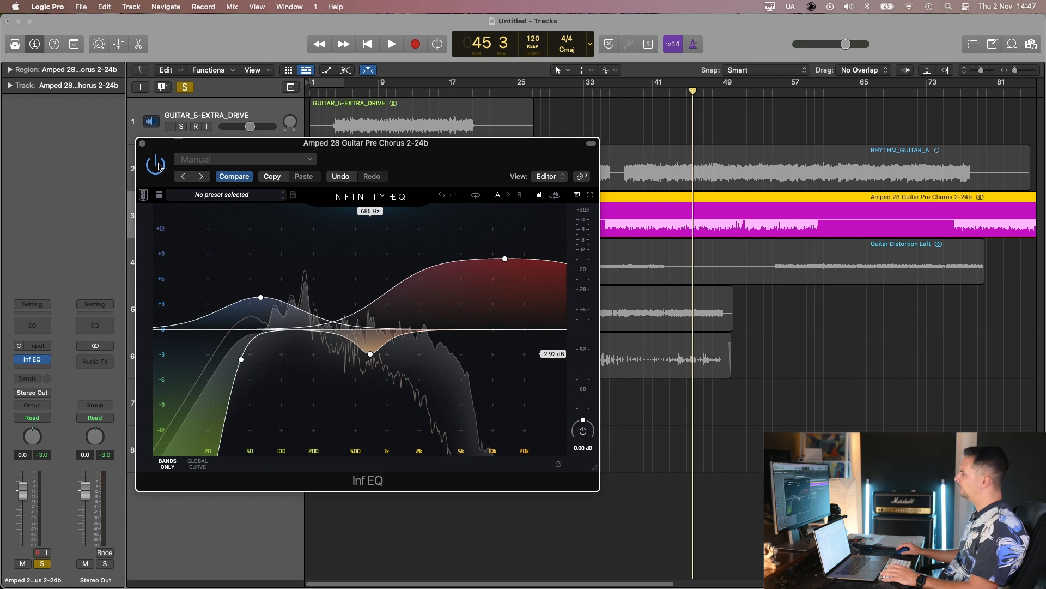
pyautogui.click(618, 97)
pyautogui.press('space')
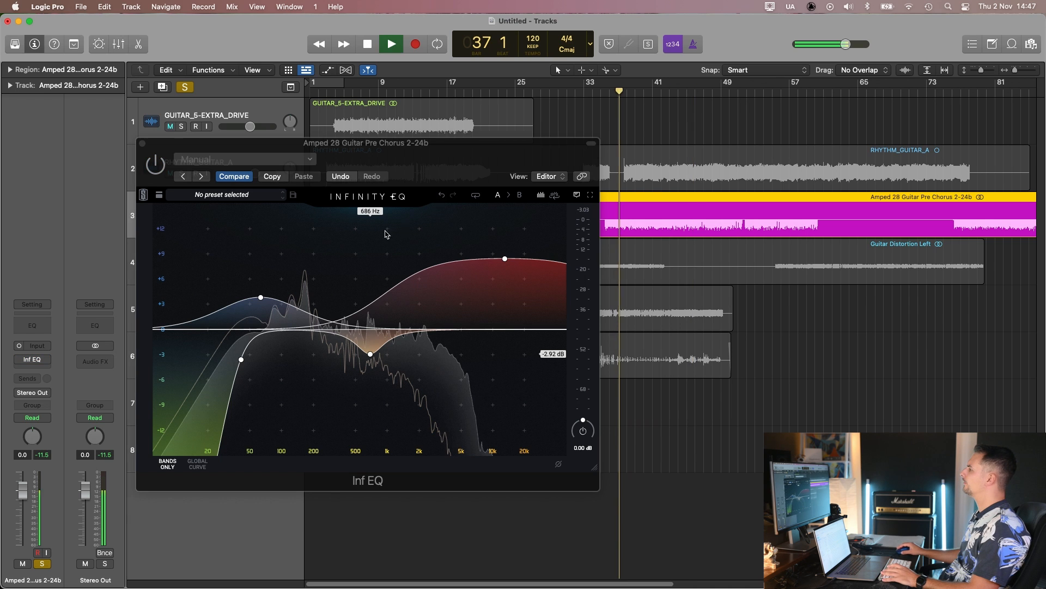
pyautogui.click(157, 164)
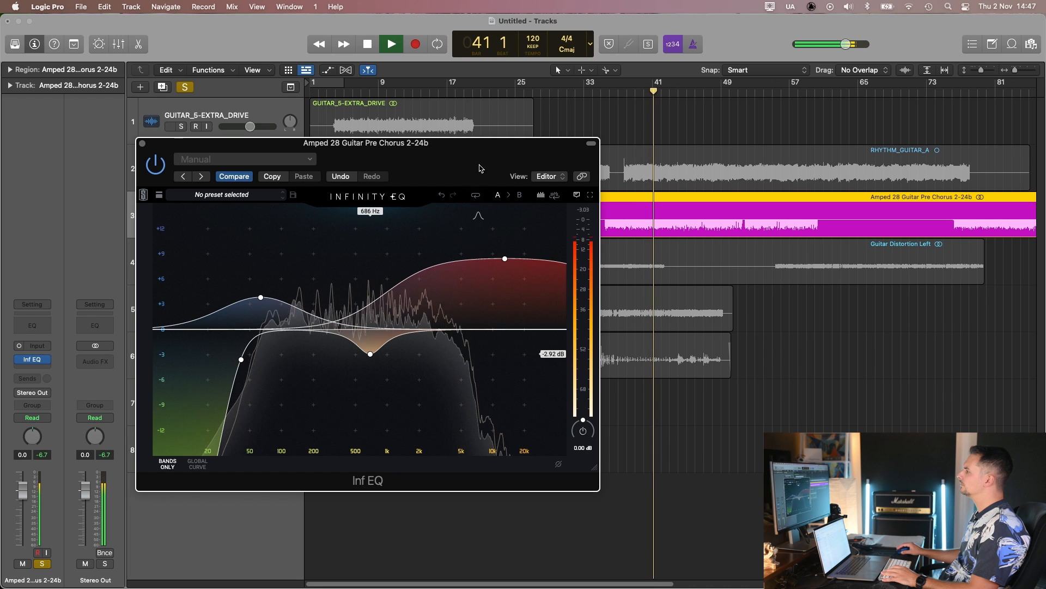
pyautogui.press('space')
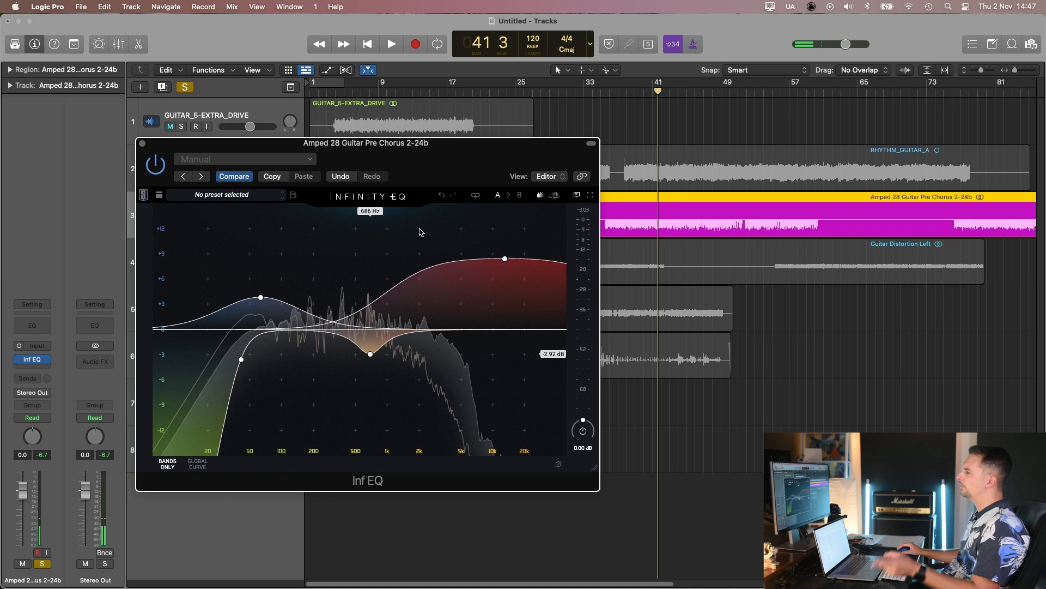
# Add a bell band around 2 kHz and, during playback, set it to a 1.69 dB cut at 2.02 kHz.
pyautogui.click(420, 311)
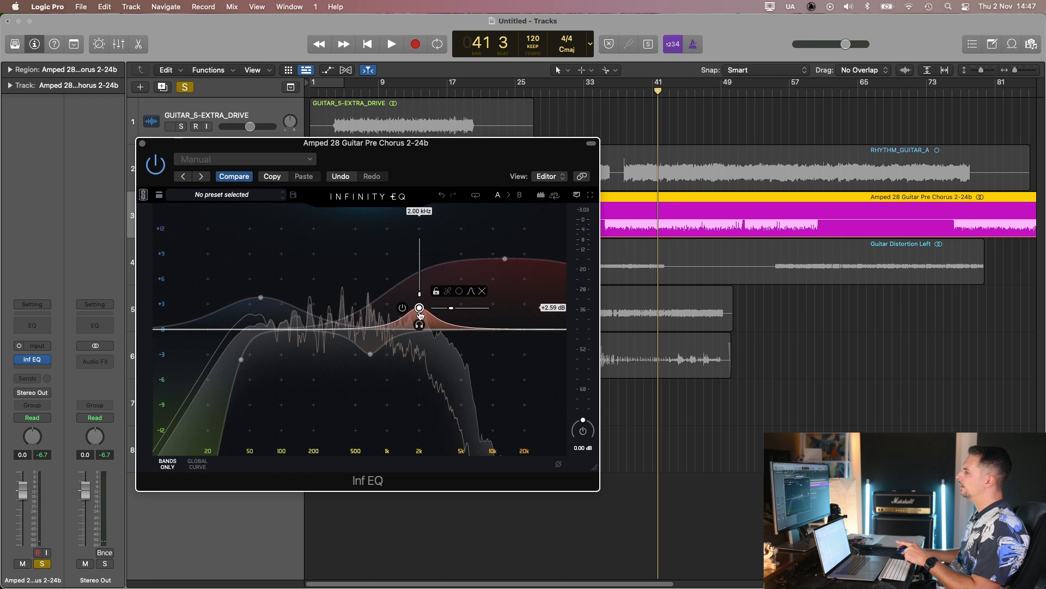
pyautogui.press('space')
pyautogui.moveTo(419, 309); pyautogui.dragTo(420, 343)
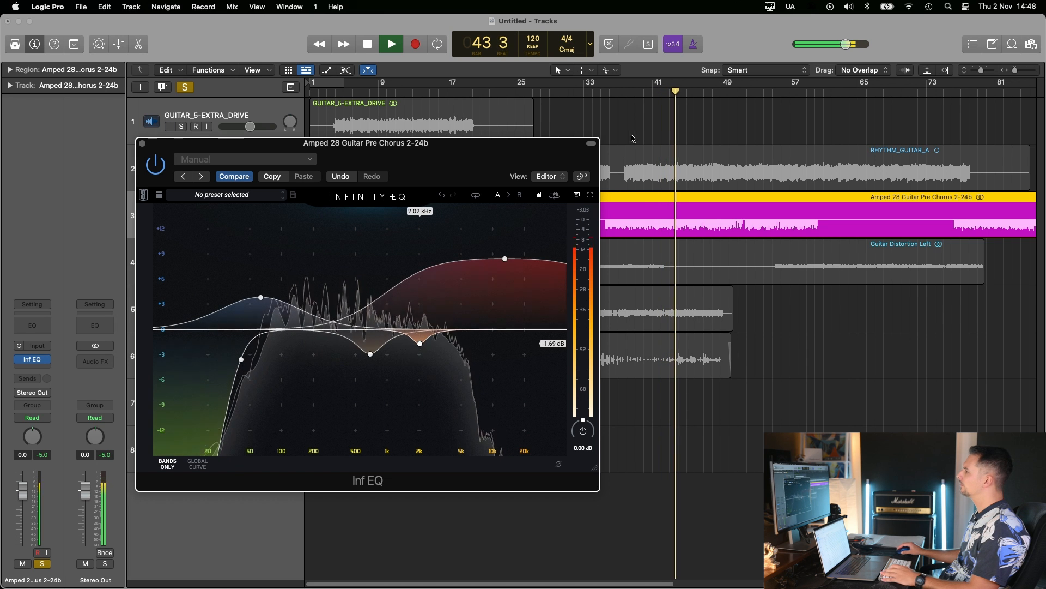
# Bypass and re-enable the EQ to compare, and deepen the 2.02 kHz cut to 2.01 dB.
pyautogui.click(157, 165)
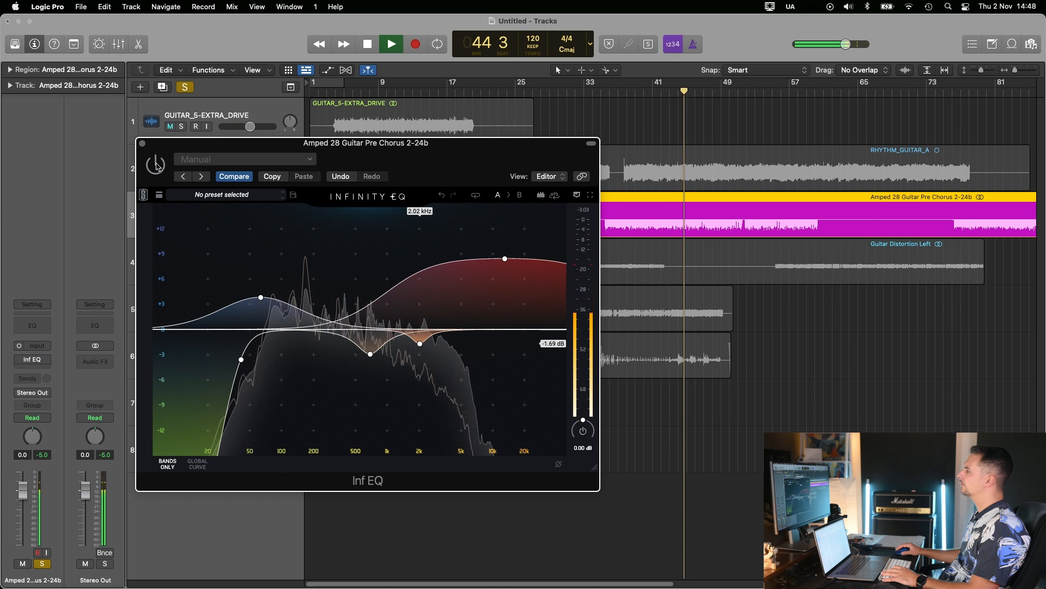
pyautogui.click(156, 165)
pyautogui.moveTo(420, 343); pyautogui.dragTo(421, 347)
pyautogui.moveTo(439, 162); pyautogui.dragTo(438, 163)
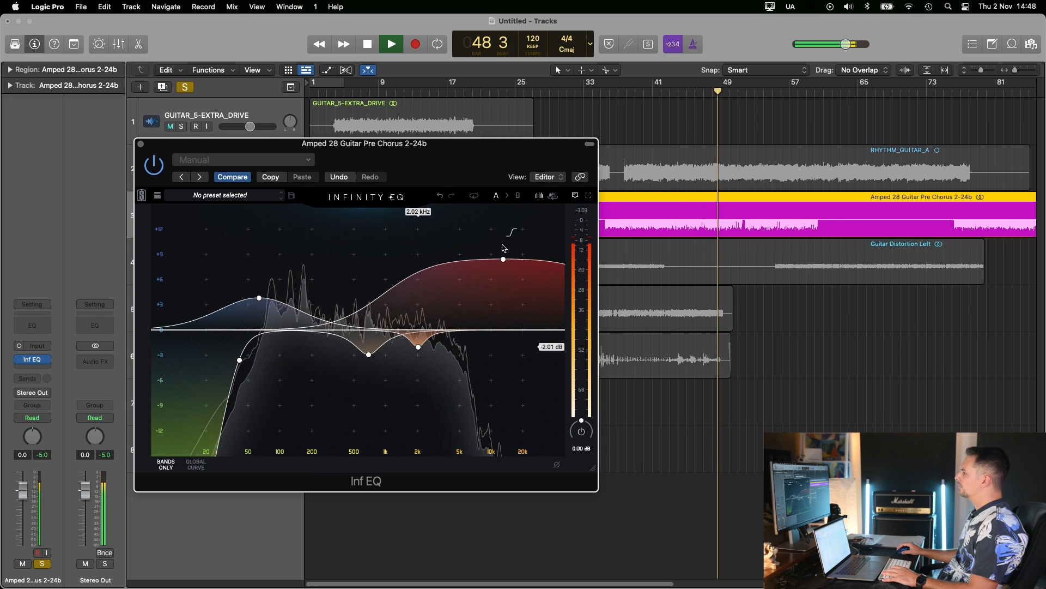
# Move the high-shelf boost to 18.4 kHz at 8.17 dB, and stop playback.
pyautogui.moveTo(505, 264)
pyautogui.moveTo(505, 264); pyautogui.dragTo(520, 266)
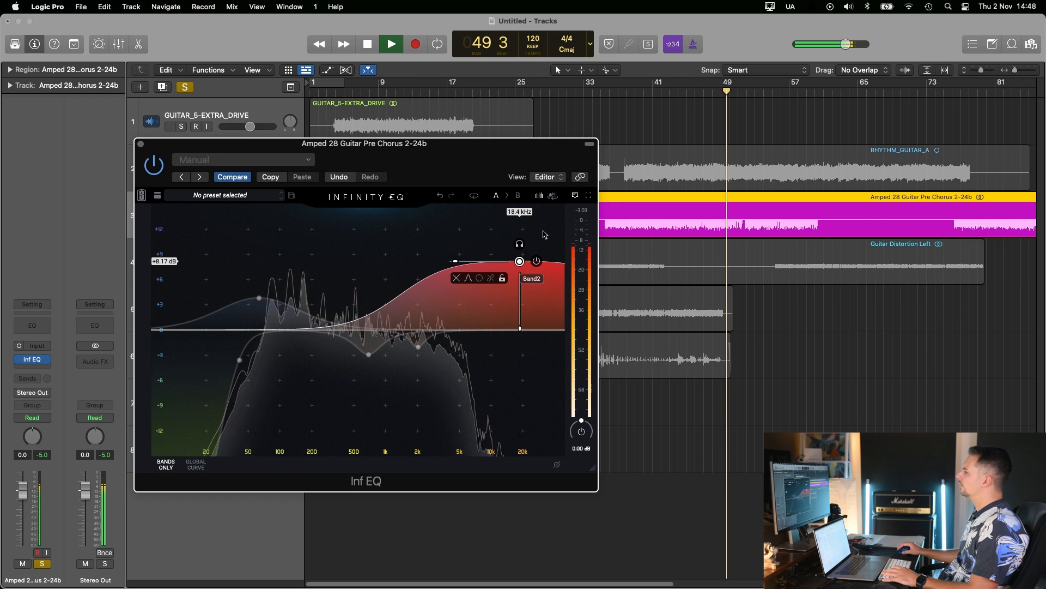
pyautogui.press('space')
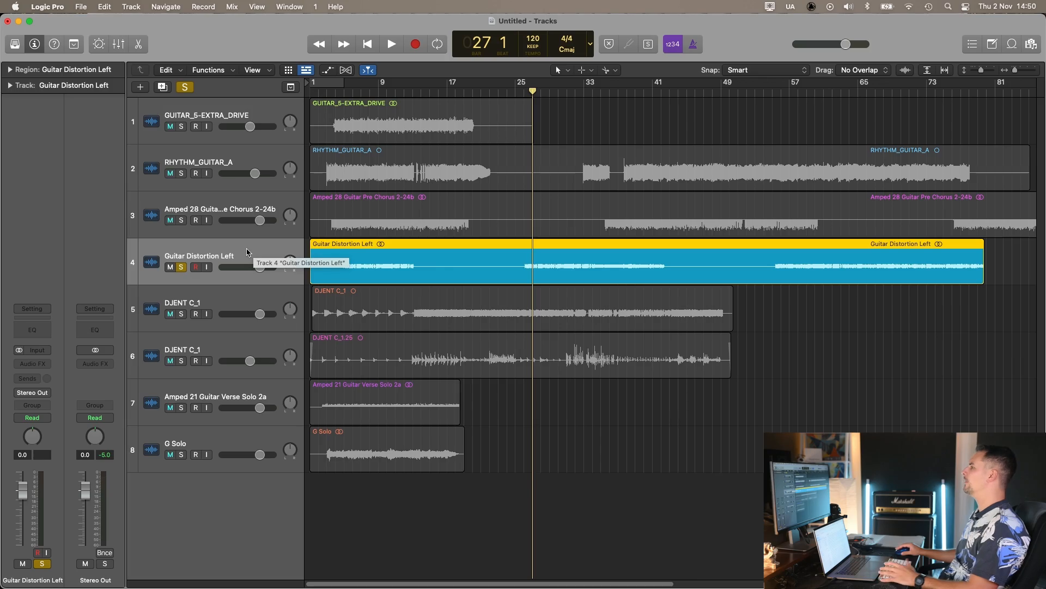
# Play Guitar Distortion Left from bar 27, raise its volume to 5.5 dB, and insert Inf EQ on it.
pyautogui.press('space')
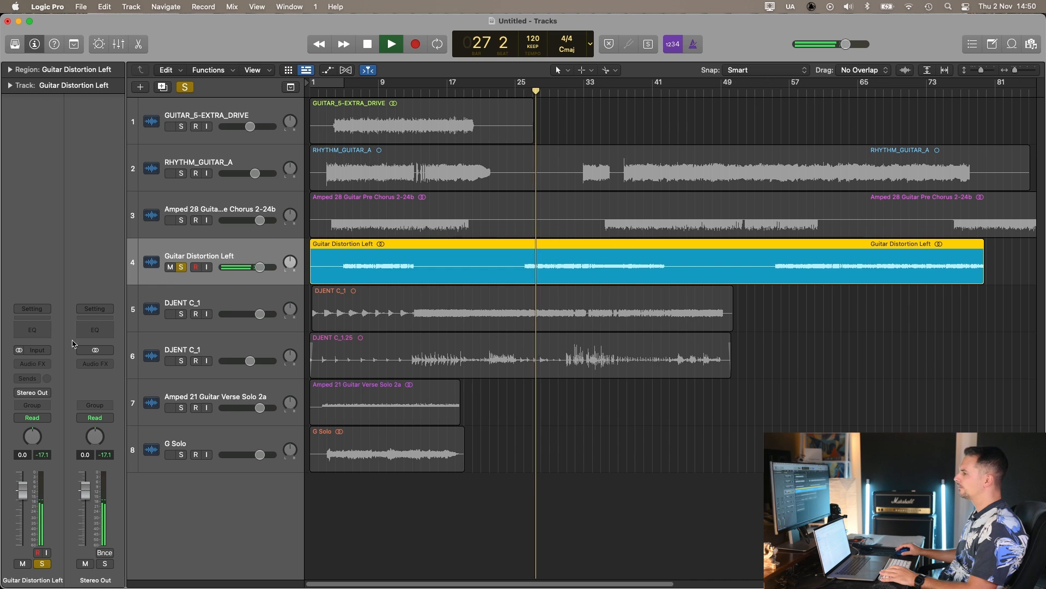
pyautogui.moveTo(260, 267); pyautogui.dragTo(272, 268)
pyautogui.click(33, 363)
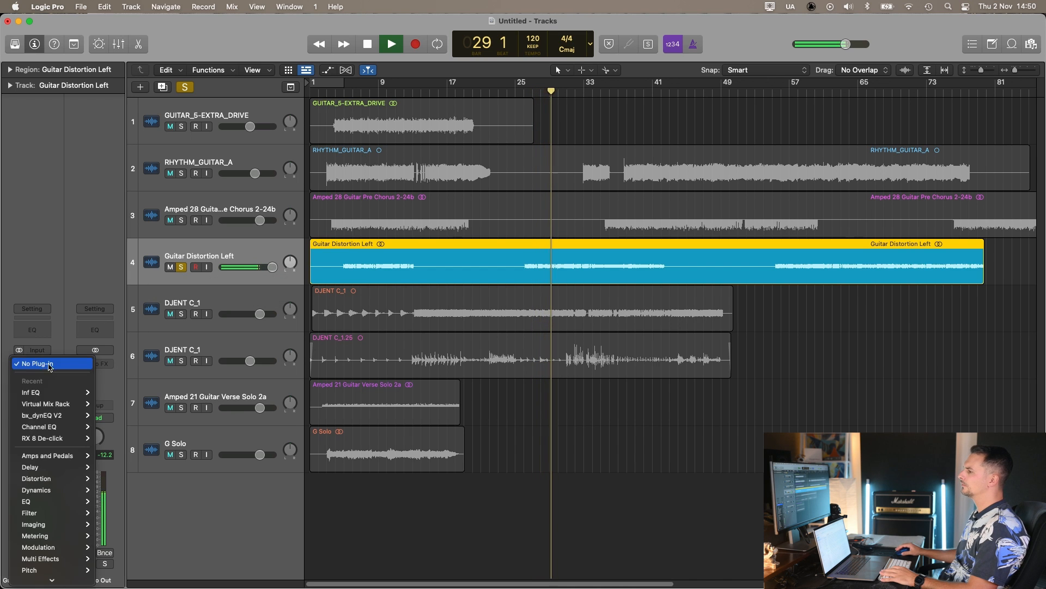
pyautogui.click(51, 393)
pyautogui.moveTo(629, 183); pyautogui.dragTo(367, 177)
pyautogui.press('space')
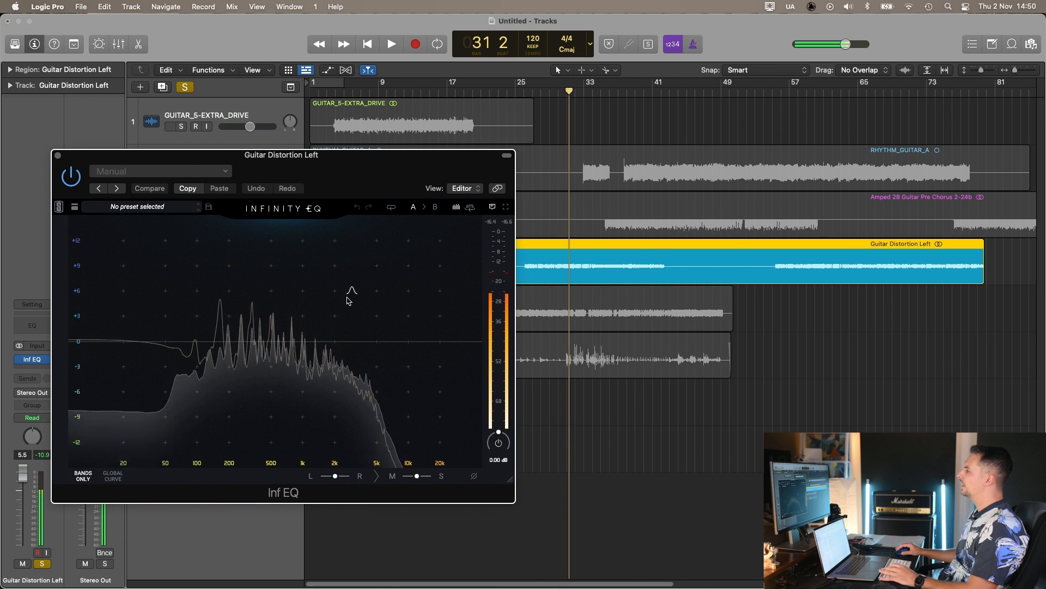
# Add a high-pass filter at 38.3 Hz and a wide 4.93 dB boost at 8.83 kHz to Guitar Distortion Left.
pyautogui.doubleClick(150, 377)
pyautogui.moveTo(150, 377); pyautogui.dragTo(153, 388)
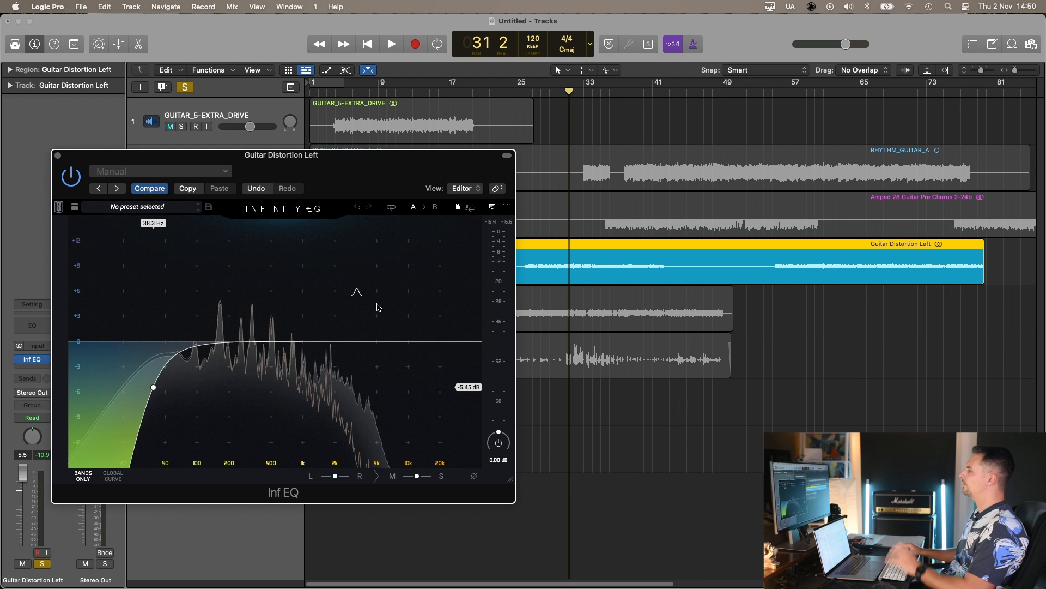
pyautogui.moveTo(343, 307); pyautogui.dragTo(402, 299)
# Play Guitar Distortion Left, toggle the EQ bypass to compare, and stop playback.
pyautogui.press('space')
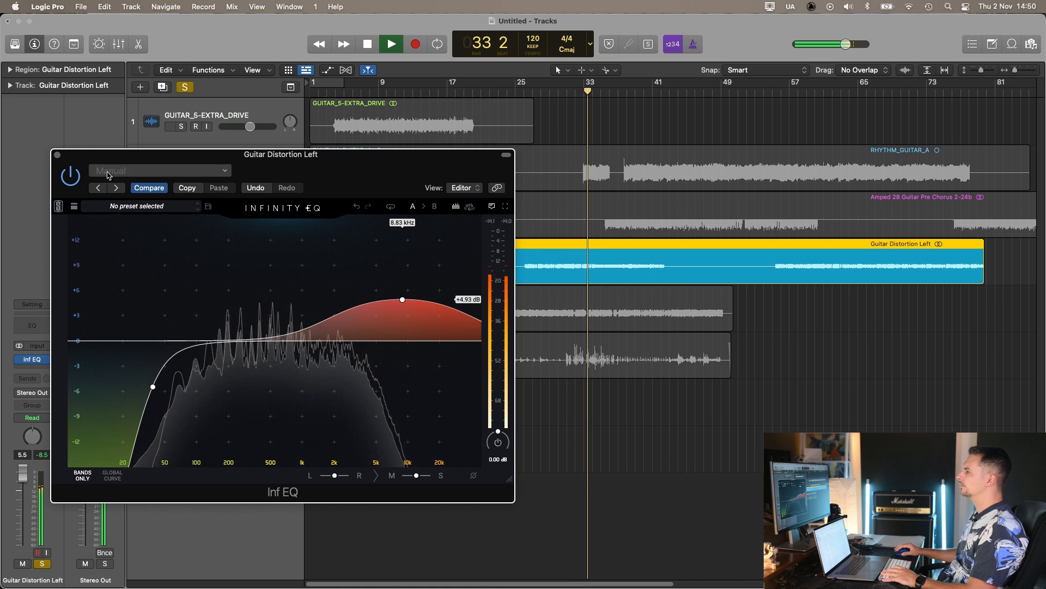
pyautogui.click(70, 176)
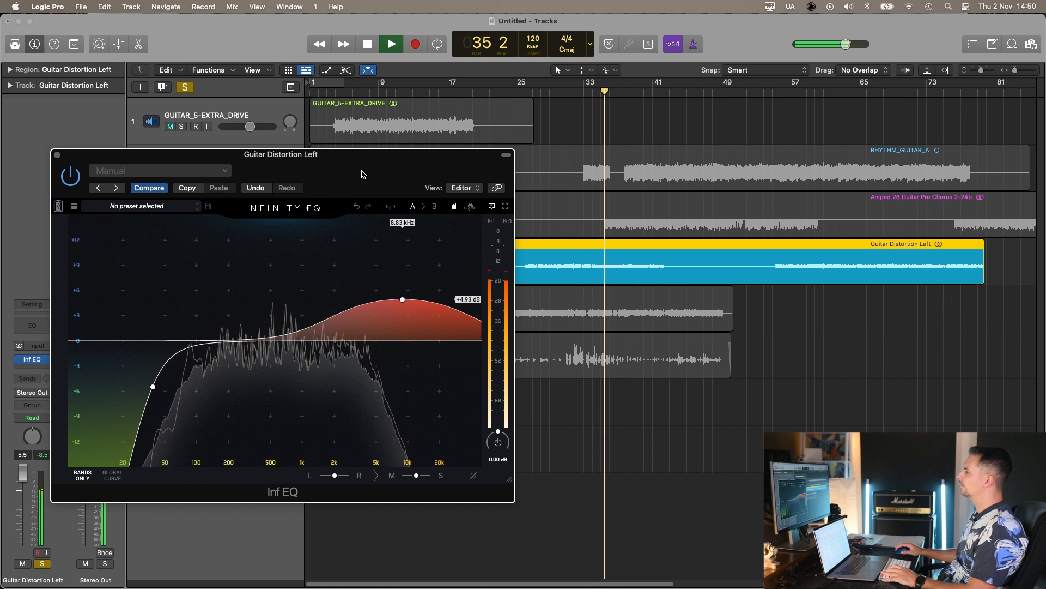
pyautogui.press('space')
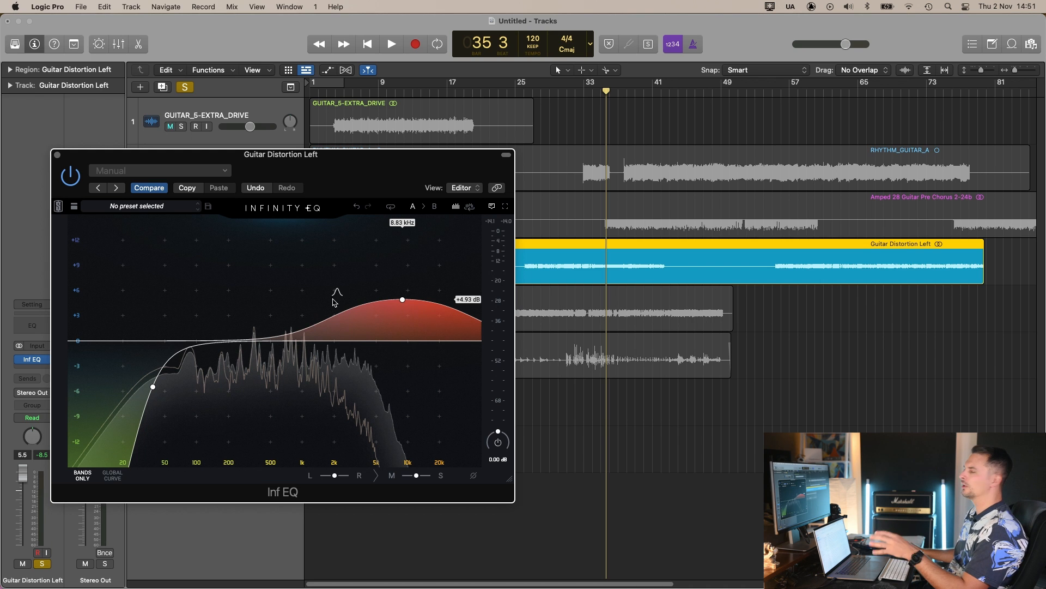
pyautogui.moveTo(364, 166); pyautogui.dragTo(371, 165)
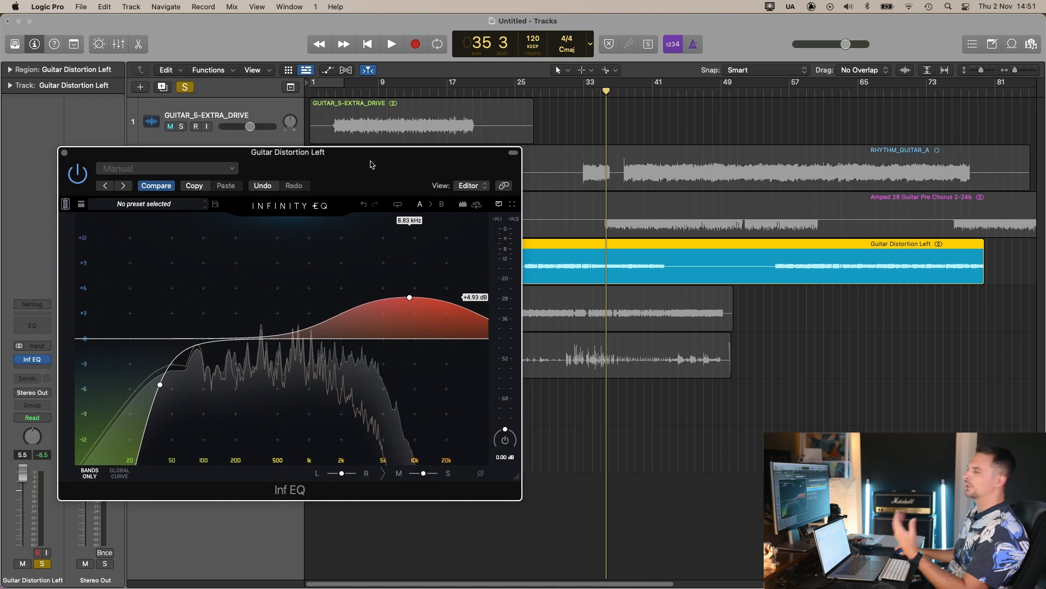
# Try a 4.41 dB bell boost at 2.10 kHz while playing the track, and delete that band.
pyautogui.press('space')
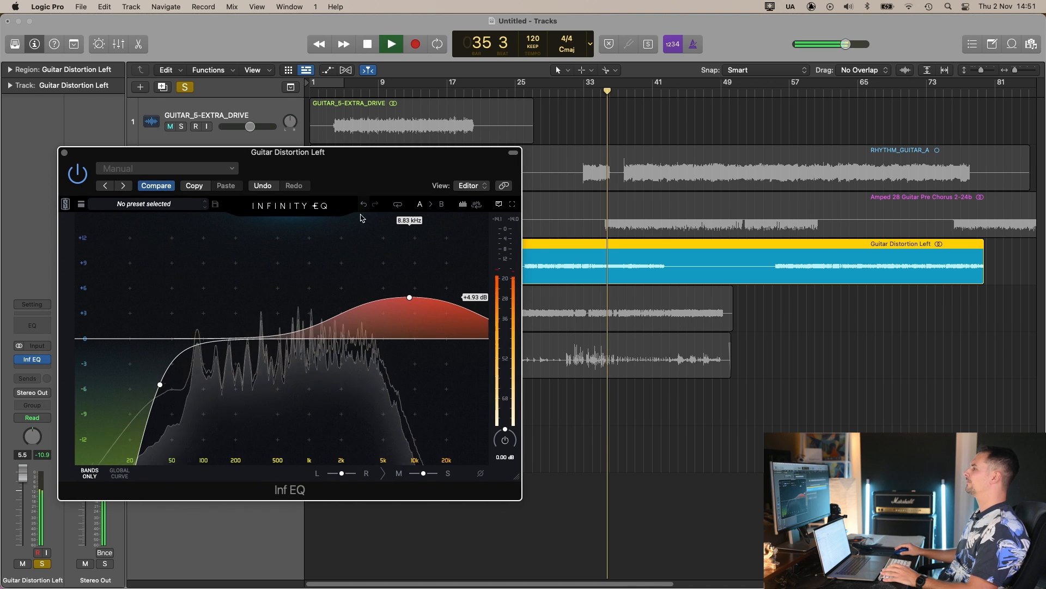
pyautogui.doubleClick(340, 314)
pyautogui.moveTo(340, 314); pyautogui.dragTo(344, 303)
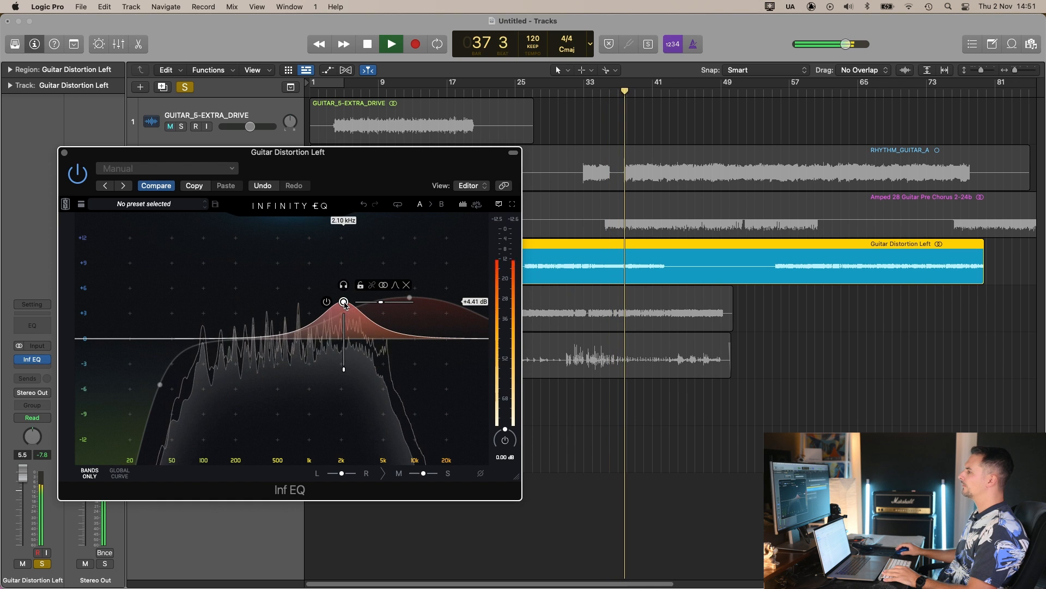
pyautogui.press('space')
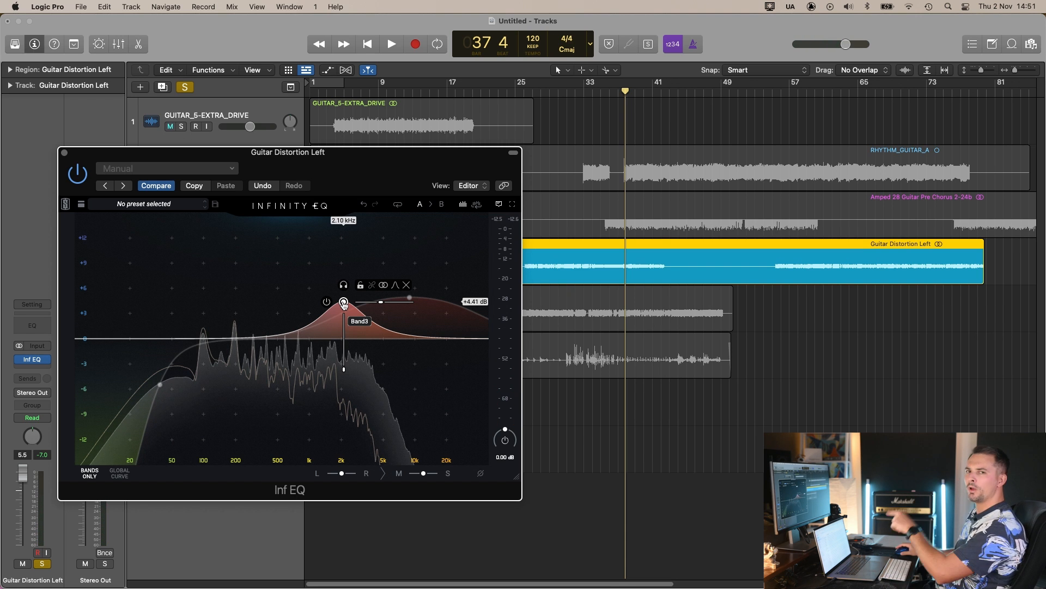
pyautogui.press('space')
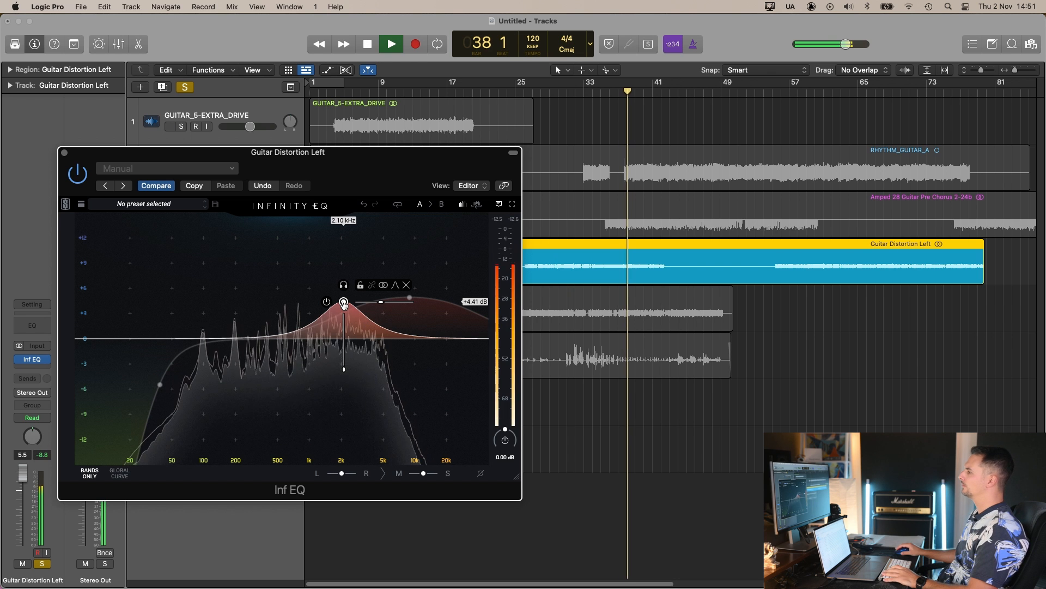
pyautogui.click(408, 287)
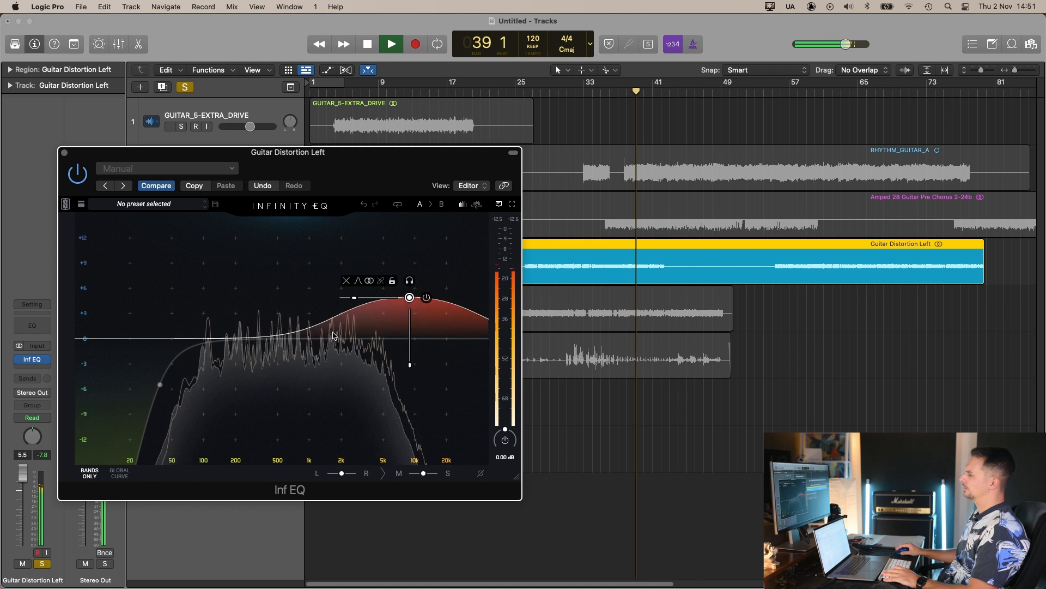
# Stop playback and add a gentle 2.14 dB bell boost at 1.98 kHz.
pyautogui.press('space')
pyautogui.click(341, 323)
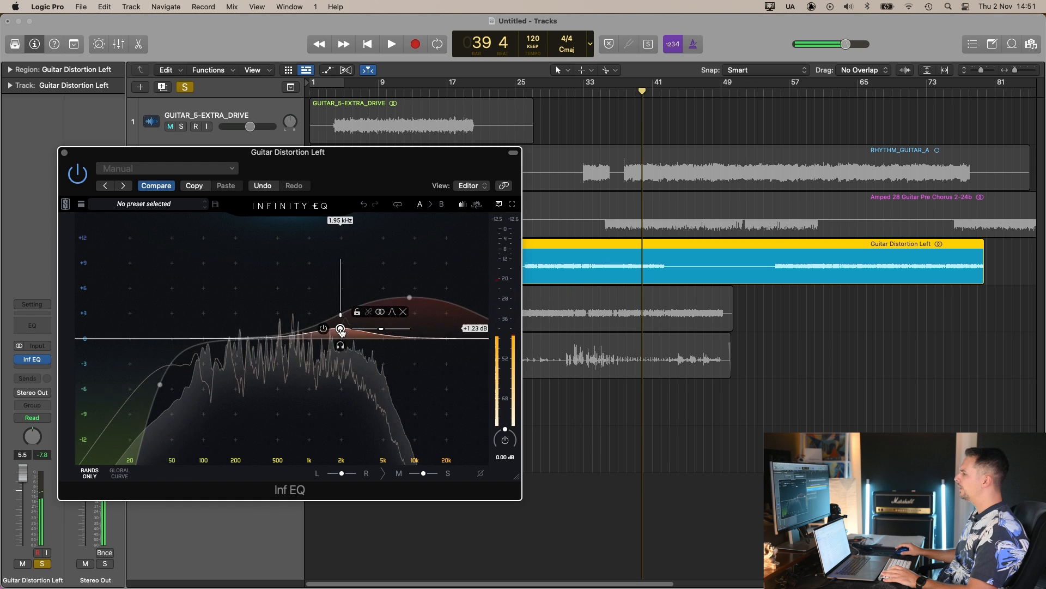
pyautogui.moveTo(340, 322); pyautogui.dragTo(341, 321)
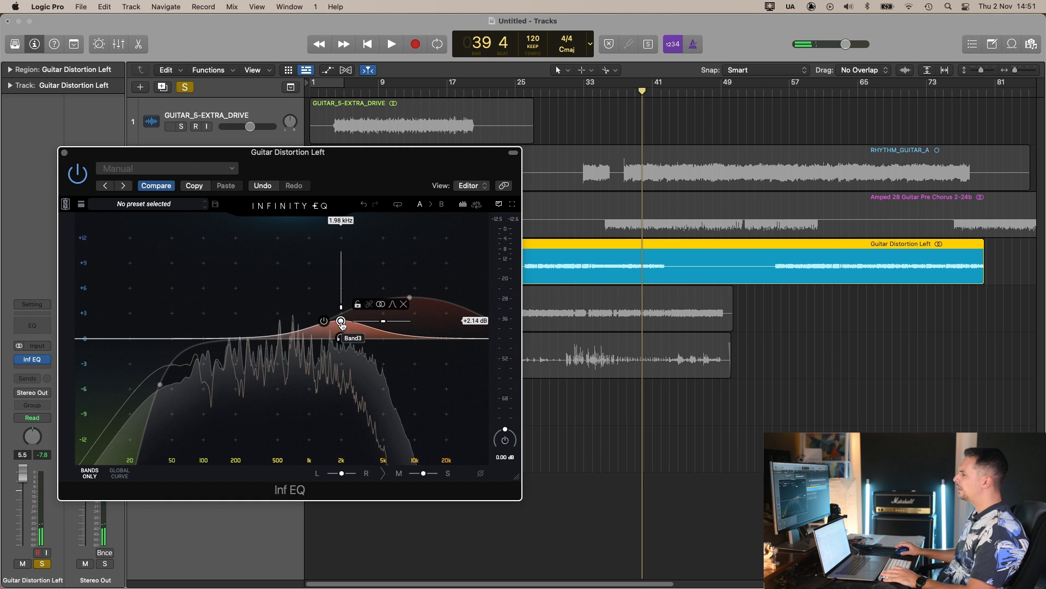
# Play the track from around bar 28 and add a 2.14 dB bell boost at 150 Hz.
pyautogui.press('space')
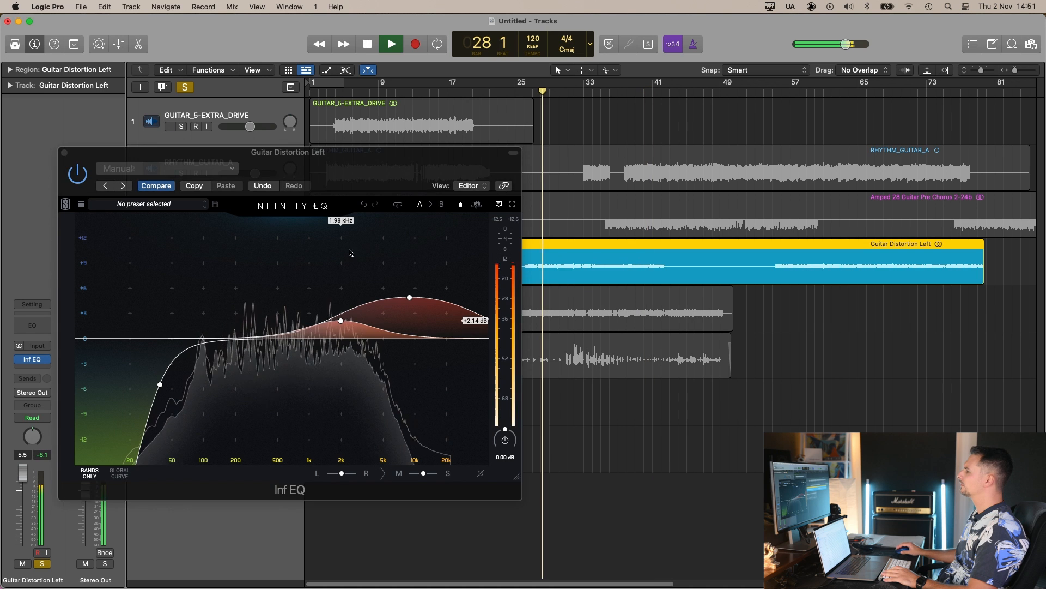
pyautogui.click(222, 321)
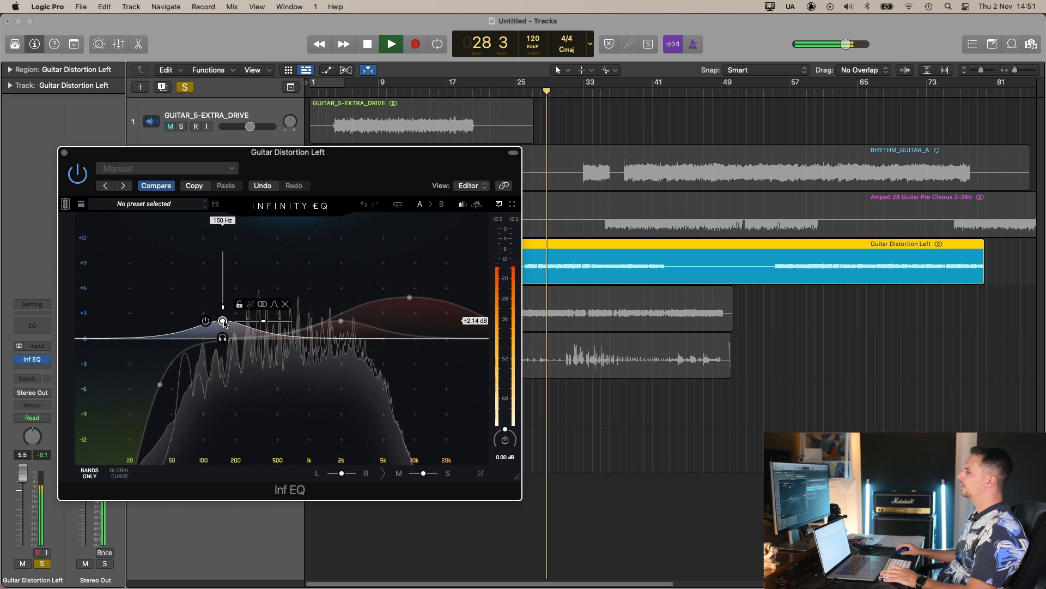
pyautogui.press('space')
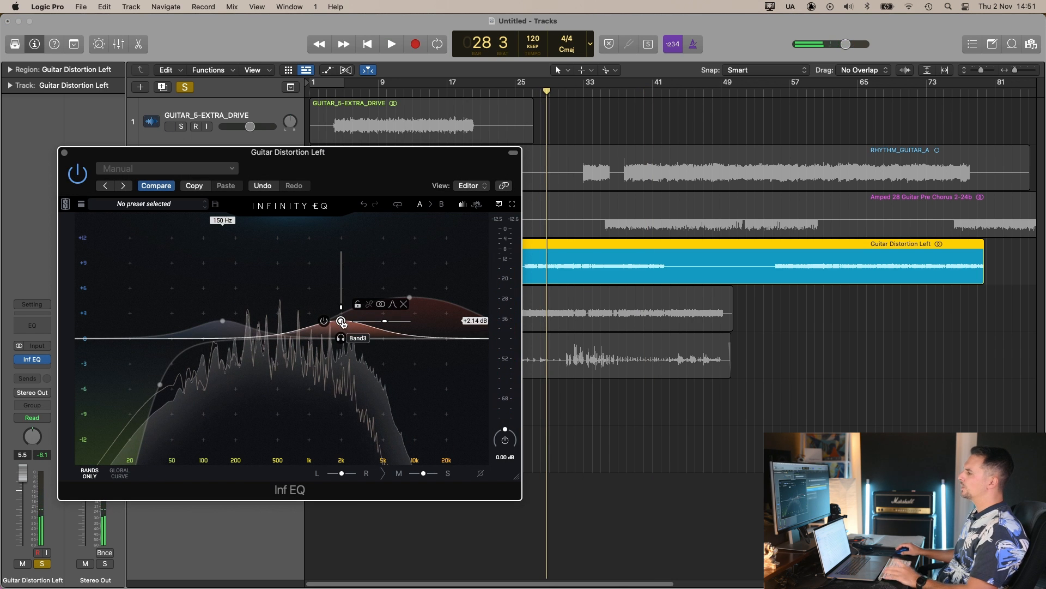
# Move the low bell boost to 66.9 Hz at 3.89 dB during playback, comparing against the bypassed EQ.
pyautogui.moveTo(223, 321); pyautogui.dragTo(182, 316)
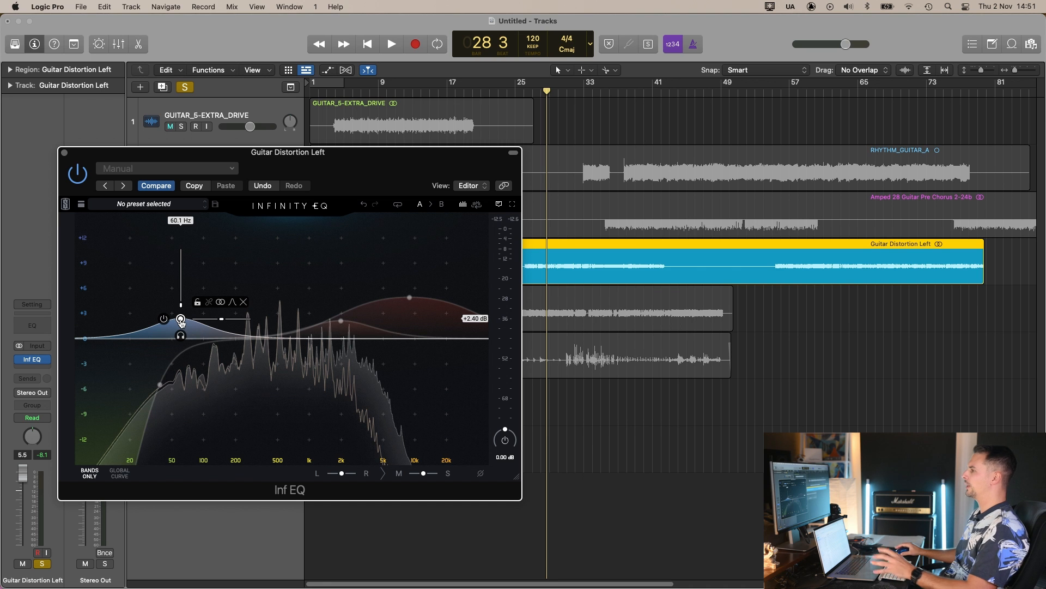
pyautogui.press('space')
pyautogui.moveTo(180, 319); pyautogui.dragTo(185, 307)
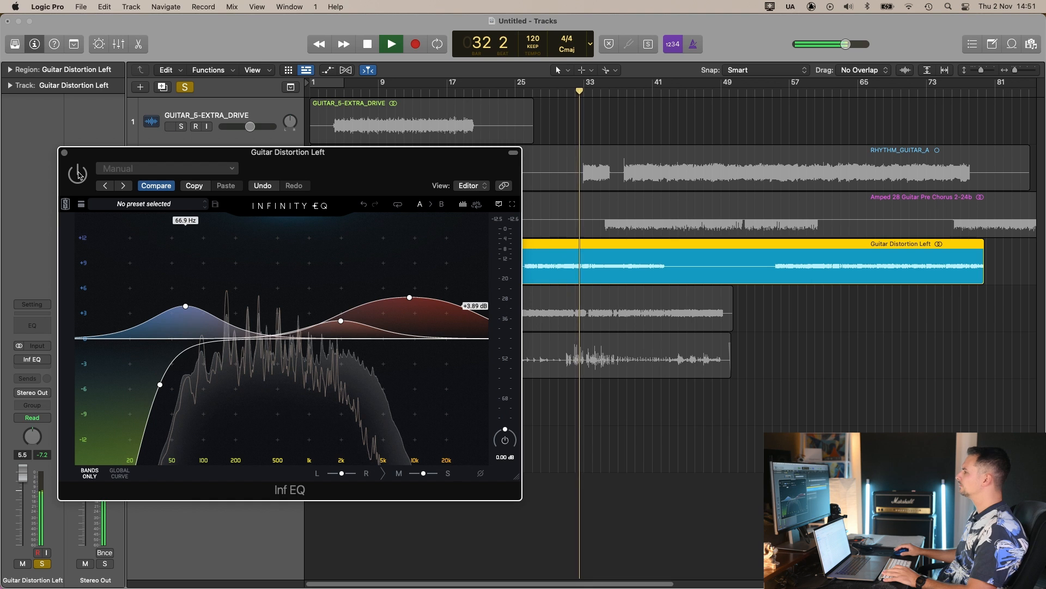
pyautogui.click(78, 173)
# Shift the high boost to 12.5 kHz at 4.22 dB and add a narrow 1.43 dB cut at 3.03 kHz.
pyautogui.moveTo(407, 297); pyautogui.dragTo(425, 303)
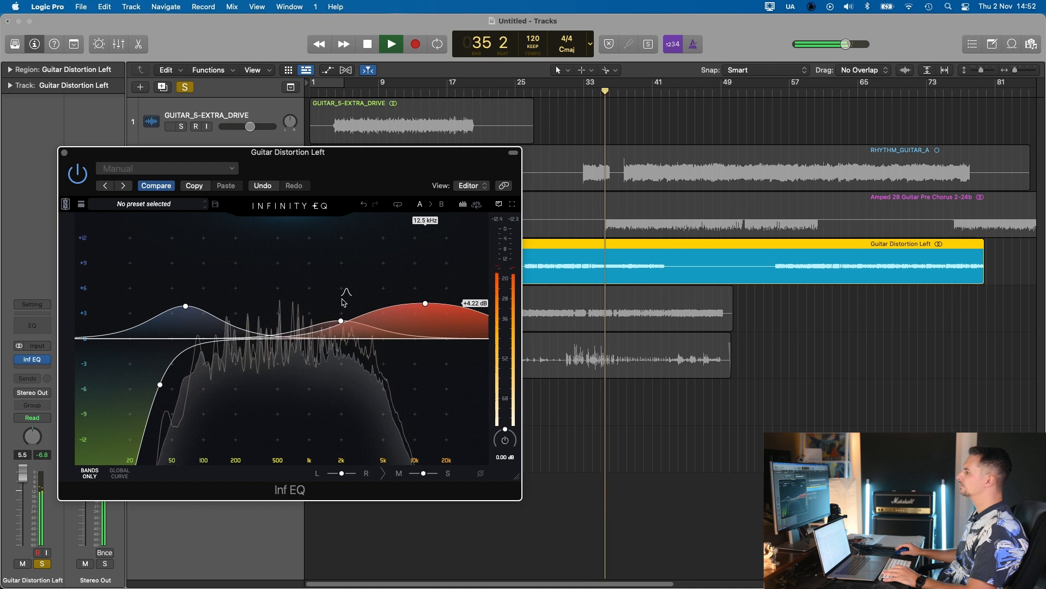
pyautogui.moveTo(344, 303); pyautogui.dragTo(360, 350)
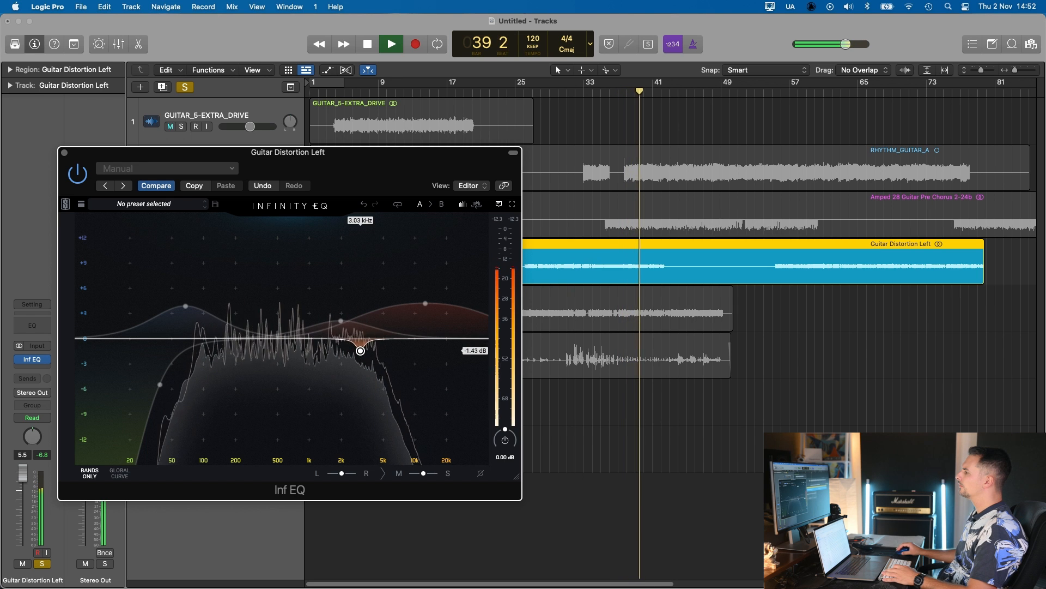
pyautogui.press('space')
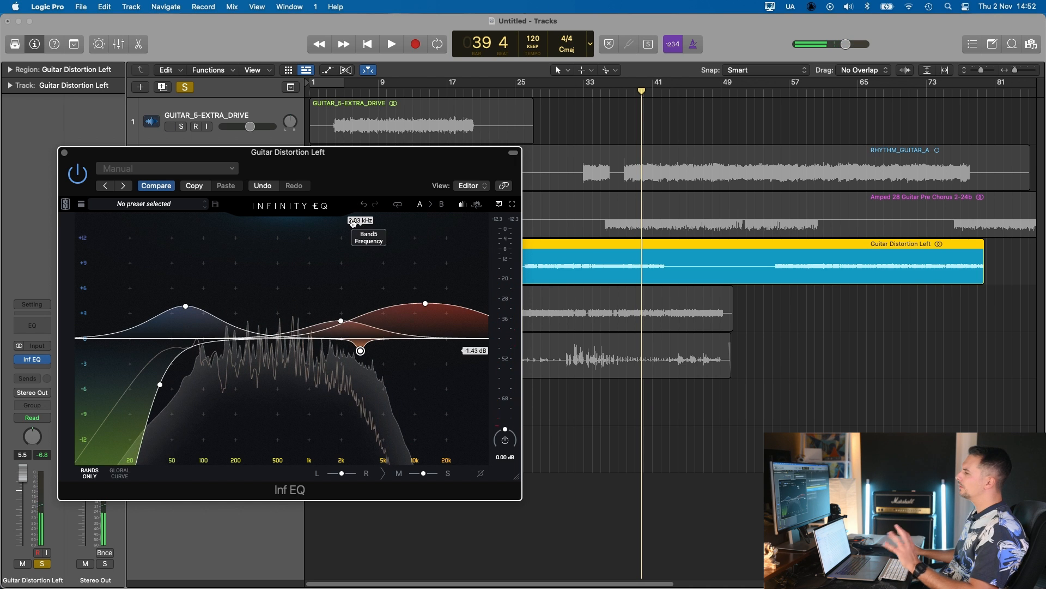
# Play Guitar Distortion Left from around bar 28 to audition the shaped EQ, and stop playback.
pyautogui.click(543, 92)
pyautogui.press('space')
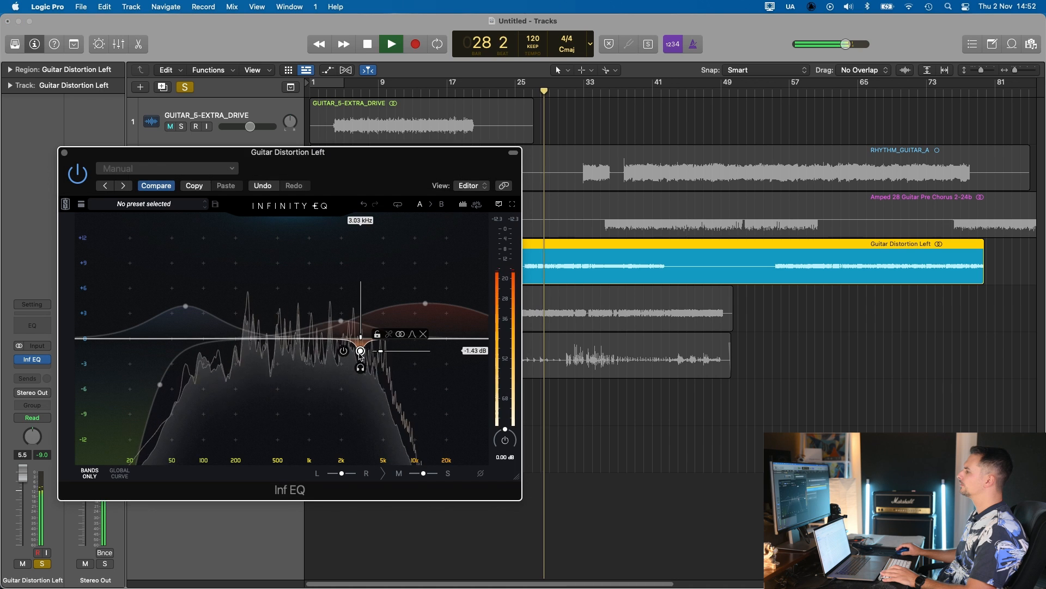
pyautogui.moveTo(330, 163); pyautogui.dragTo(325, 164)
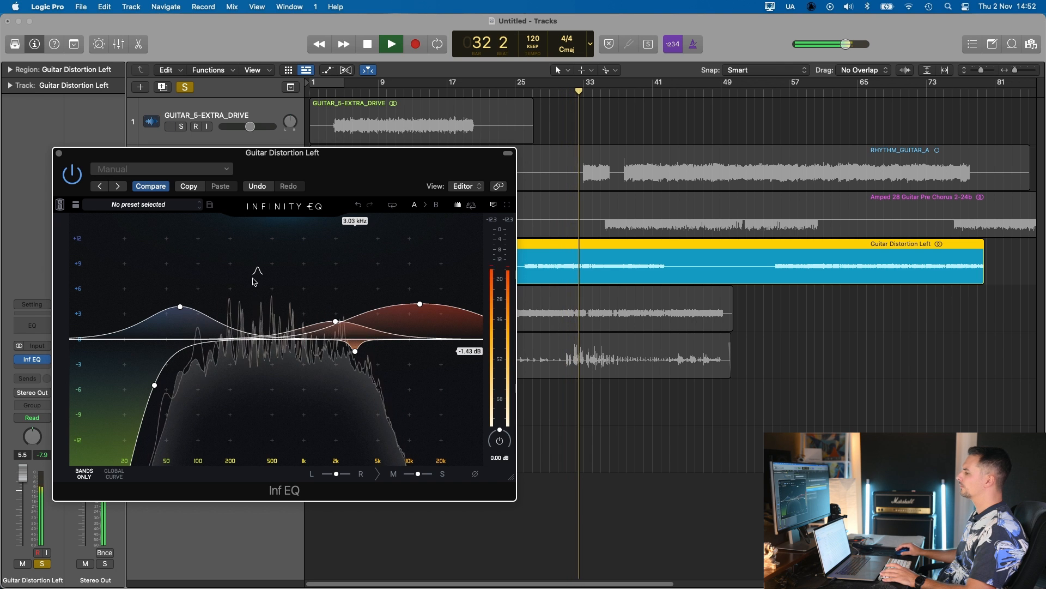
pyautogui.press('space')
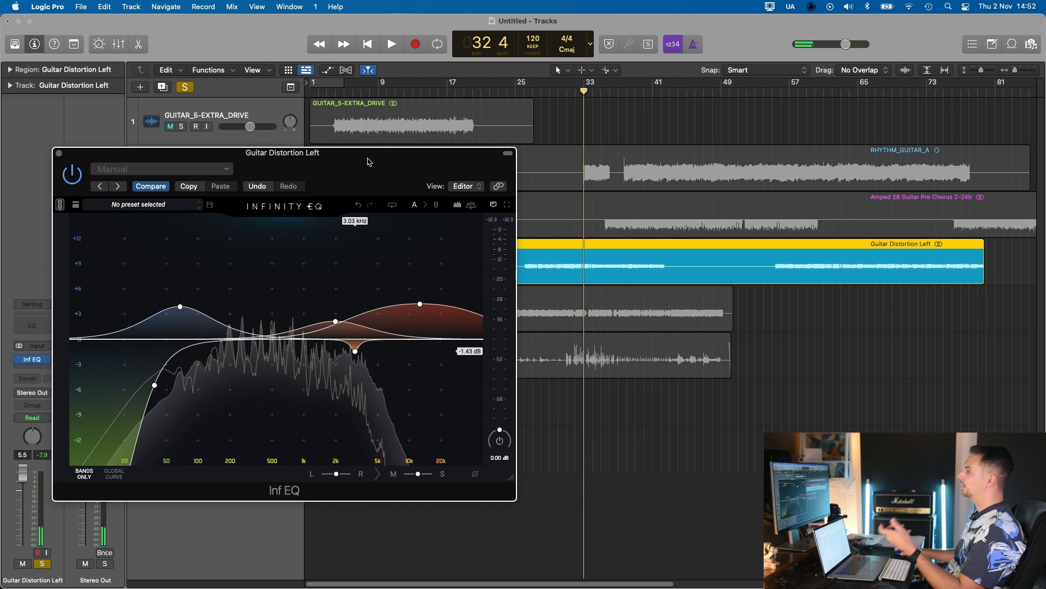
# Solo the DJENT C_1 track on track 5 and listen to it from around bar 13, without its neighbours.
pyautogui.moveTo(369, 162); pyautogui.dragTo(392, 165)
pyautogui.click(357, 323)
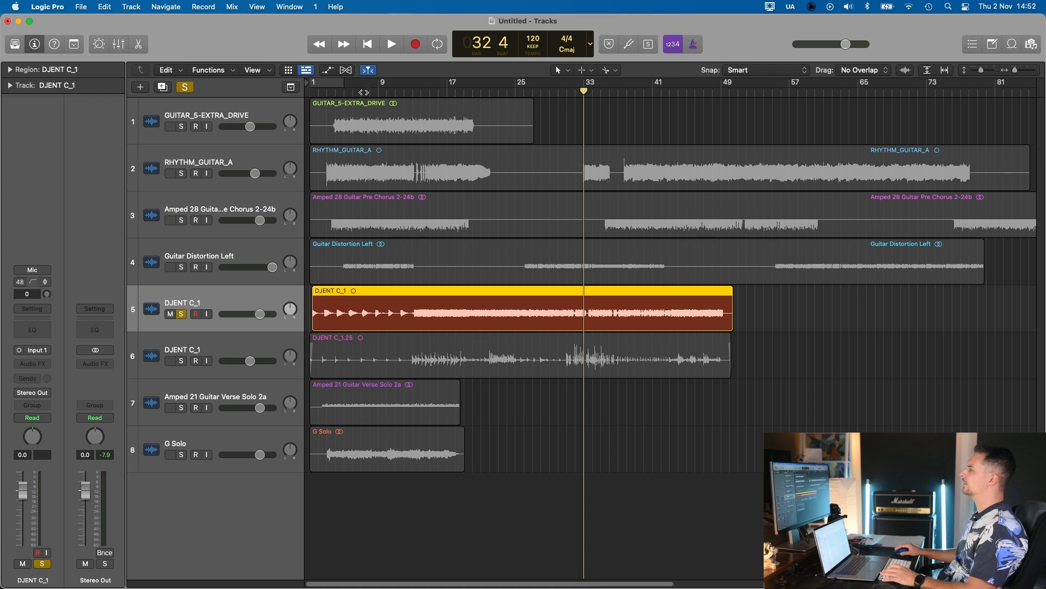
pyautogui.press('Return')
pyautogui.press('space')
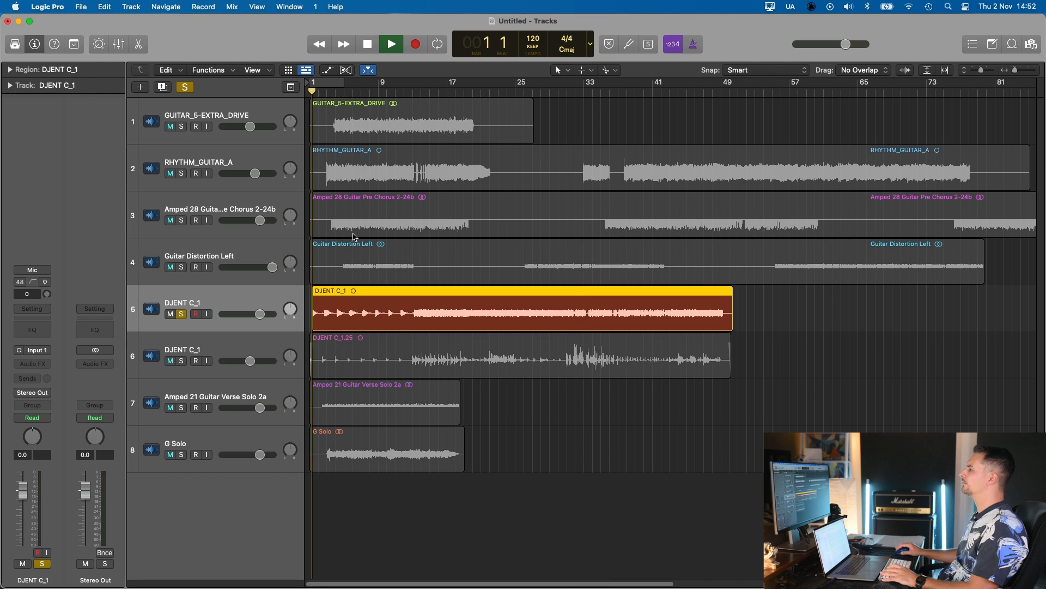
pyautogui.click(413, 91)
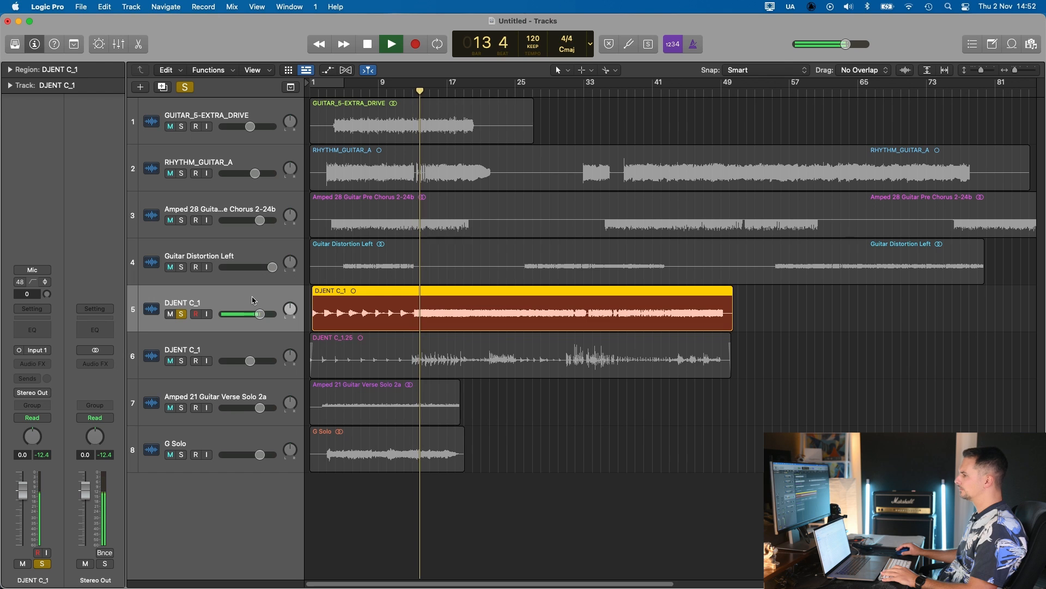
pyautogui.press('space')
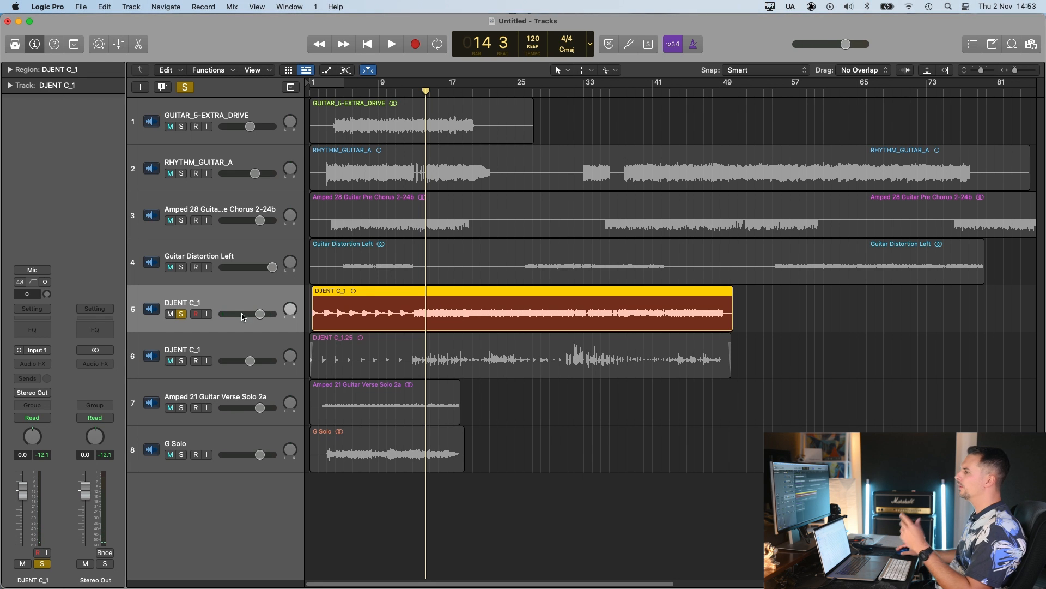
# Insert Infinity EQ on track 5, DJENT C_1, and move its window clear of the track headers.
pyautogui.click(35, 363)
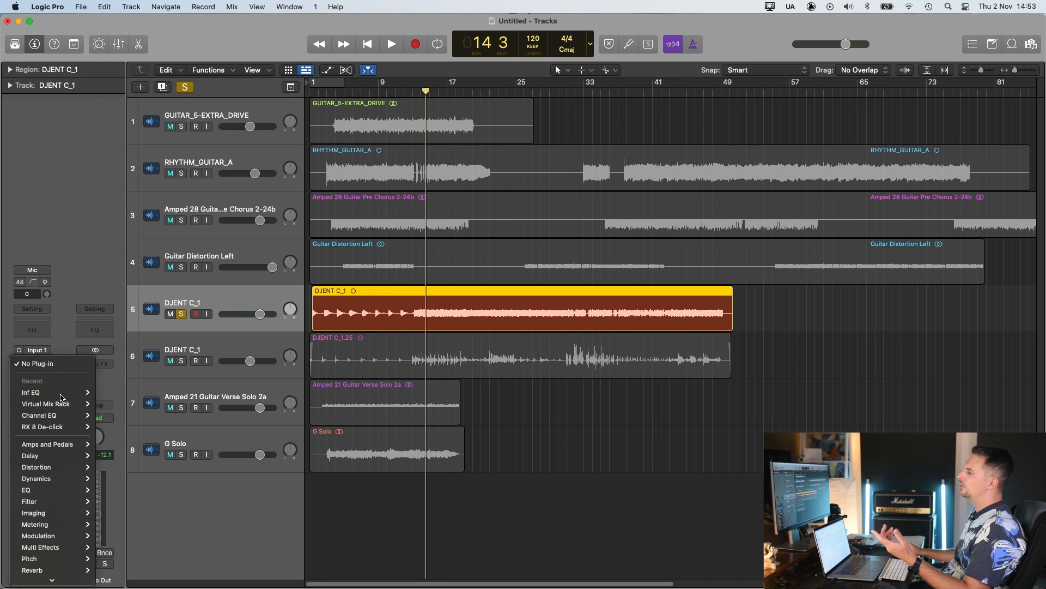
pyautogui.click(196, 305)
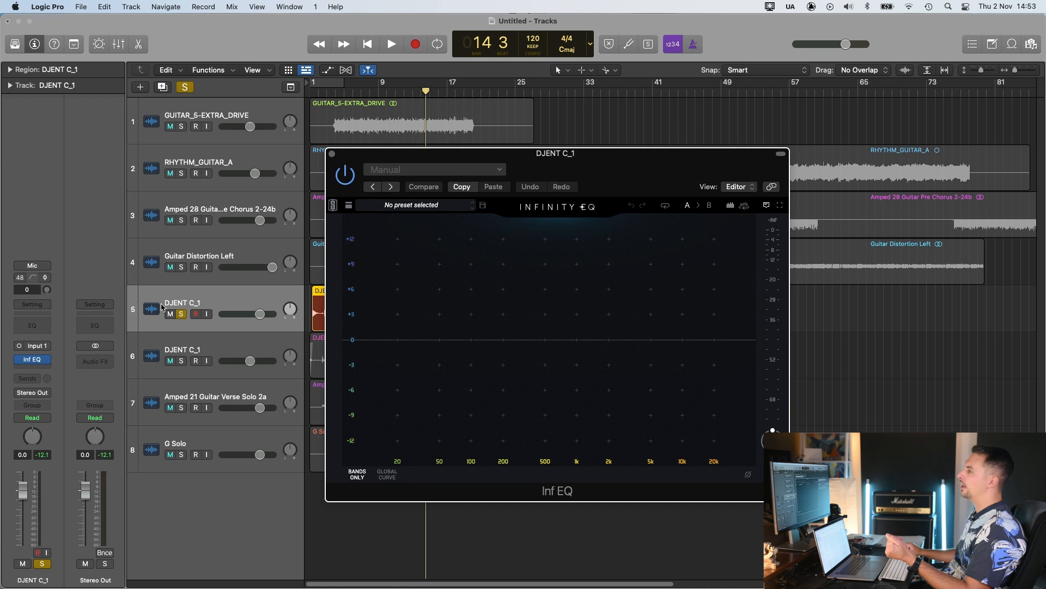
pyautogui.moveTo(399, 158); pyautogui.dragTo(605, 128)
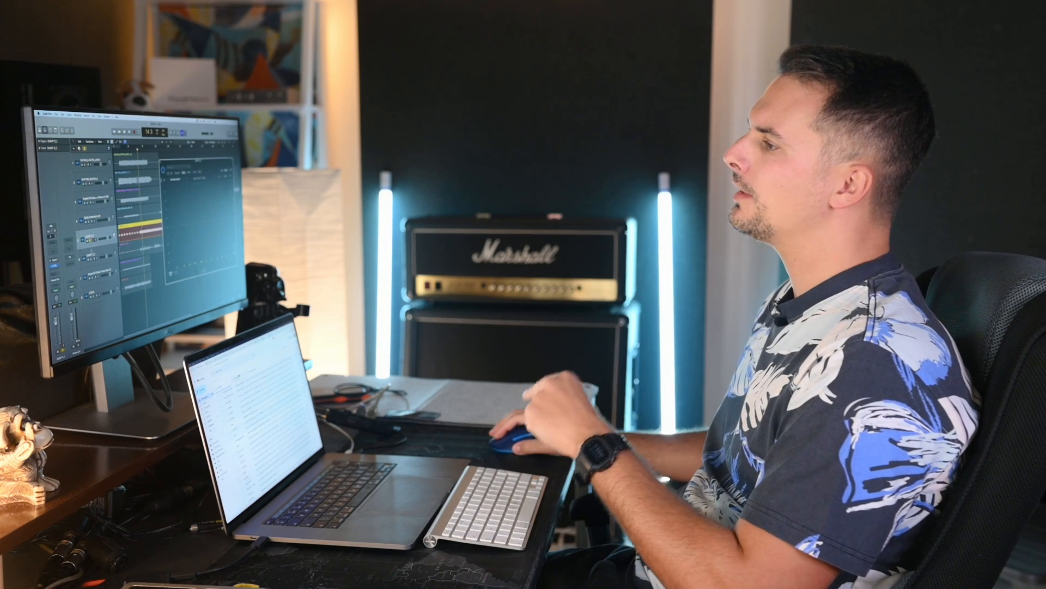
pyautogui.click(91, 253)
pyautogui.click(162, 162)
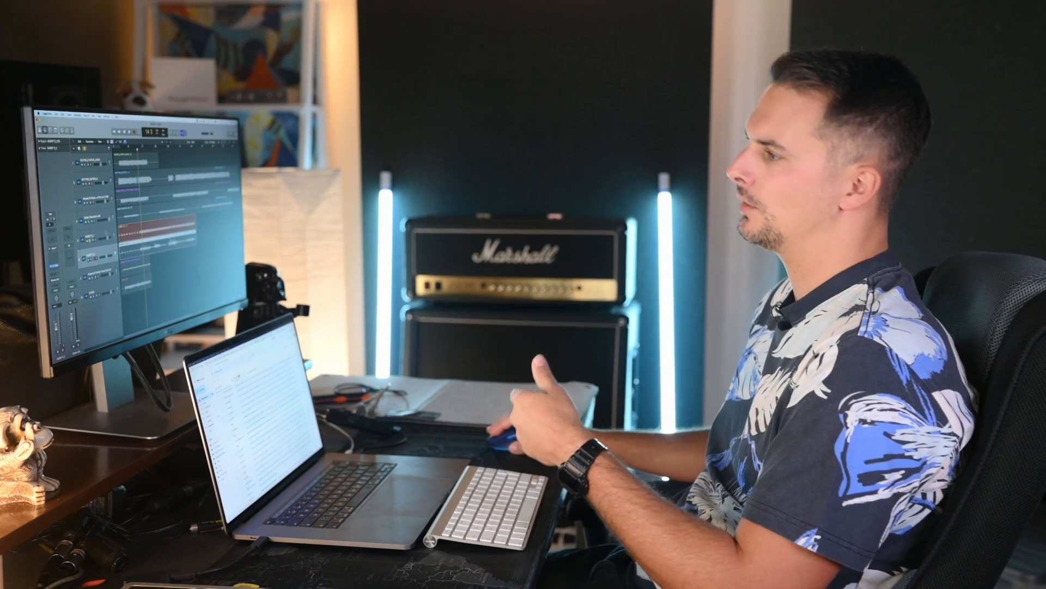
pyautogui.click(92, 236)
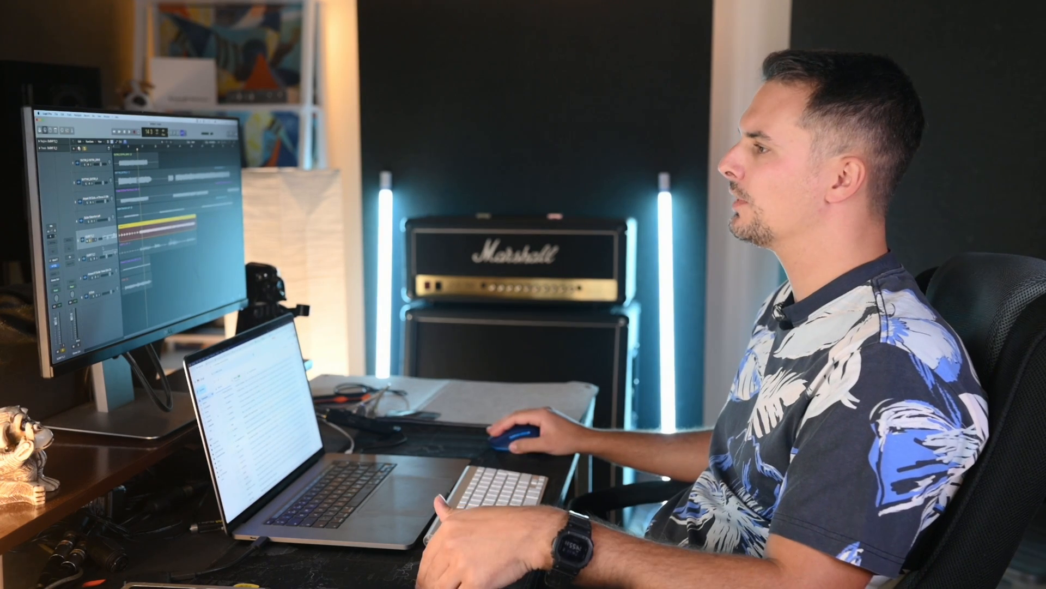
pyautogui.click(103, 249)
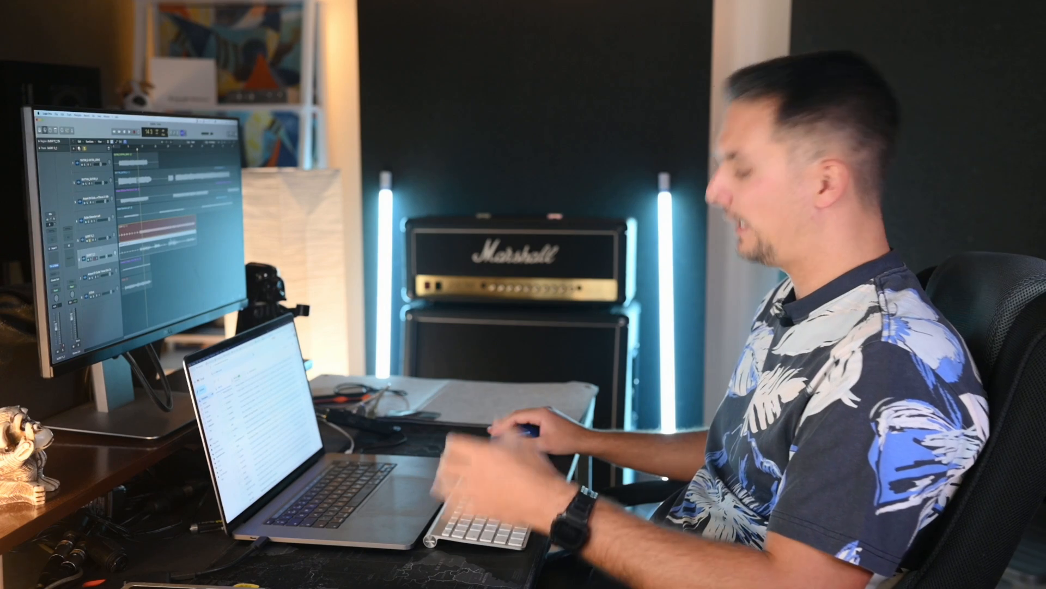
# Solo the DJENT C_1 track on track 6 and raise its volume to -0.8 dB during playback.
pyautogui.press('s')
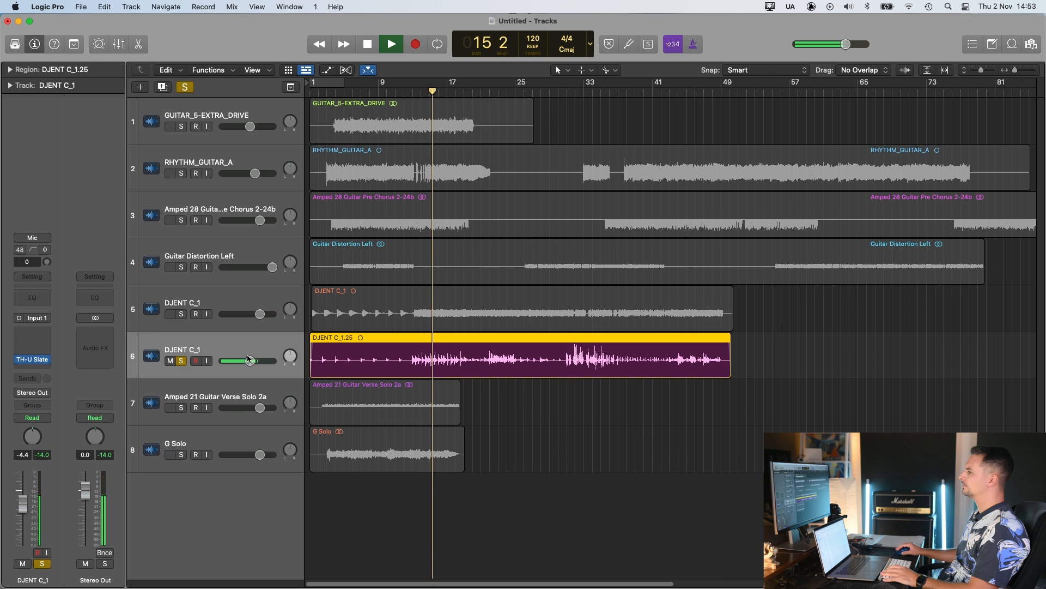
pyautogui.moveTo(250, 361); pyautogui.dragTo(257, 361)
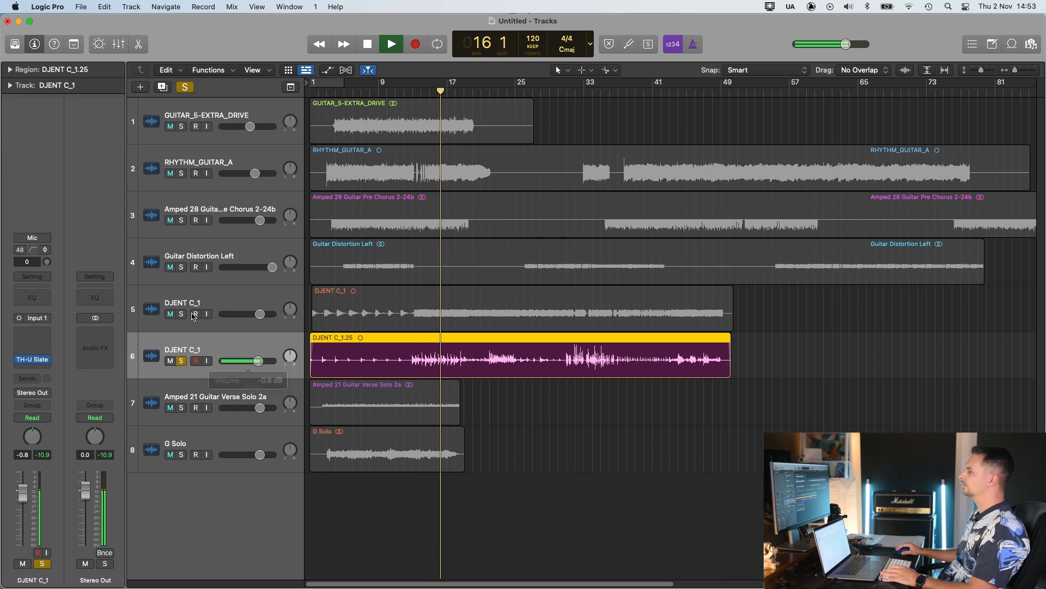
# Alternate the solo between tracks 5 and 6 during playback to compare the two DJENT C_1 guitars, and stop.
pyautogui.click(182, 361)
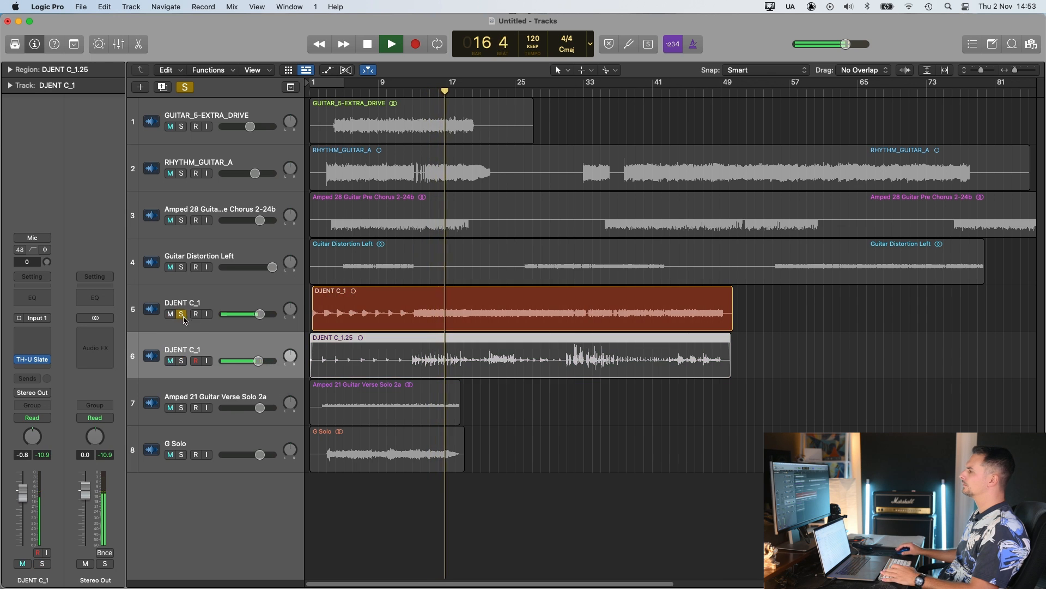
pyautogui.click(183, 362)
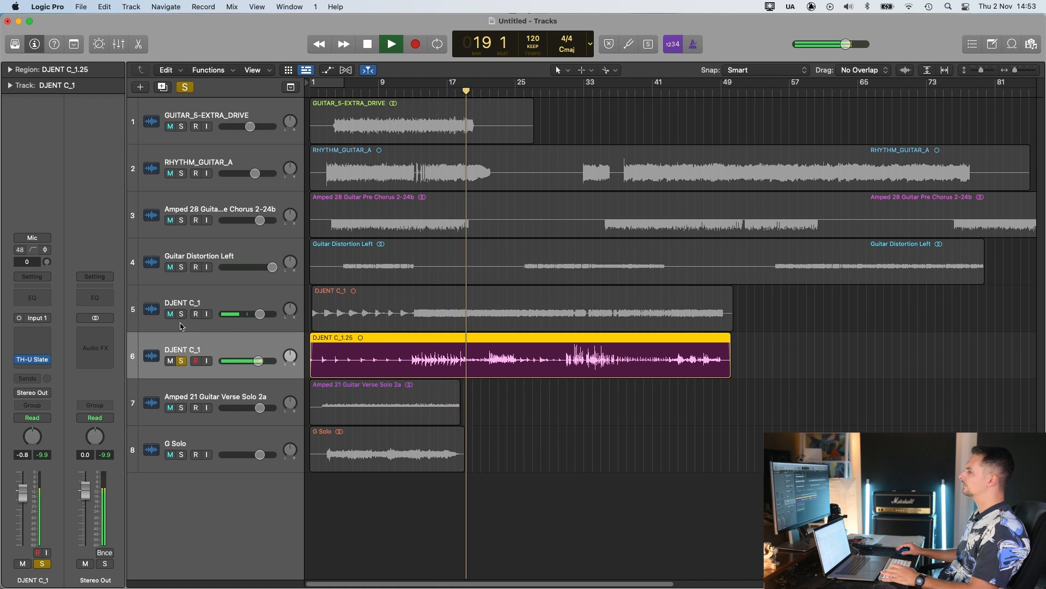
pyautogui.click(183, 361)
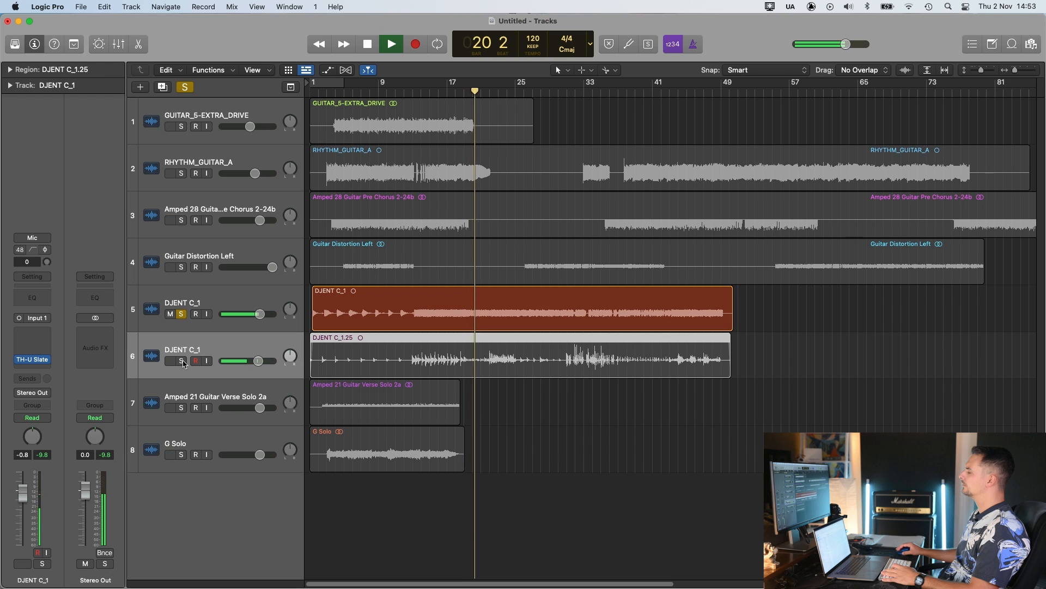
pyautogui.click(184, 363)
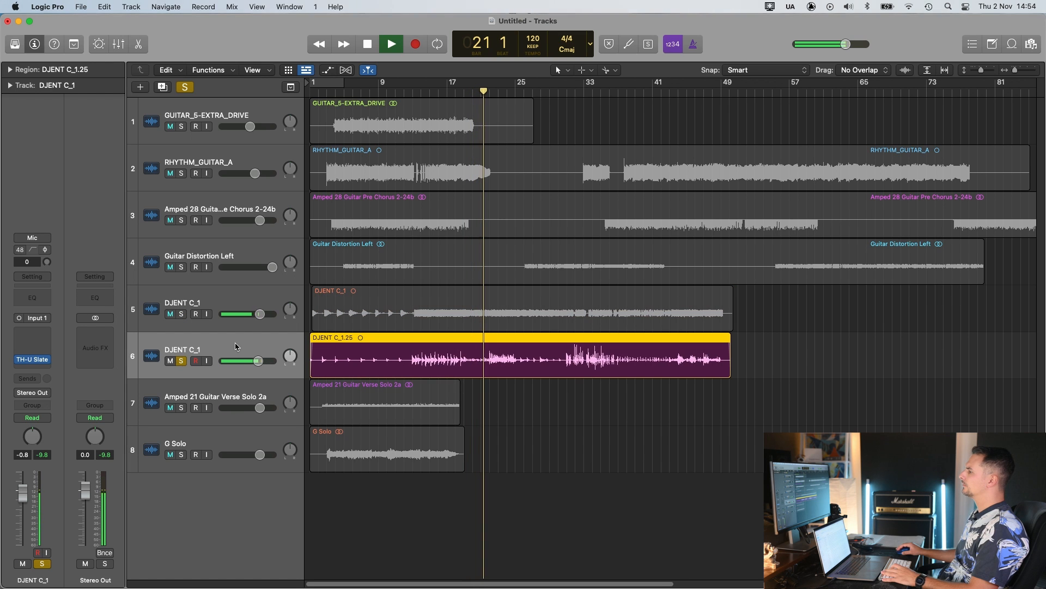
pyautogui.click(183, 314)
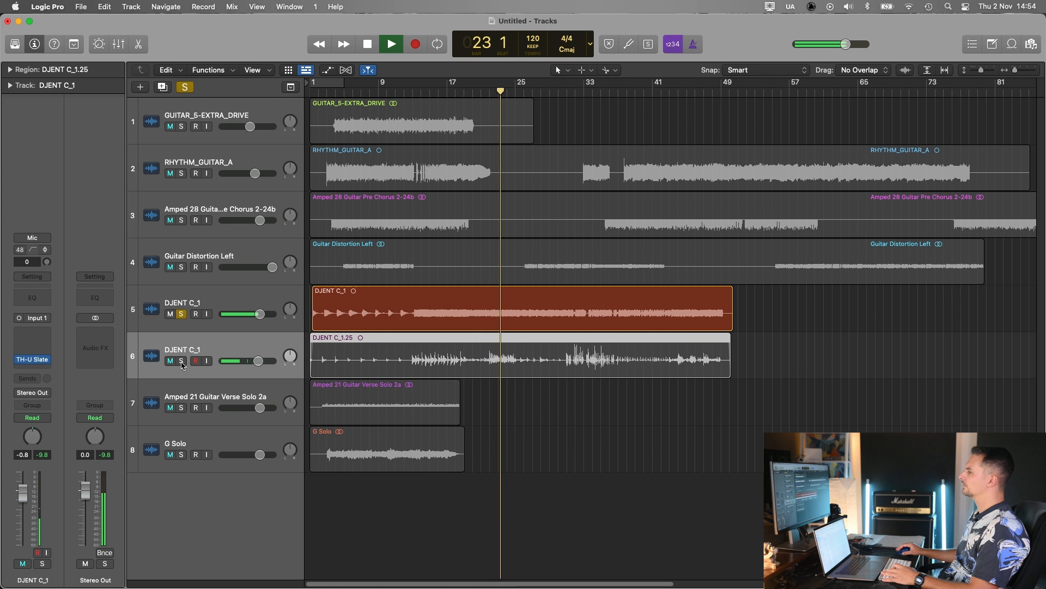
pyautogui.click(183, 364)
pyautogui.press('space')
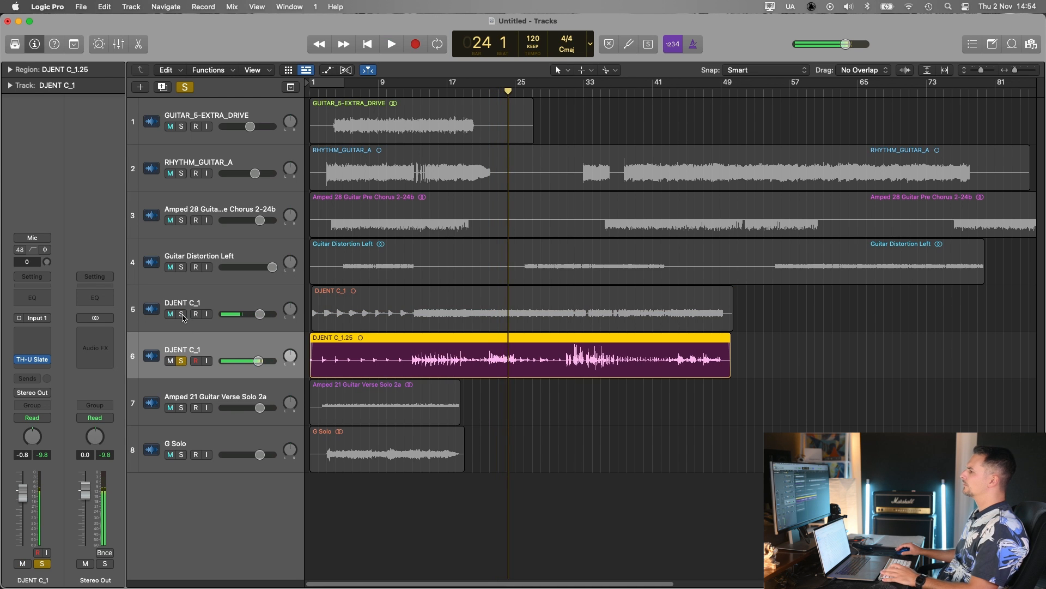
# Solo track 5, DJENT C_1, and play it with its Infinity EQ open to examine the frequency spectrum.
pyautogui.click(183, 314)
pyautogui.click(238, 298)
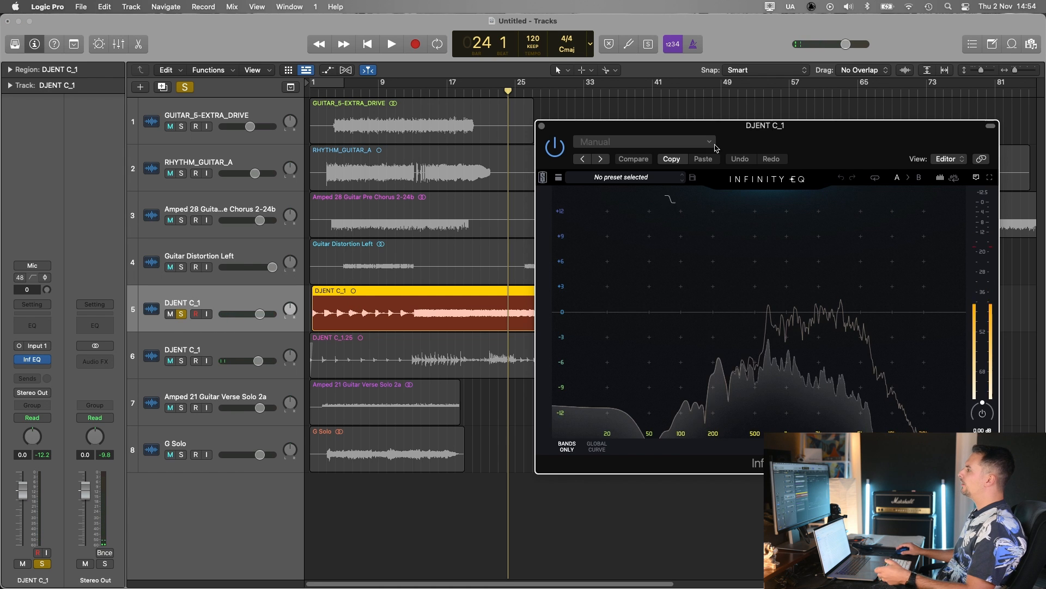
pyautogui.press('space')
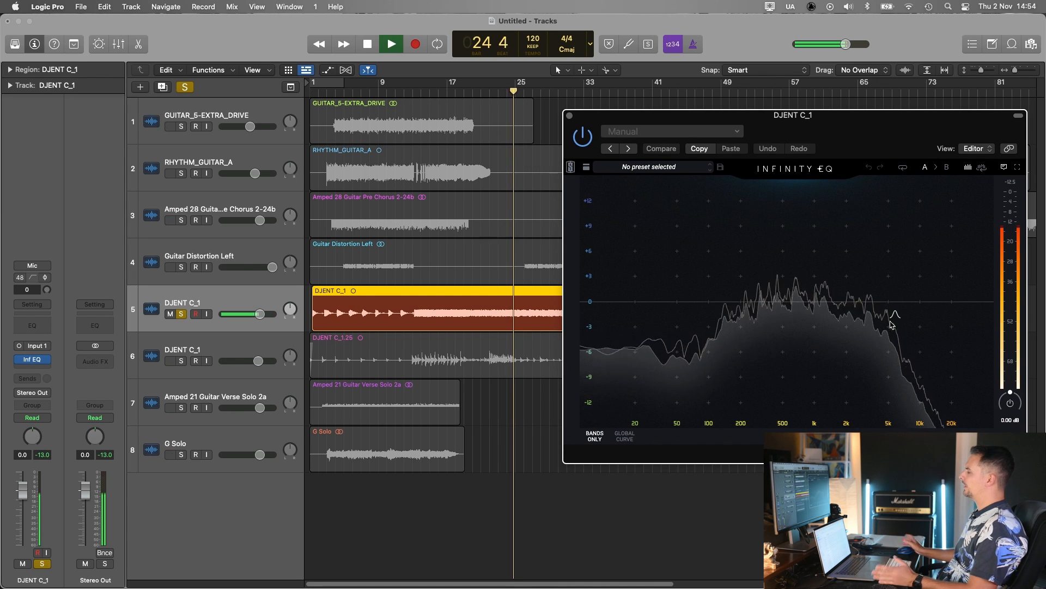
pyautogui.press('space')
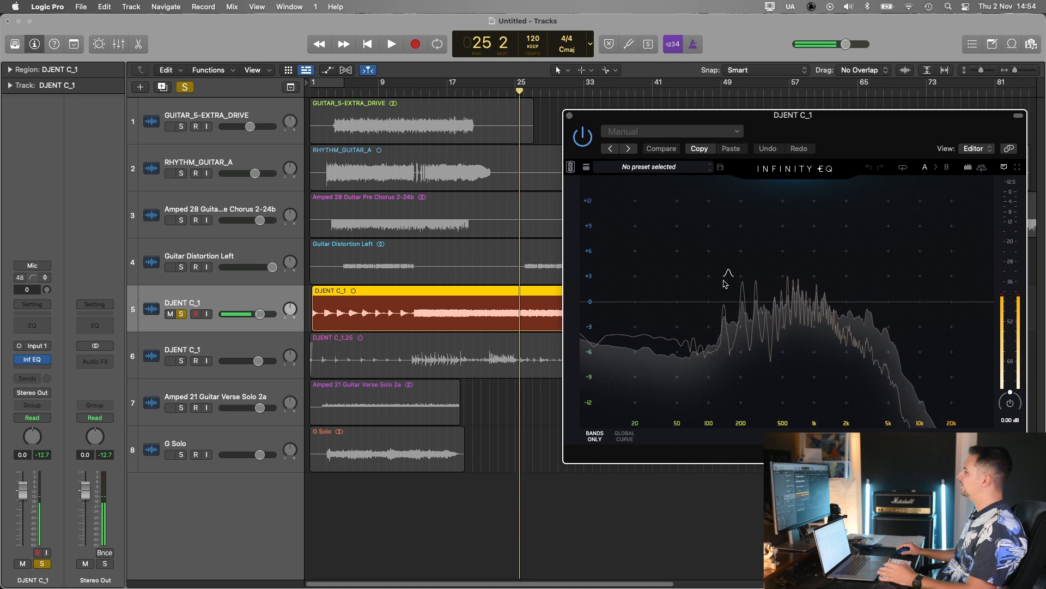
pyautogui.press('space')
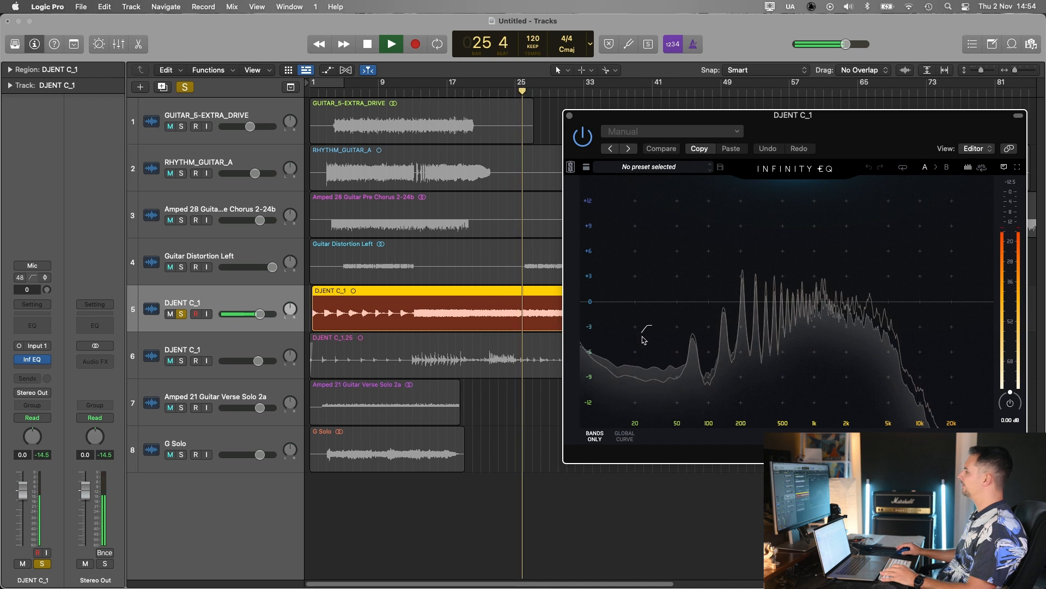
# Add a high-pass filter on the lowest frequencies and a 9.73 dB bell boost at 81.9 Hz, and stop playback.
pyautogui.click(642, 336)
pyautogui.moveTo(642, 336); pyautogui.dragTo(655, 357)
pyautogui.click(735, 291)
pyautogui.moveTo(735, 292); pyautogui.dragTo(700, 220)
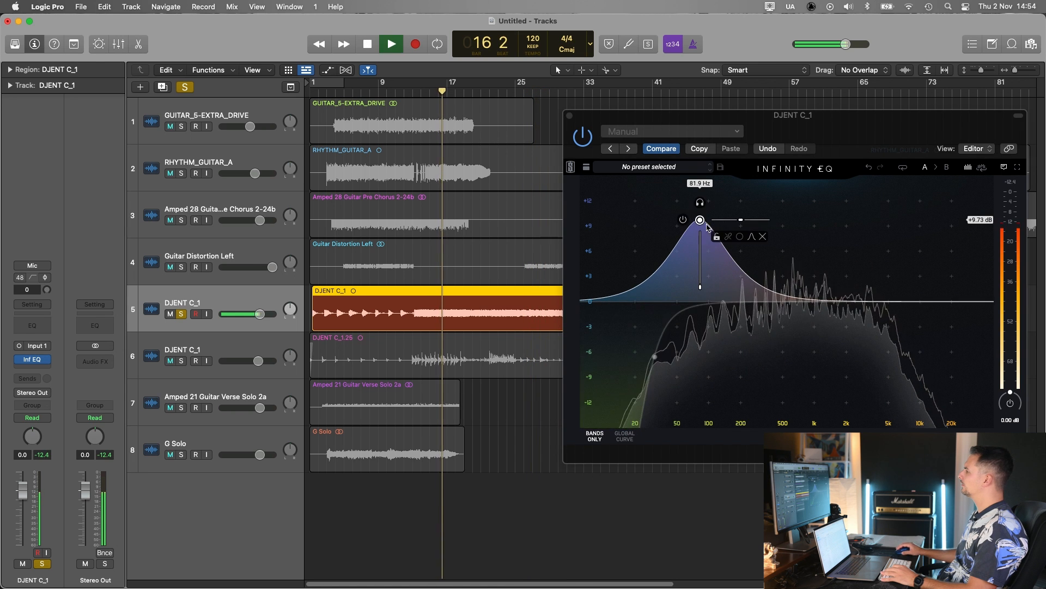
pyautogui.press('space')
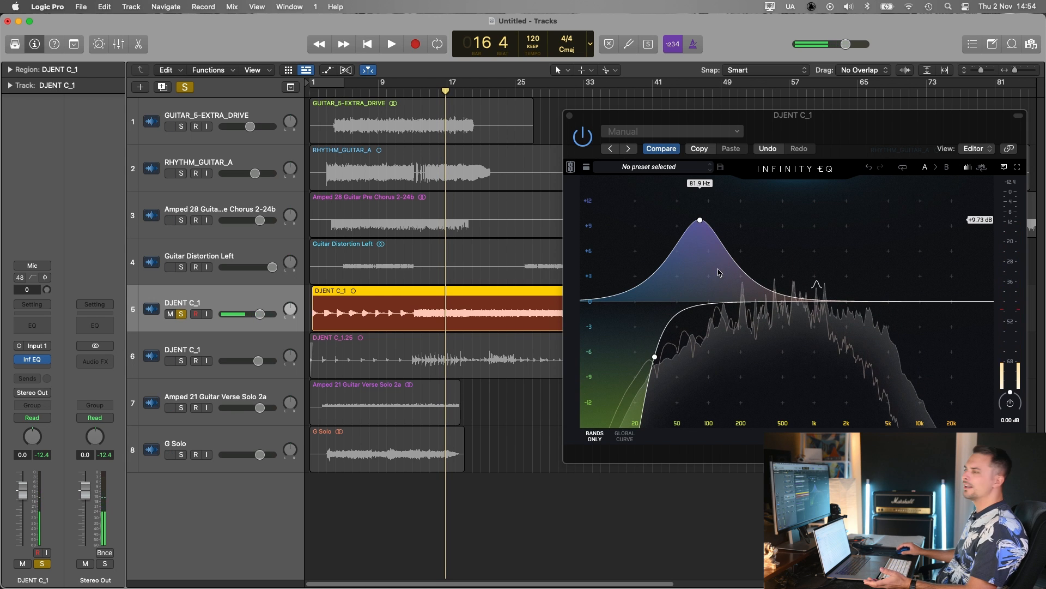
pyautogui.click(698, 220)
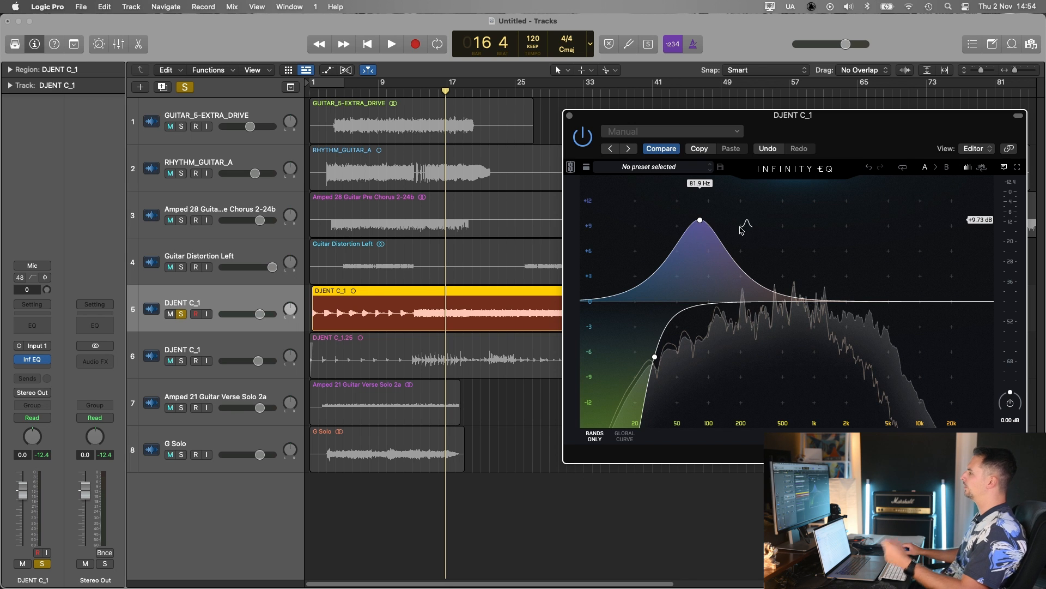
# Close the EQ, unsolo and mute track 5, and solo the DJENT C_1 track on track 6.
pyautogui.click(570, 116)
pyautogui.click(181, 314)
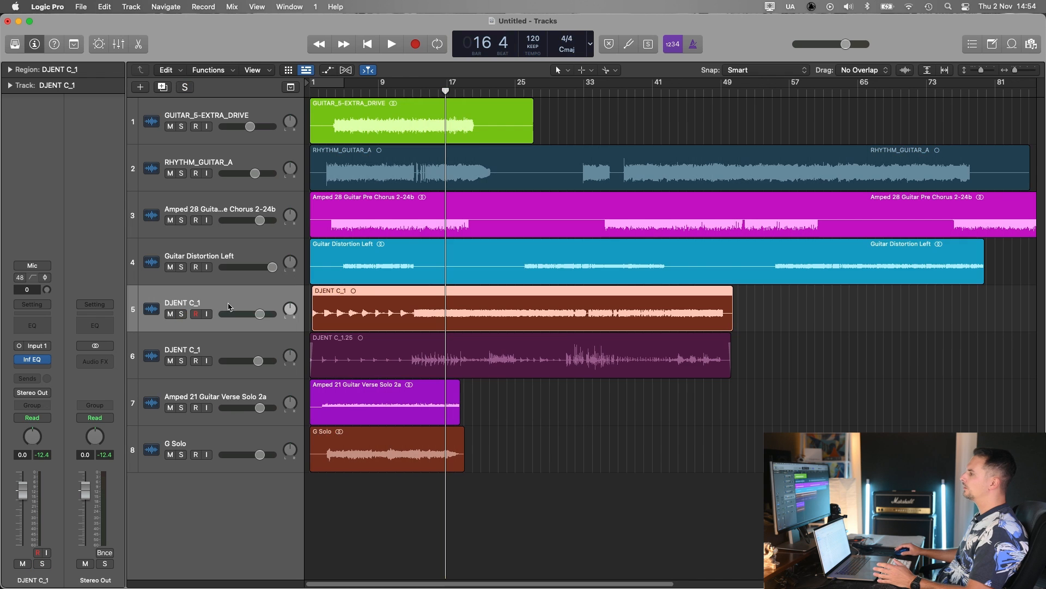
pyautogui.click(170, 315)
pyautogui.click(181, 360)
pyautogui.click(190, 346)
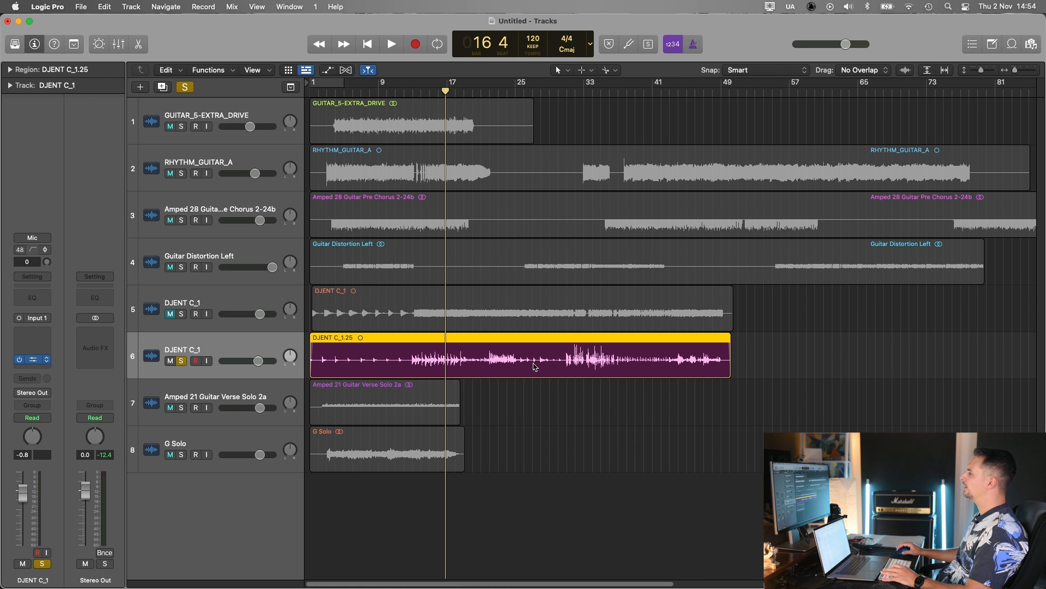
# Examine the cabinet IR, EQ pedal and BurnSphere amp in track 6's TH-U Slate chain, and close the plug-in window.
pyautogui.moveTo(725, 169); pyautogui.dragTo(666, 103)
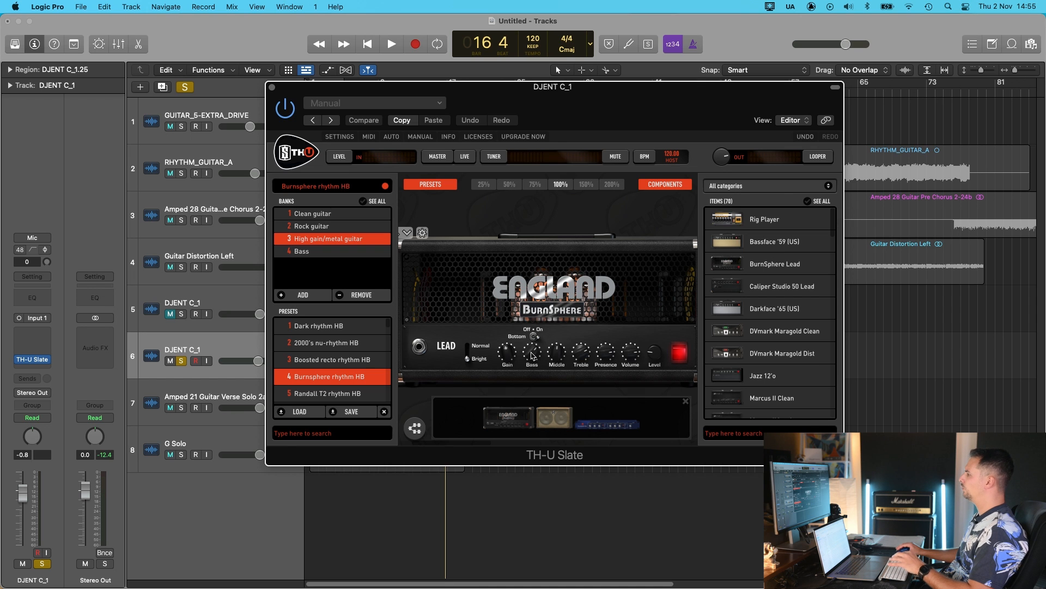
pyautogui.click(554, 428)
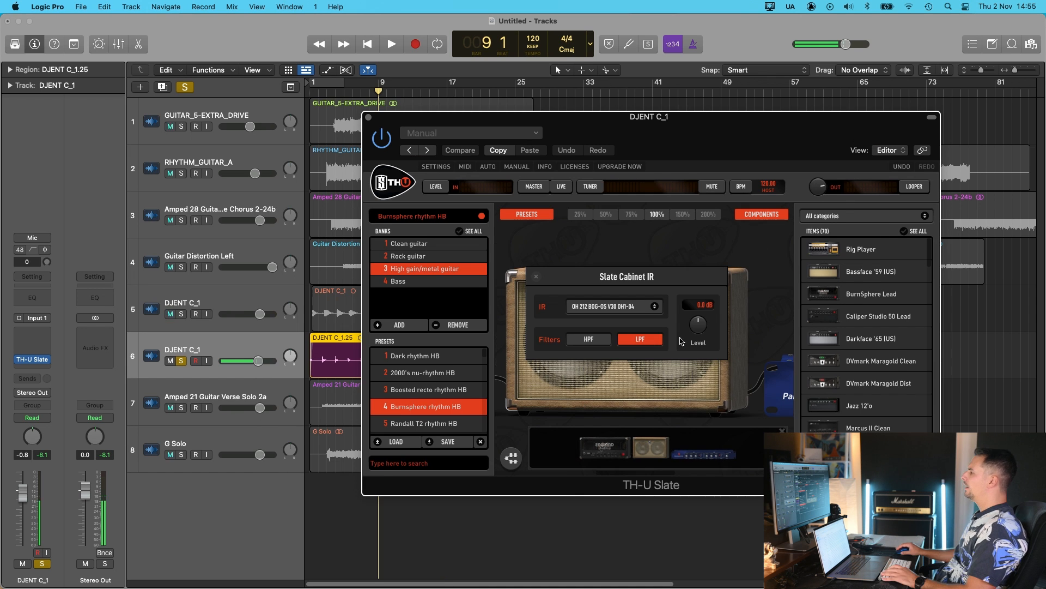
pyautogui.click(702, 456)
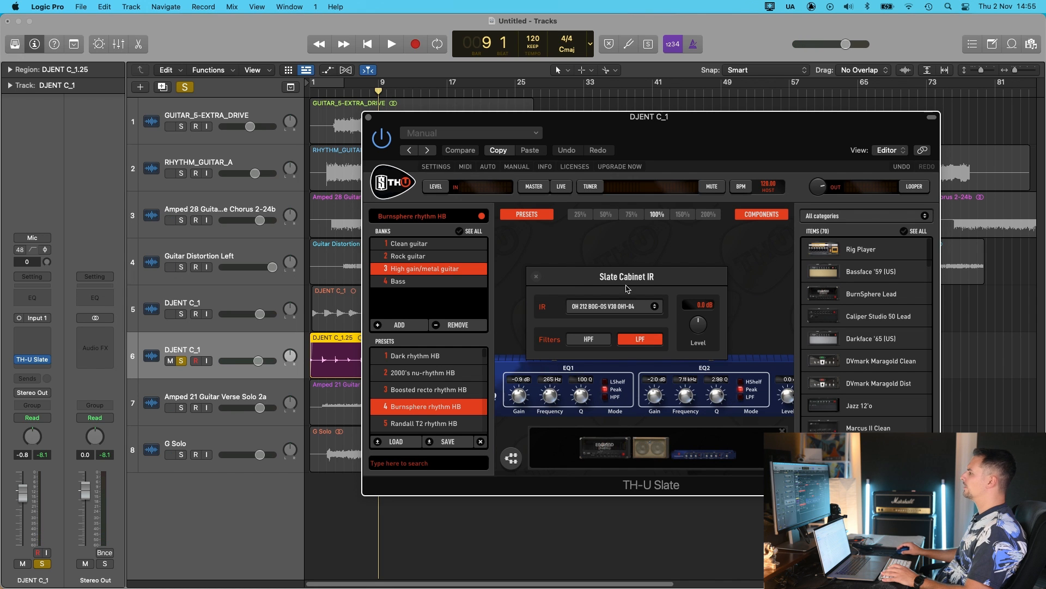
pyautogui.click(646, 451)
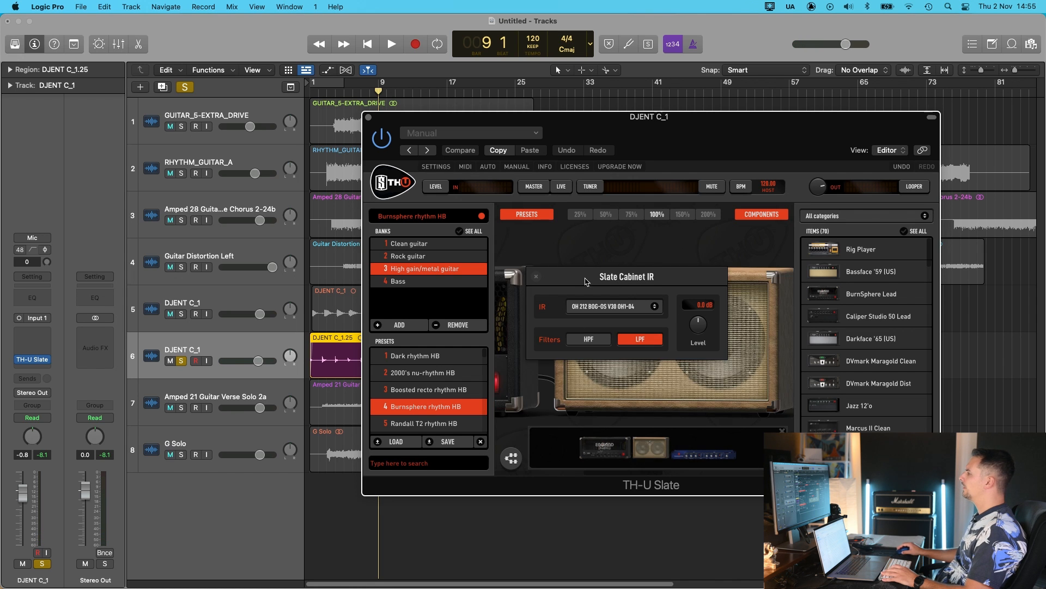
pyautogui.click(539, 276)
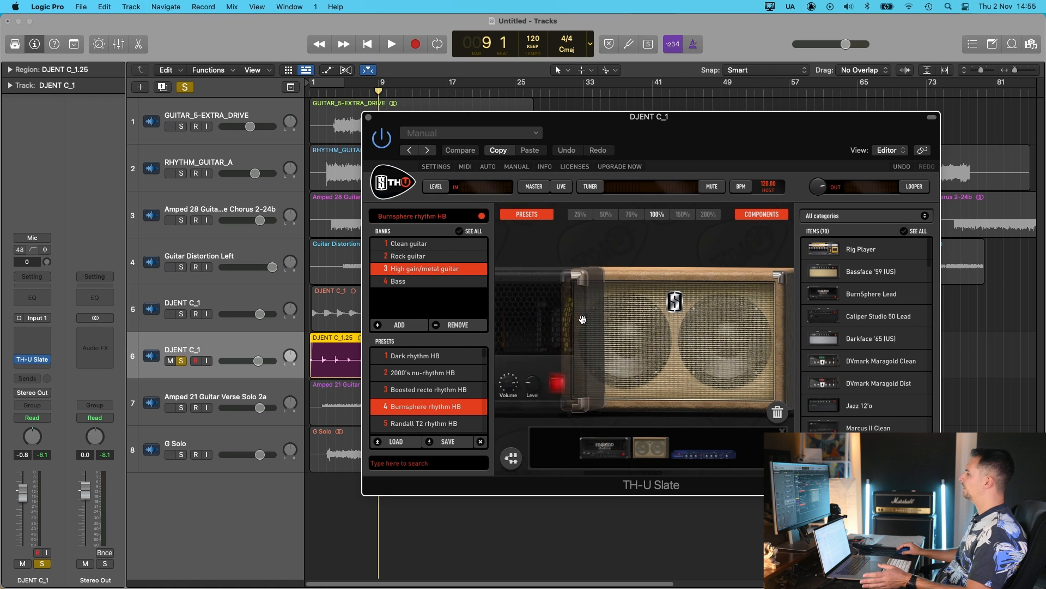
pyautogui.click(607, 447)
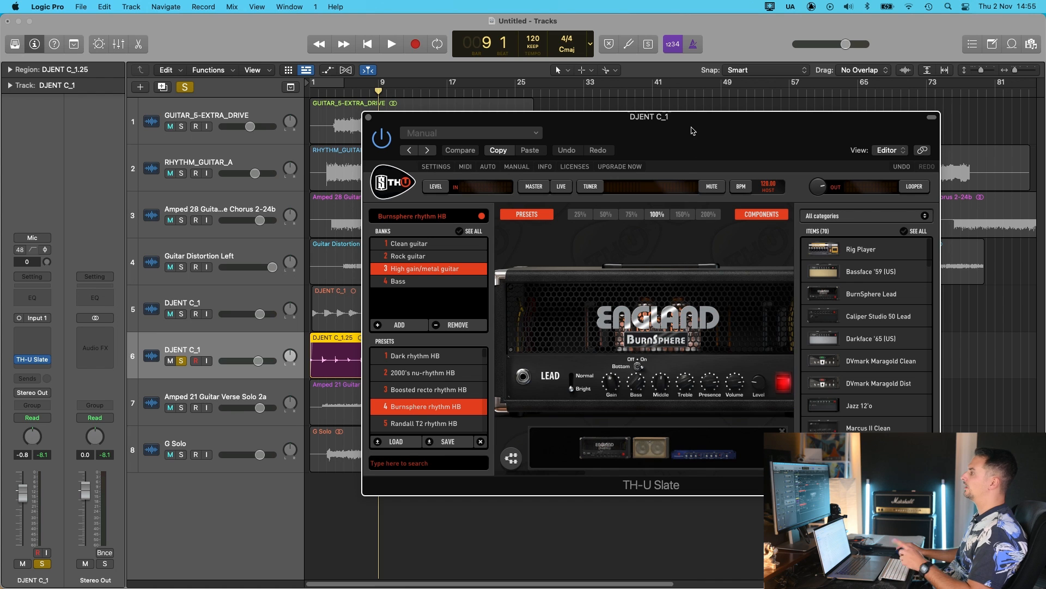
pyautogui.moveTo(691, 128); pyautogui.dragTo(692, 127)
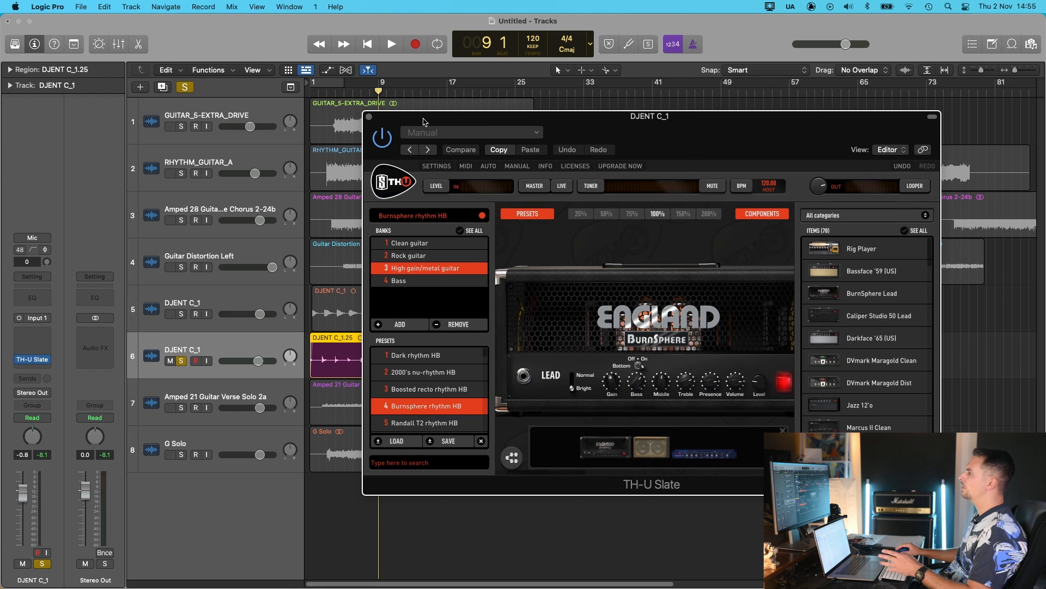
pyautogui.click(370, 120)
# Insert Infinity EQ after TH-U Slate on track 6 during playback, stop, and return the playhead to bar 14.
pyautogui.press('space')
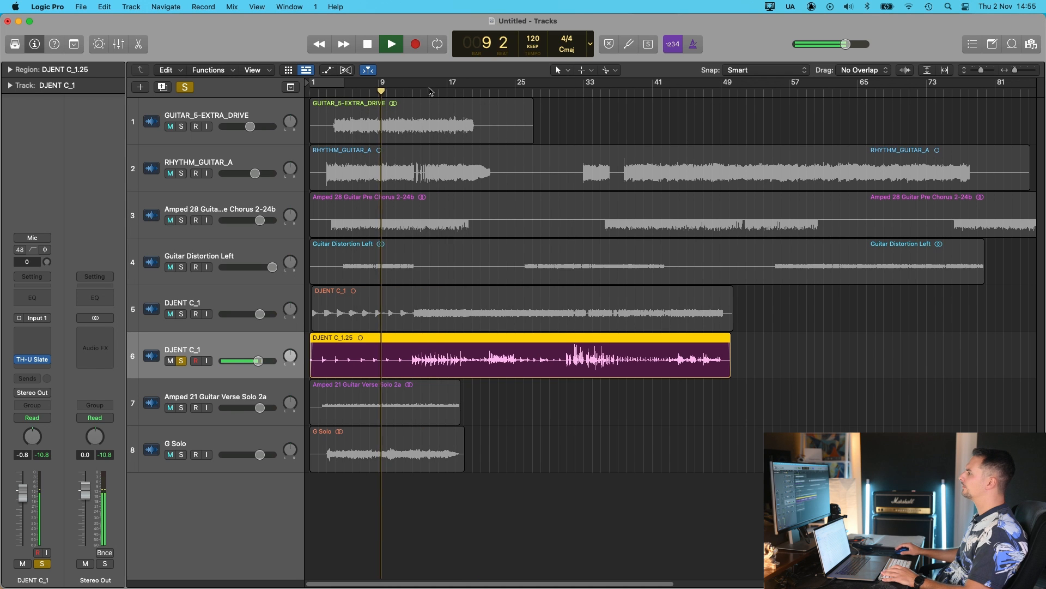
pyautogui.click(33, 367)
pyautogui.moveTo(73, 399)
pyautogui.click(106, 394)
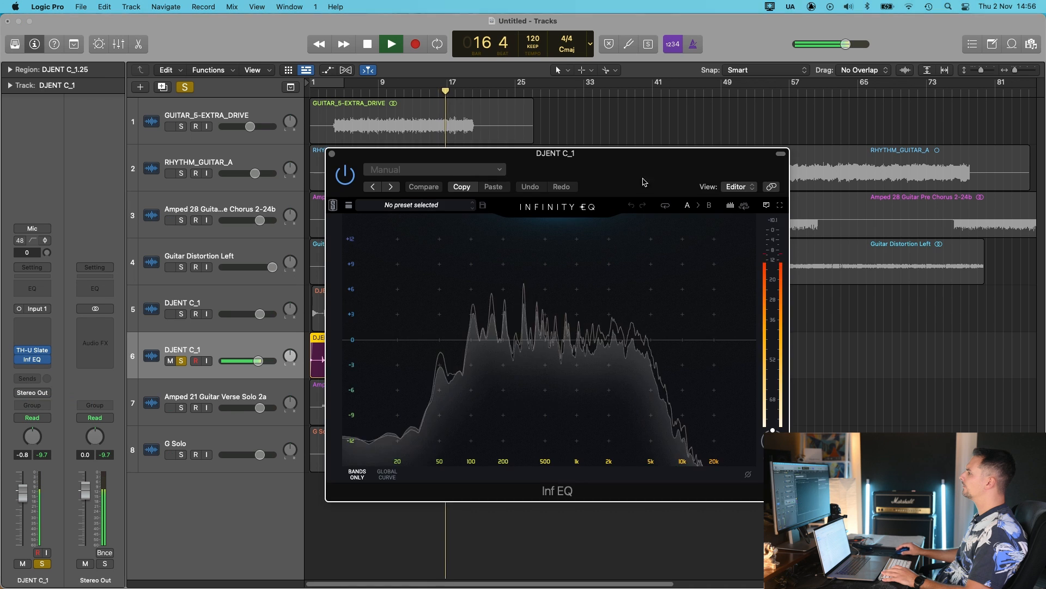
pyautogui.moveTo(749, 198); pyautogui.dragTo(792, 196)
pyautogui.click(368, 45)
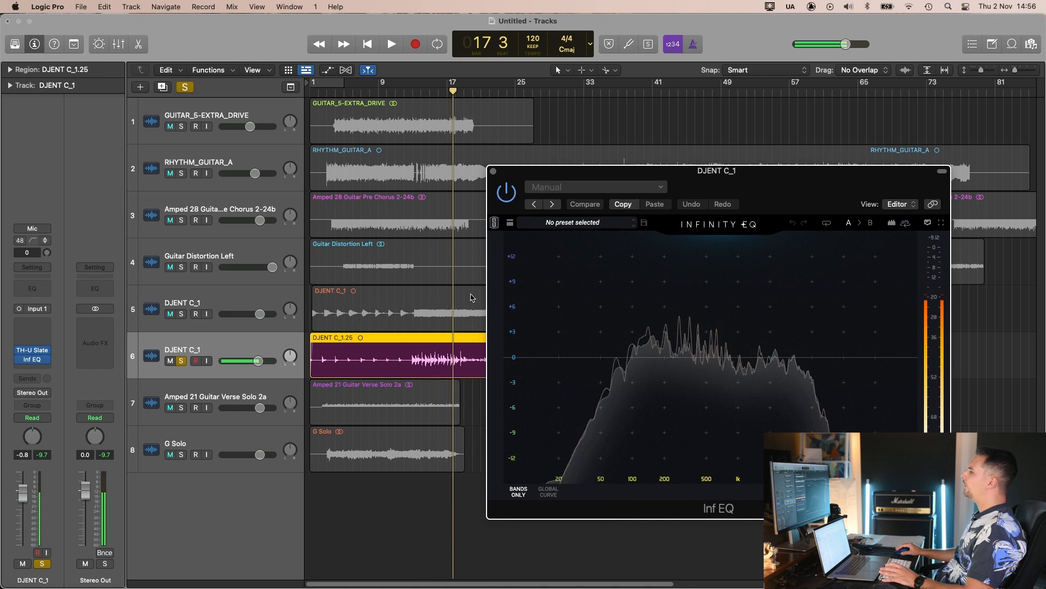
pyautogui.click(422, 93)
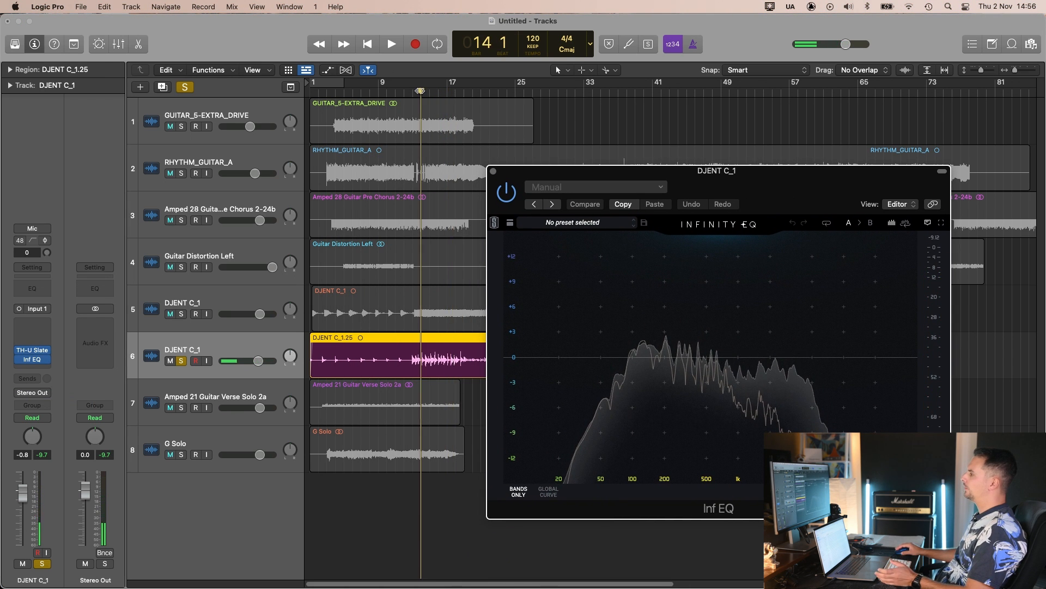
# Add a bell band at about 3.07 kHz with a 2.79 dB cut while listening, and stop playback.
pyautogui.click(789, 341)
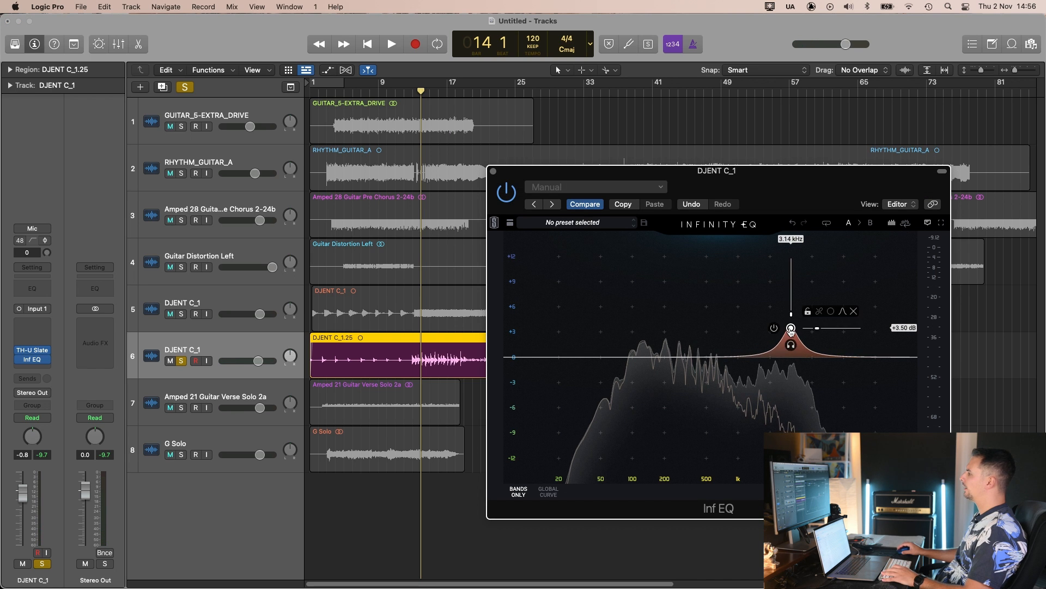
pyautogui.press('space')
pyautogui.moveTo(791, 330); pyautogui.dragTo(790, 381)
pyautogui.press('space')
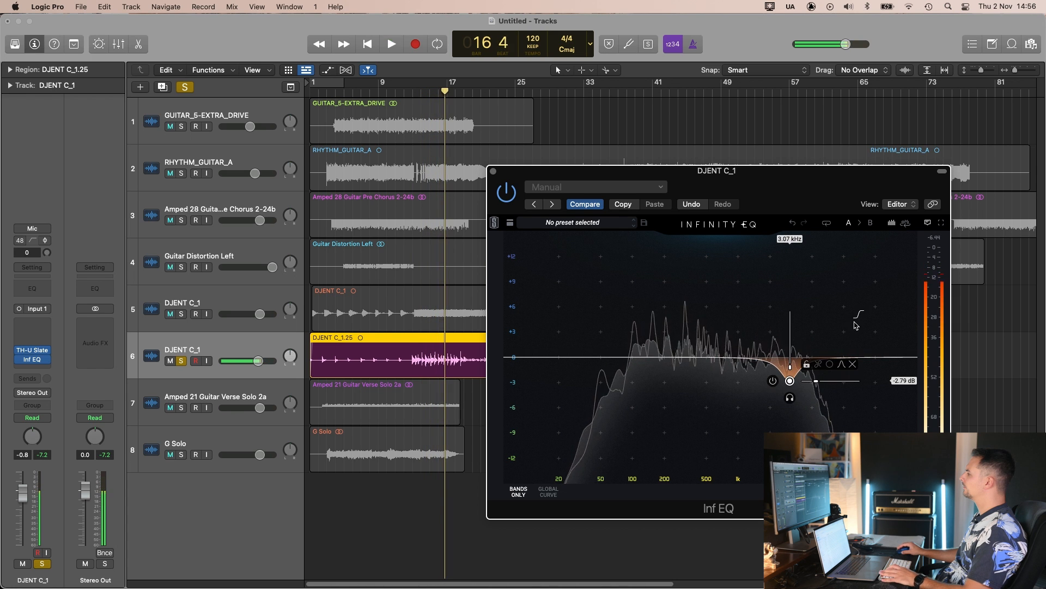
# Try a high-shelf boost of 6.55 dB at 2.72 kHz during playback, and remove the band.
pyautogui.click(855, 325)
pyautogui.moveTo(855, 326); pyautogui.dragTo(793, 292)
pyautogui.press('space')
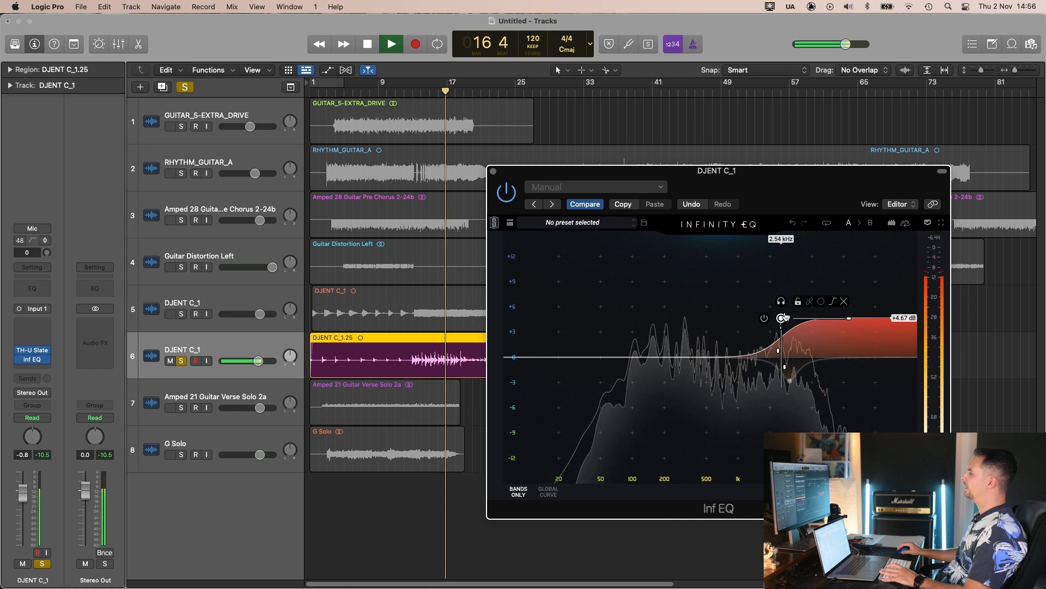
pyautogui.press('space')
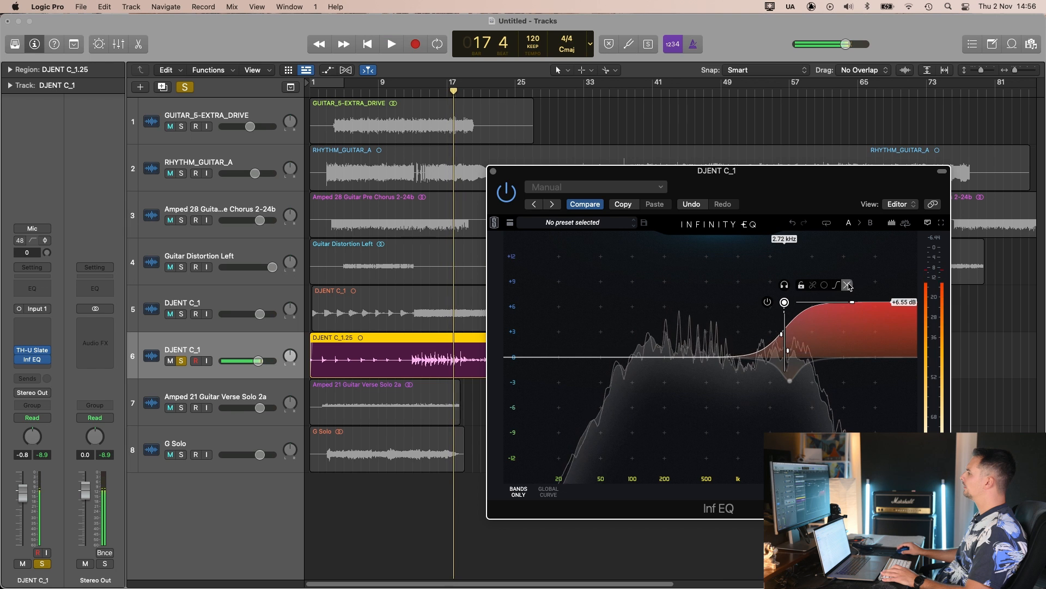
pyautogui.click(847, 285)
# Add a wide 3.83 dB bell boost at 13.1 kHz, play the track with it, and stop.
pyautogui.click(770, 304)
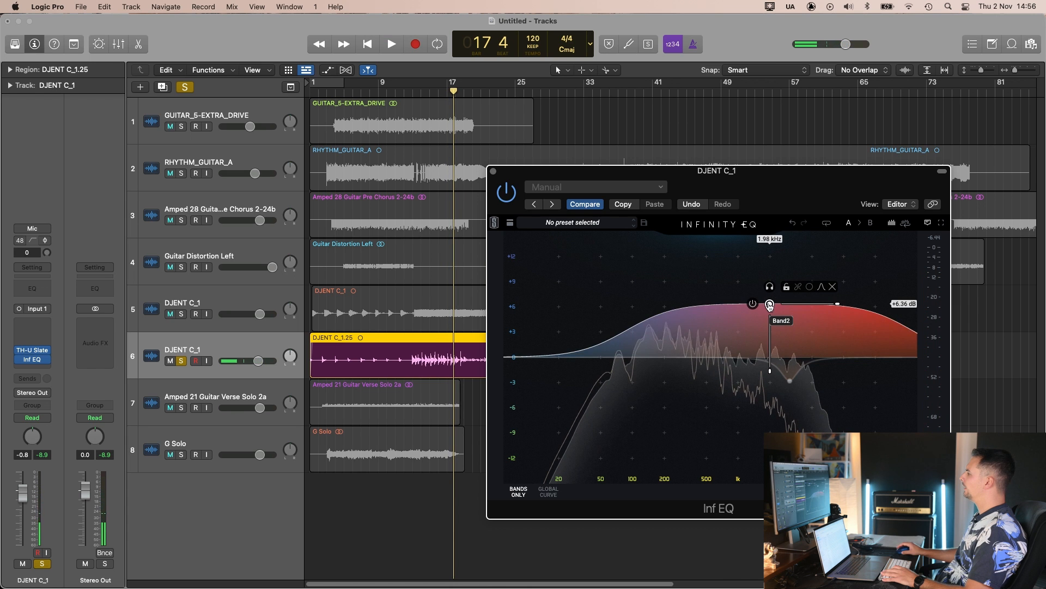
pyautogui.moveTo(769, 304); pyautogui.dragTo(857, 326)
pyautogui.press('space')
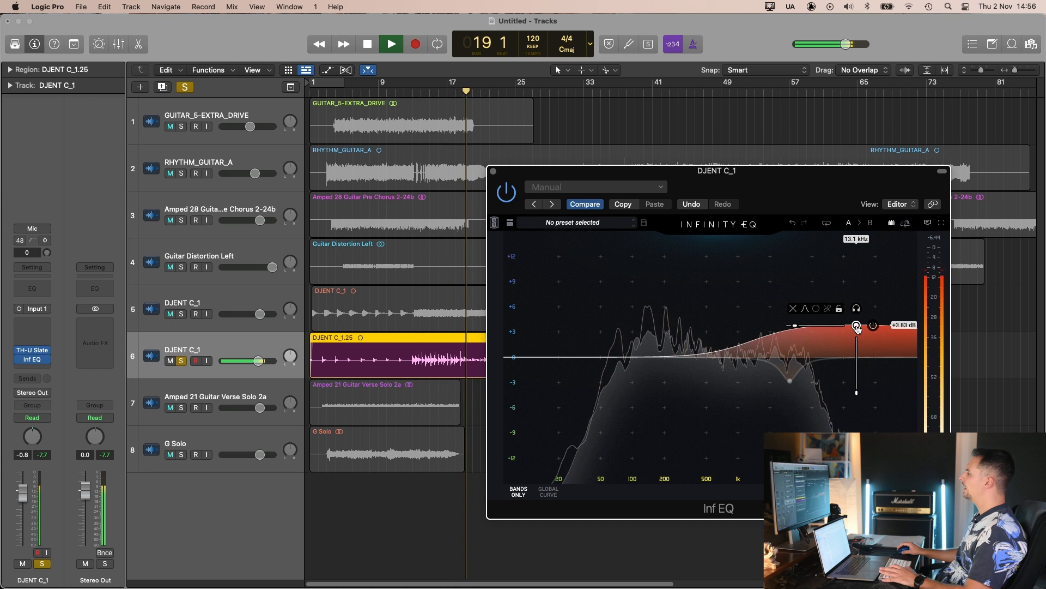
pyautogui.press('space')
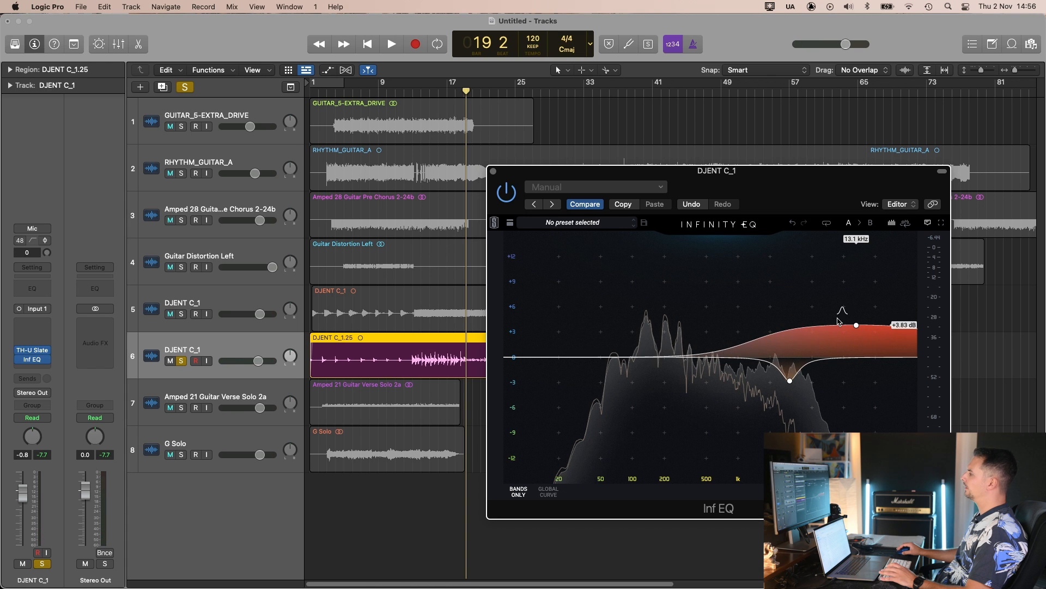
# Try an extra high shelf at 19.8 kHz with a 7.01 dB boost, and remove the band.
pyautogui.click(877, 300)
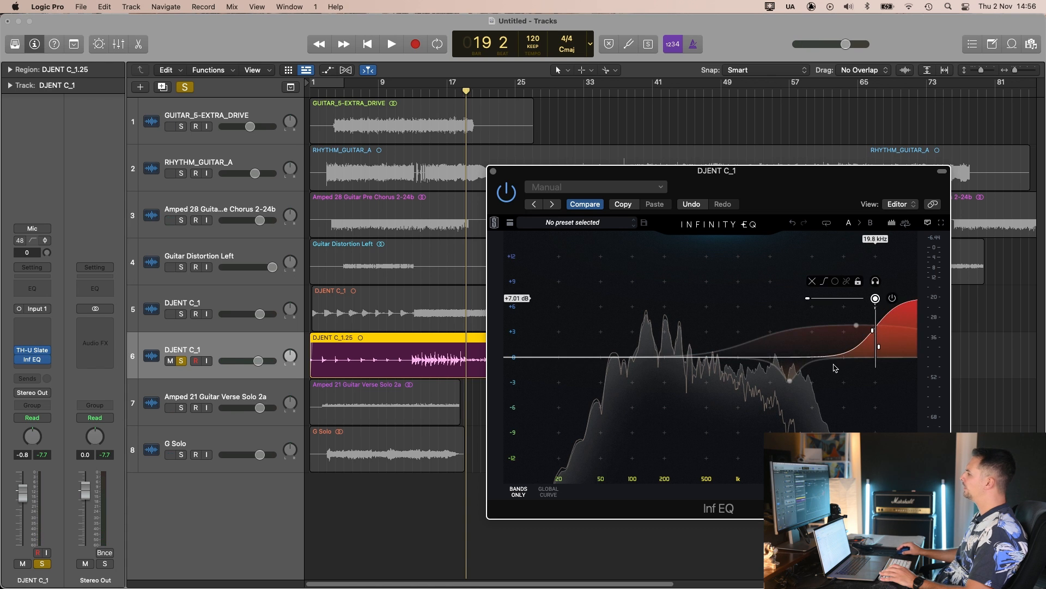
pyautogui.moveTo(876, 298); pyautogui.dragTo(856, 326)
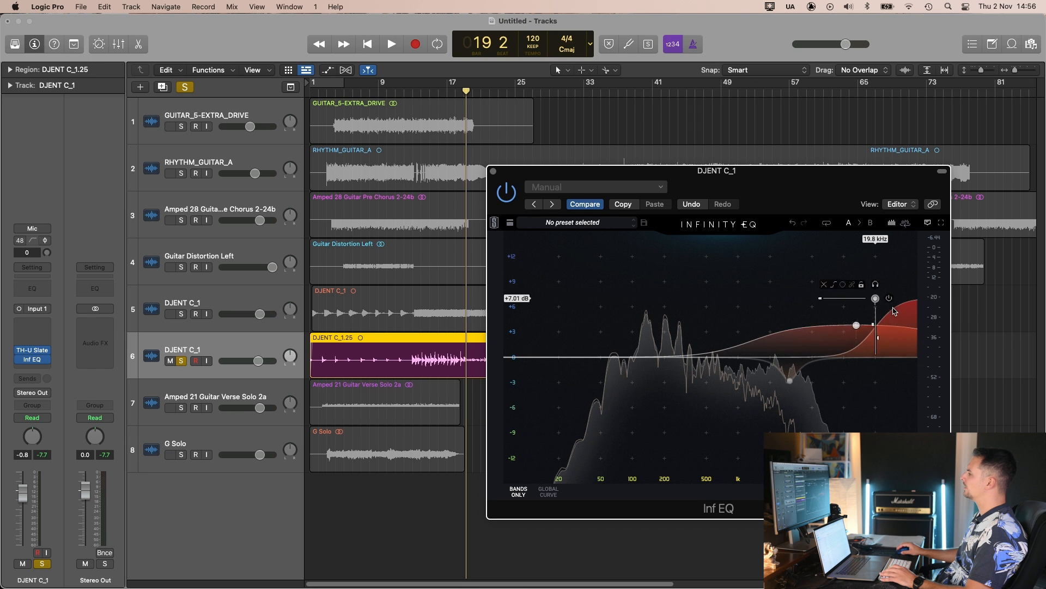
pyautogui.click(813, 281)
# Raise the treble boost to 4.41 dB during playback, and sweep the cutting bell to 4.08 kHz with a 3.76 dB cut.
pyautogui.press('space')
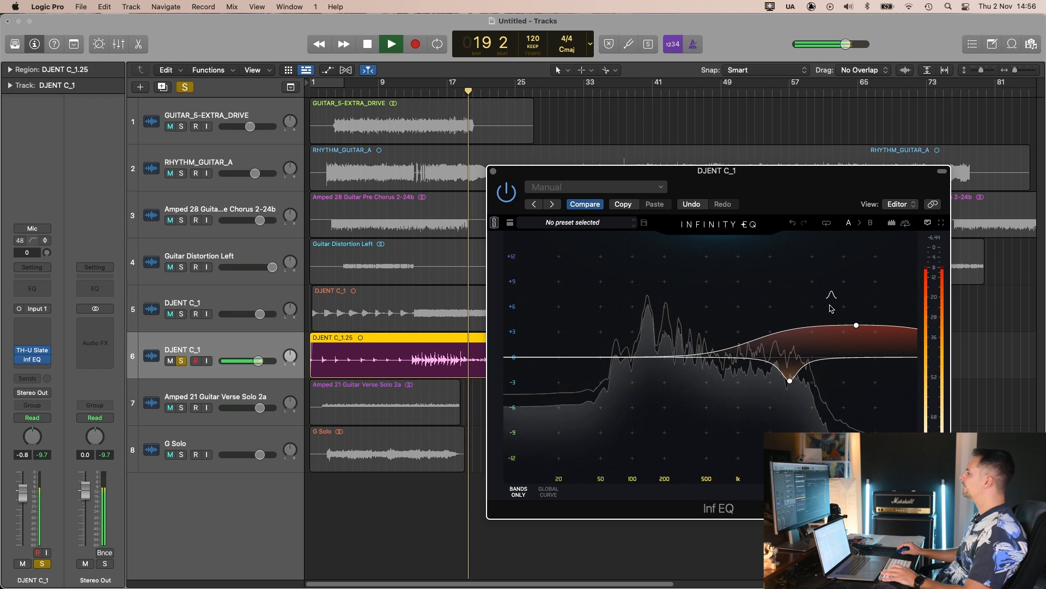
pyautogui.click(424, 90)
pyautogui.click(353, 90)
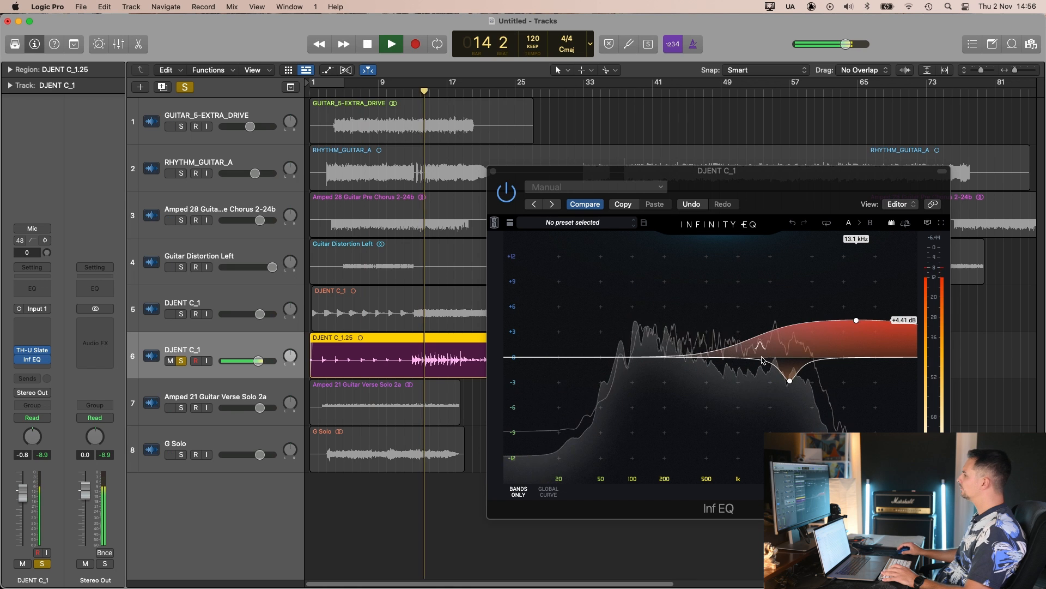
pyautogui.moveTo(790, 381); pyautogui.dragTo(803, 294)
pyautogui.press('space')
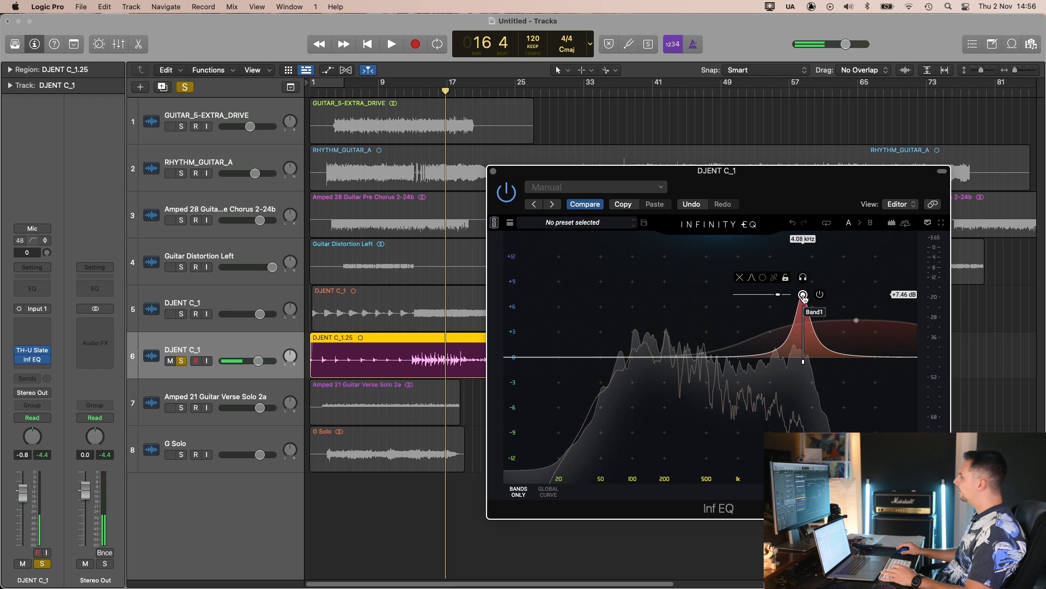
pyautogui.moveTo(804, 297); pyautogui.dragTo(803, 313)
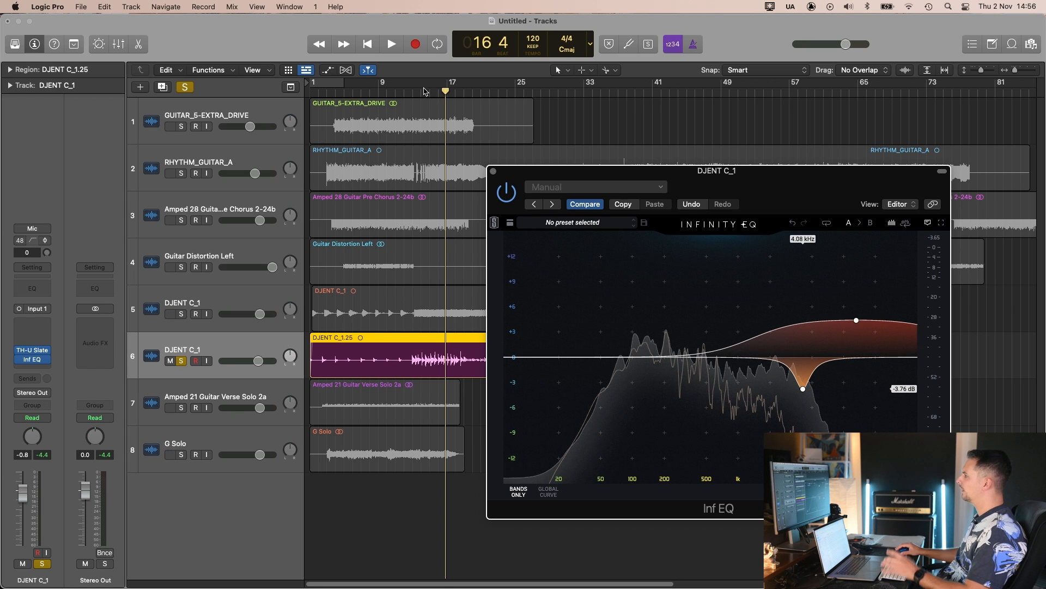
# Raise the treble bell to 6.55 dB at 13.4 kHz during playback, and add a 4.22 dB low bell boost at 70.2 Hz.
pyautogui.press('space')
pyautogui.moveTo(857, 320); pyautogui.dragTo(857, 302)
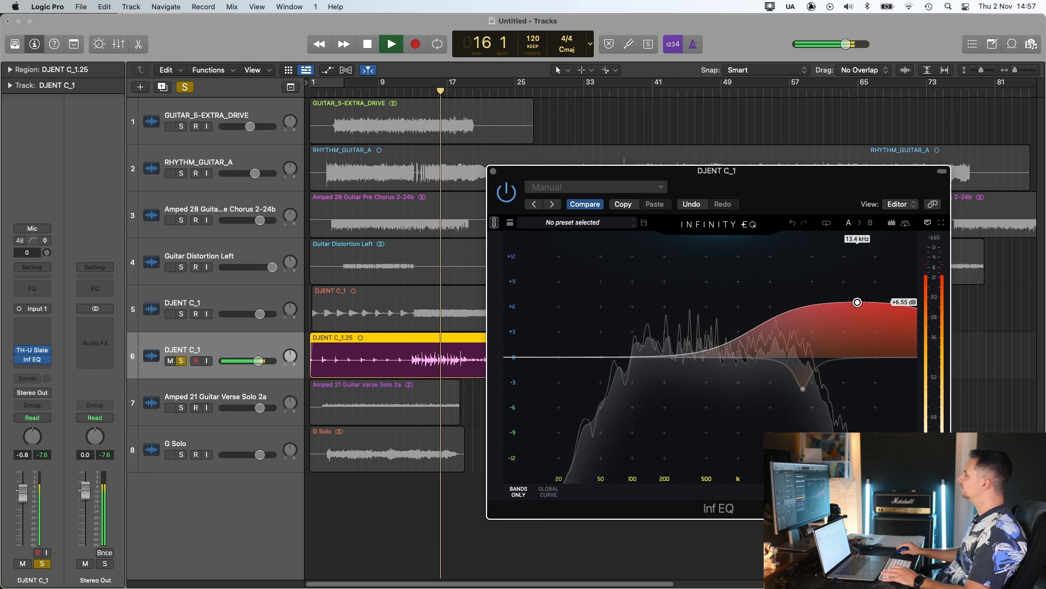
pyautogui.doubleClick(636, 311)
pyautogui.moveTo(635, 310); pyautogui.dragTo(622, 321)
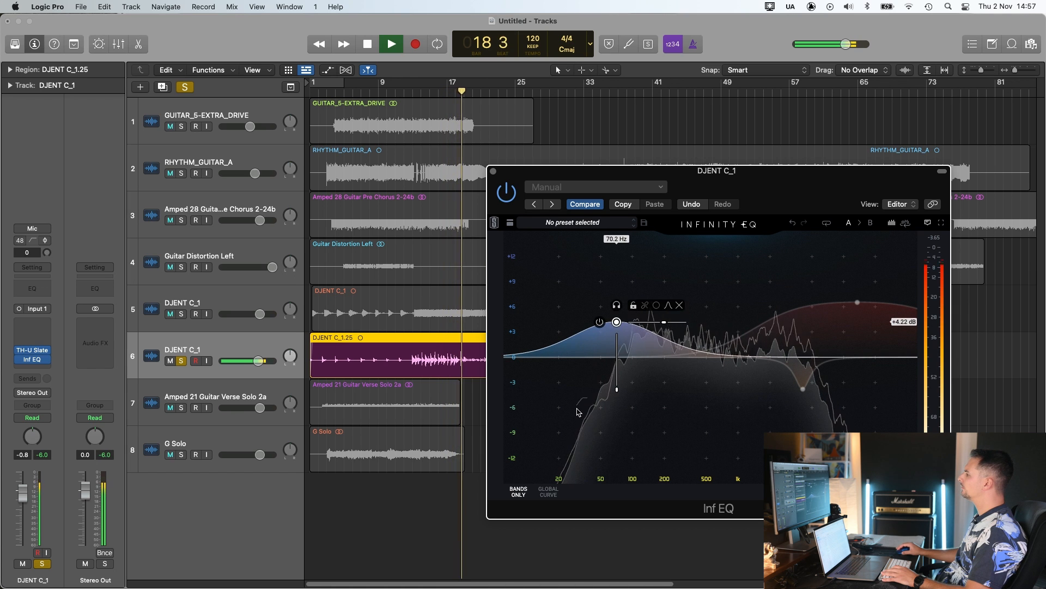
# Add a high-pass filter at 49.1 Hz, and replay the guitar from about bars 9 and 14.
pyautogui.doubleClick(550, 400)
pyautogui.moveTo(594, 426); pyautogui.dragTo(600, 422)
pyautogui.click(379, 93)
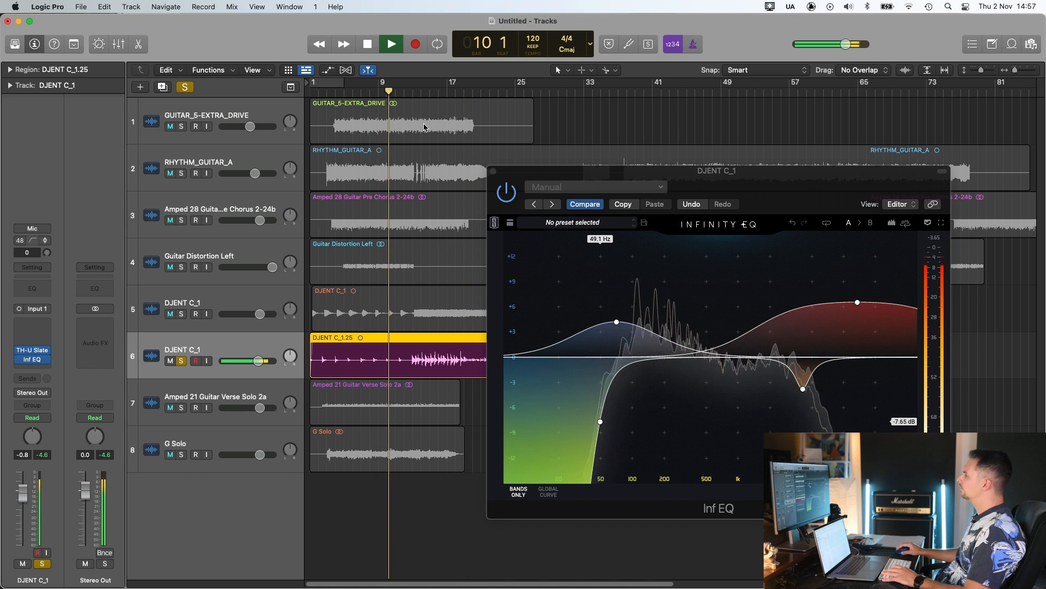
pyautogui.click(421, 93)
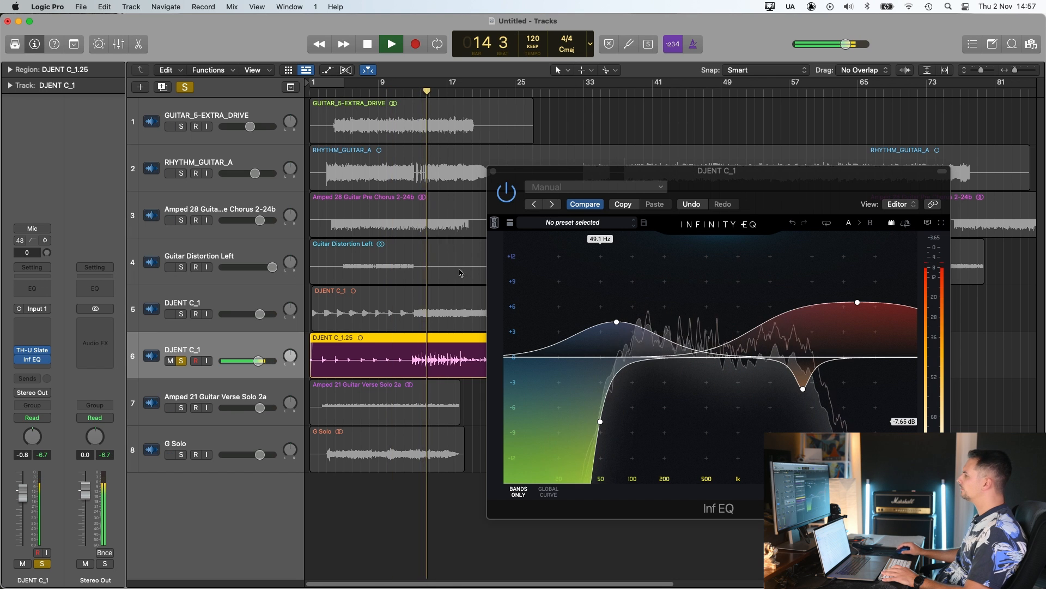
# Switch the 4.08 kHz cut off and on during playback, replaying from bar 13, to compare the sound with and without it.
pyautogui.click(803, 389)
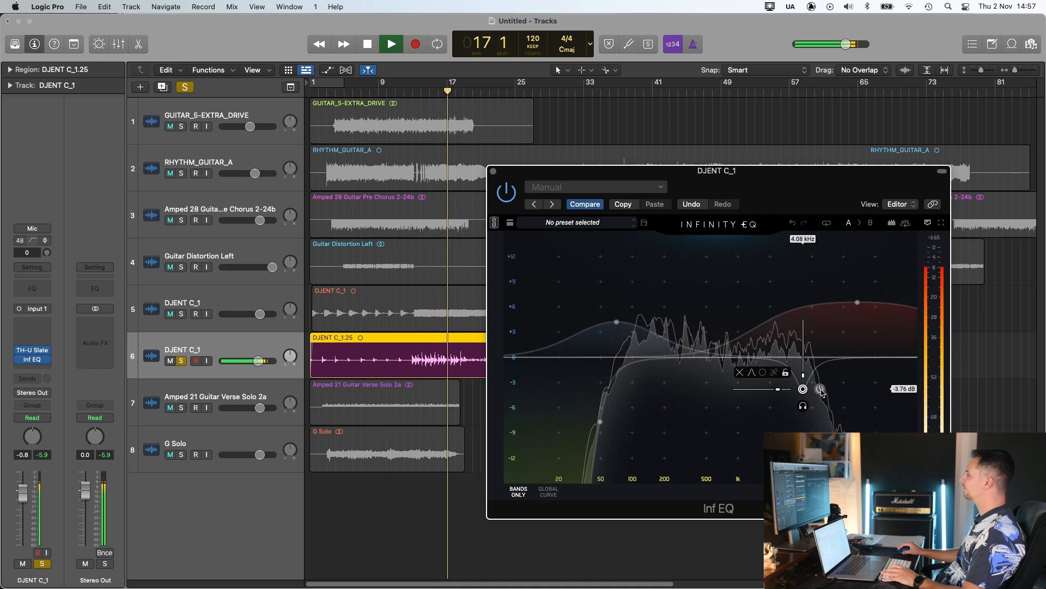
pyautogui.click(820, 389)
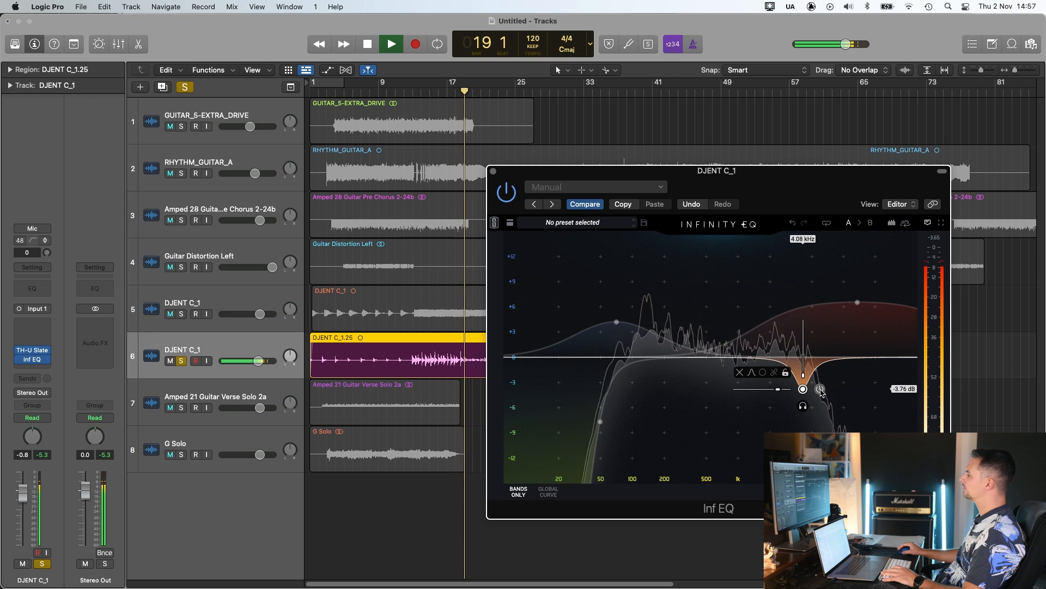
pyautogui.press('space')
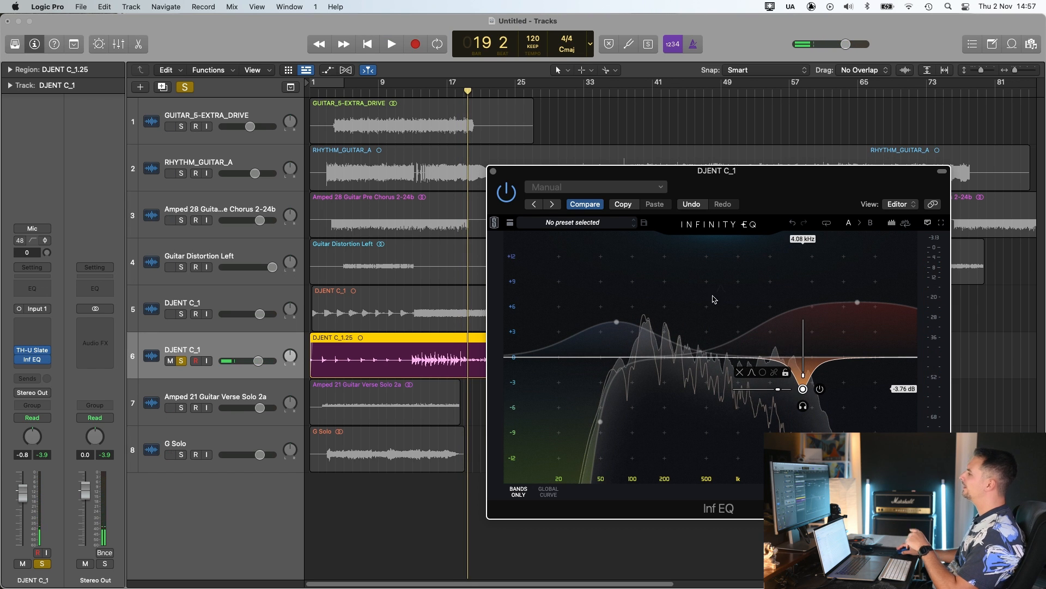
pyautogui.click(410, 90)
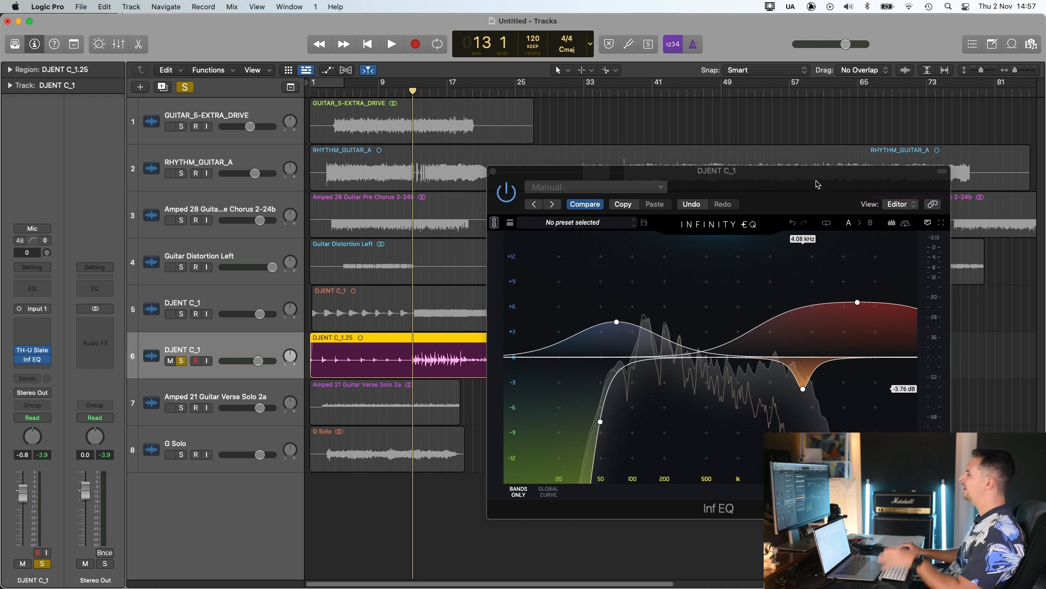
pyautogui.press('space')
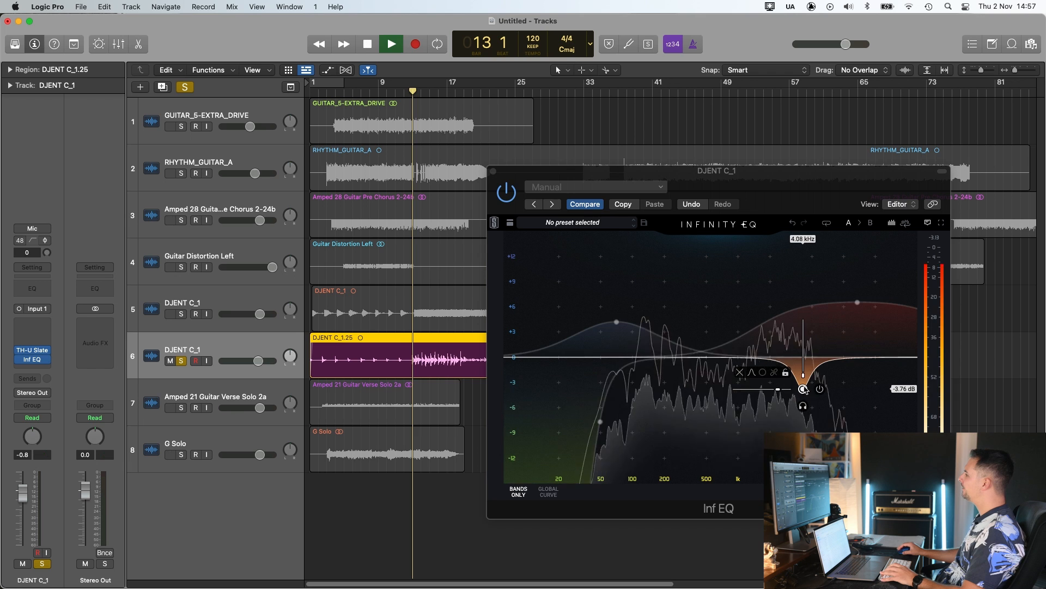
pyautogui.click(804, 389)
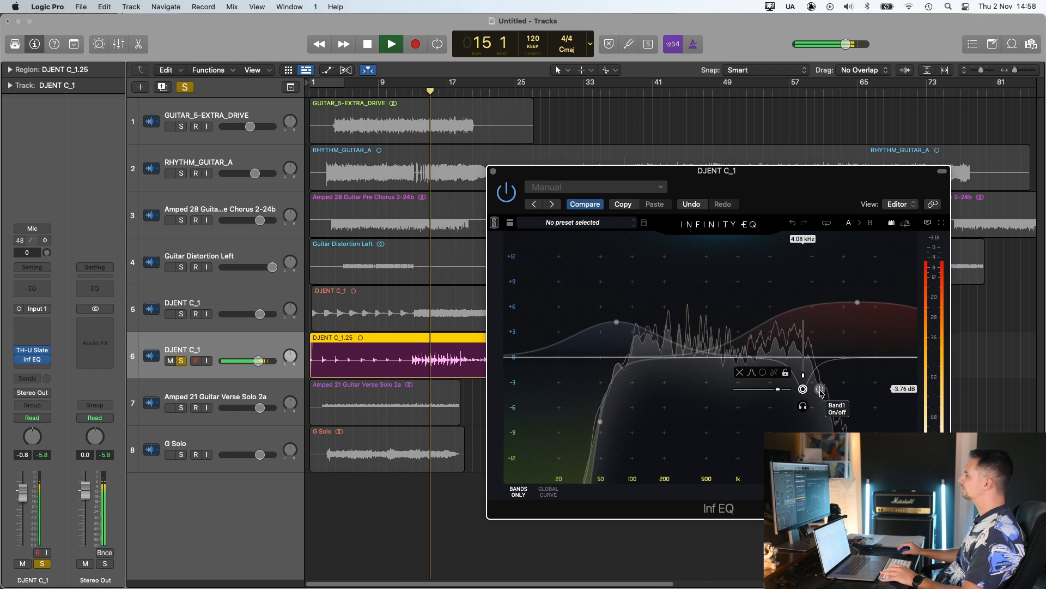
pyautogui.click(821, 390)
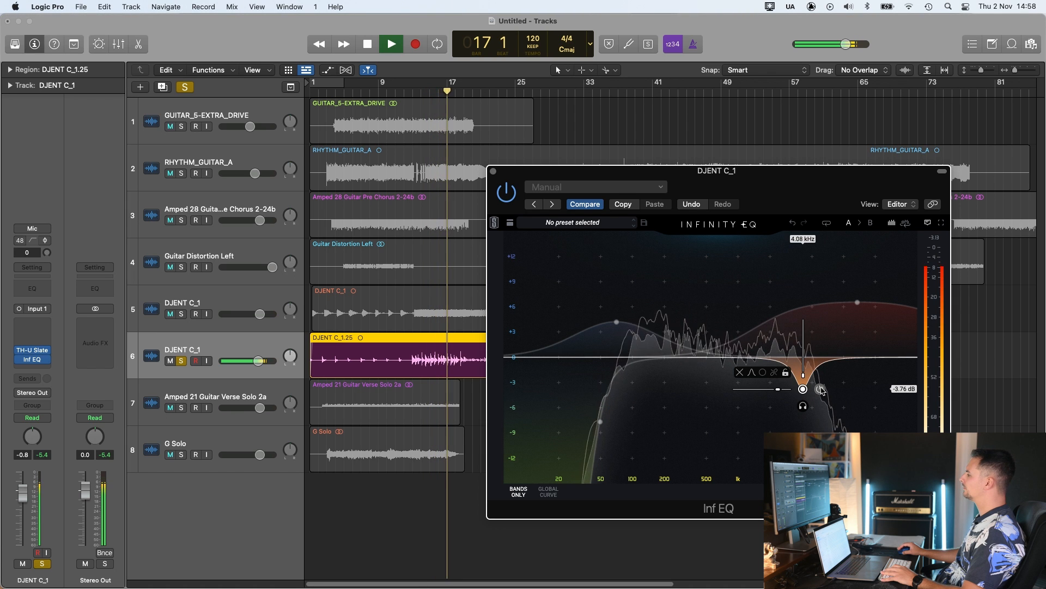
# Stop playback, close Infinity EQ, and insert Virtual Mix Rack after it on the soloed DJENT C_1 track.
pyautogui.press('space')
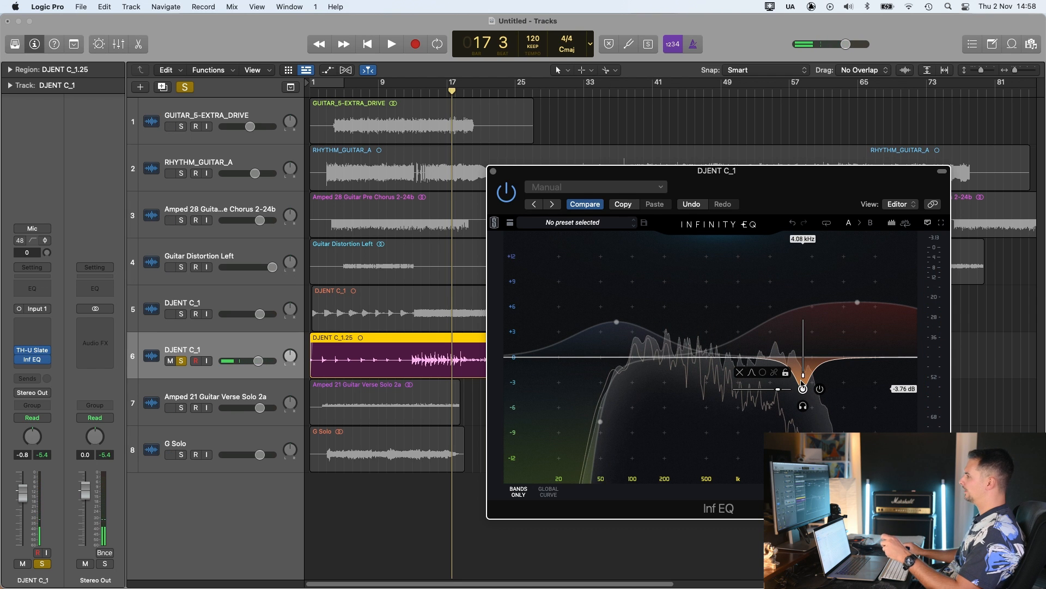
pyautogui.moveTo(616, 323)
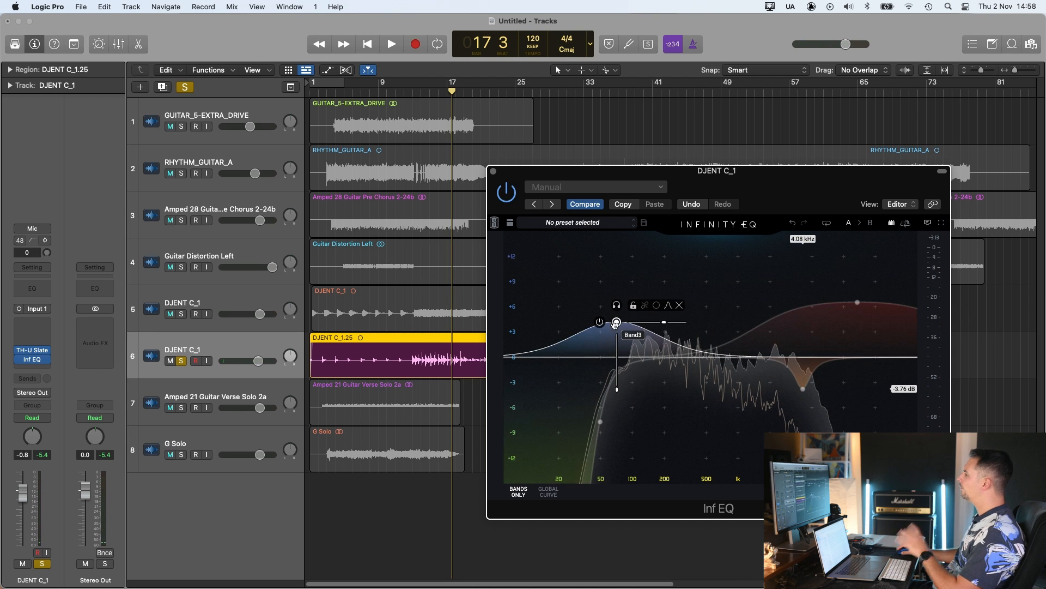
pyautogui.click(492, 171)
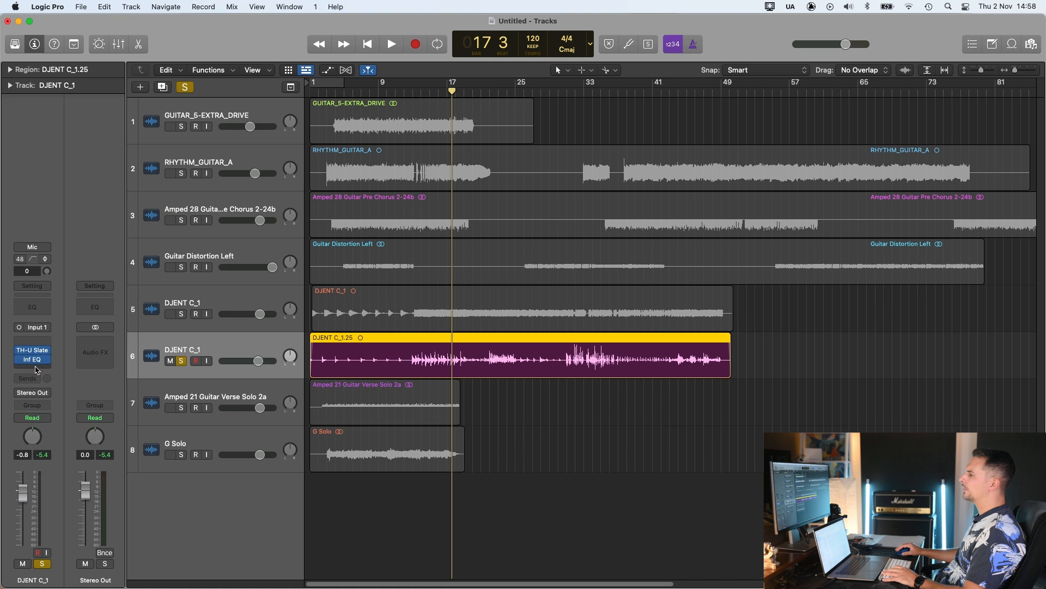
pyautogui.click(36, 371)
pyautogui.click(80, 421)
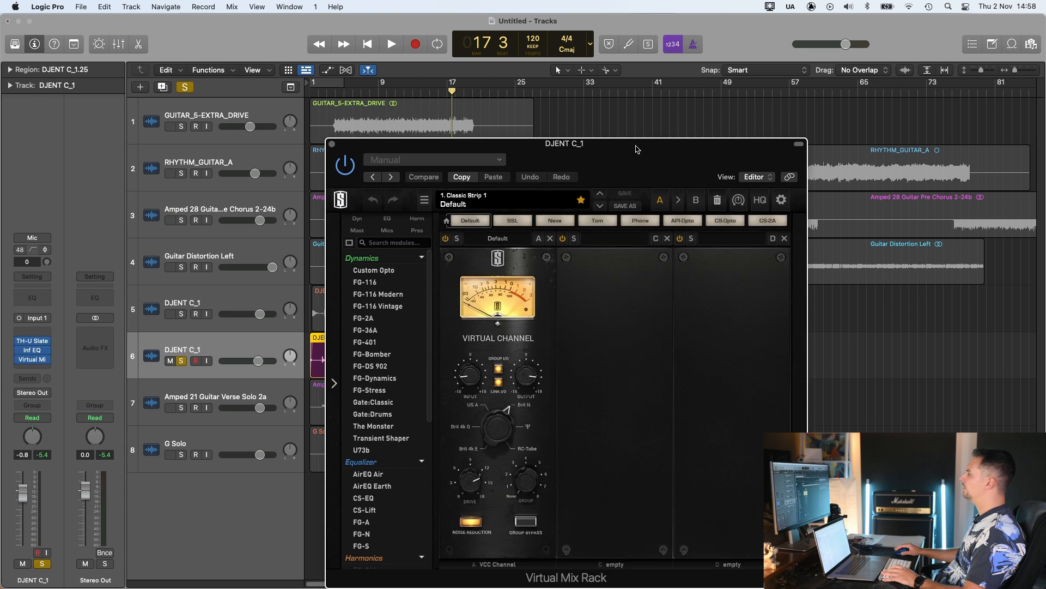
pyautogui.moveTo(637, 149); pyautogui.dragTo(817, 90)
# Replace the rack's default Virtual Channel module with two CS-EQ equalizers side by side.
pyautogui.click(729, 180)
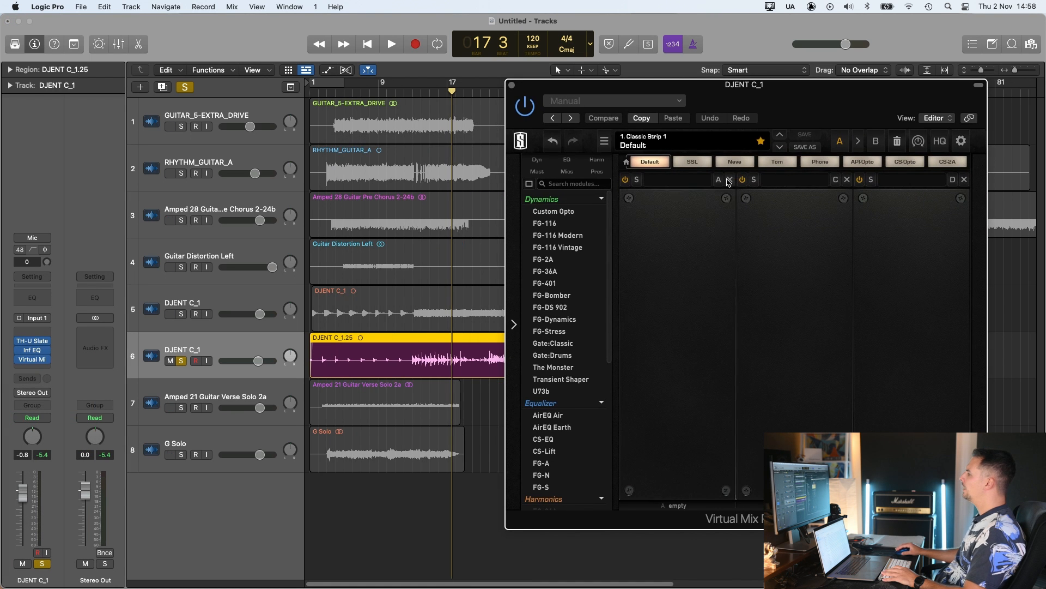
pyautogui.click(565, 439)
pyautogui.click(556, 441)
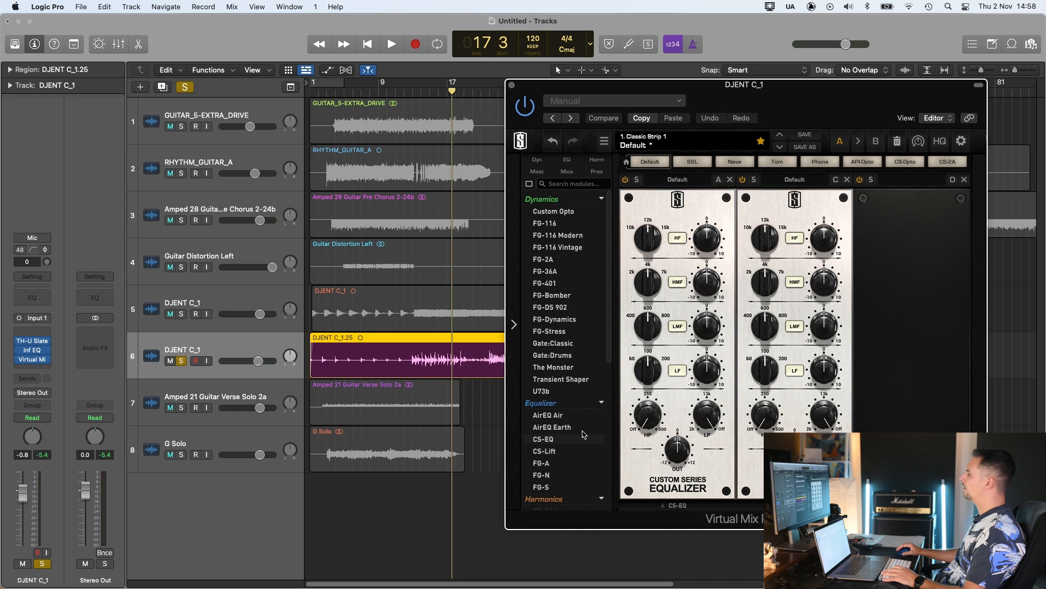
pyautogui.moveTo(816, 105); pyautogui.dragTo(841, 103)
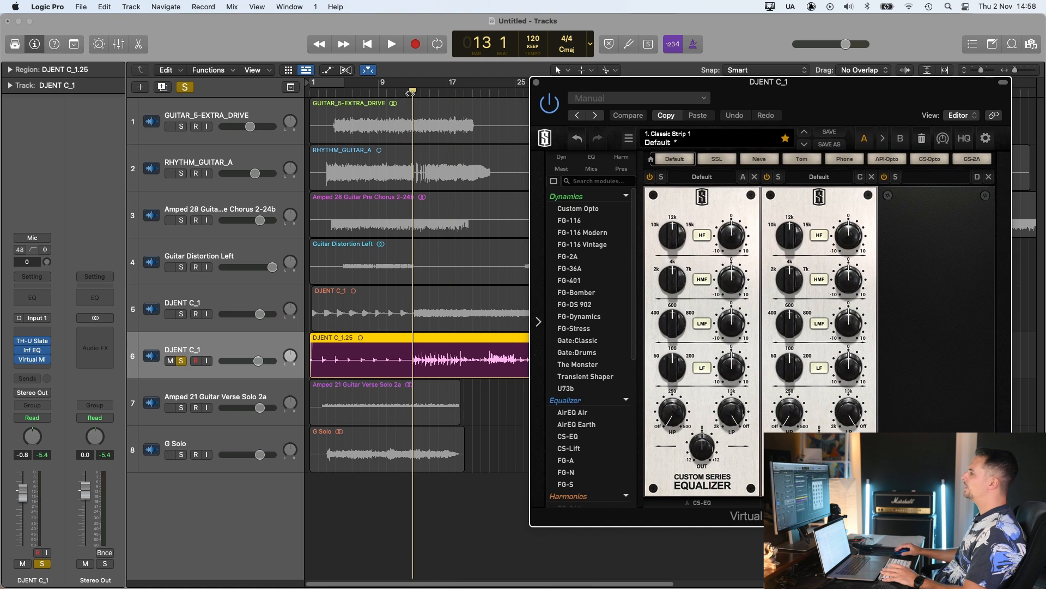
# Turn the CS-EQ low-mid frequency down toward 400 Hz and adjust both units' low-mid gains, replaying from bar 14.
pyautogui.moveTo(675, 315); pyautogui.dragTo(644, 368)
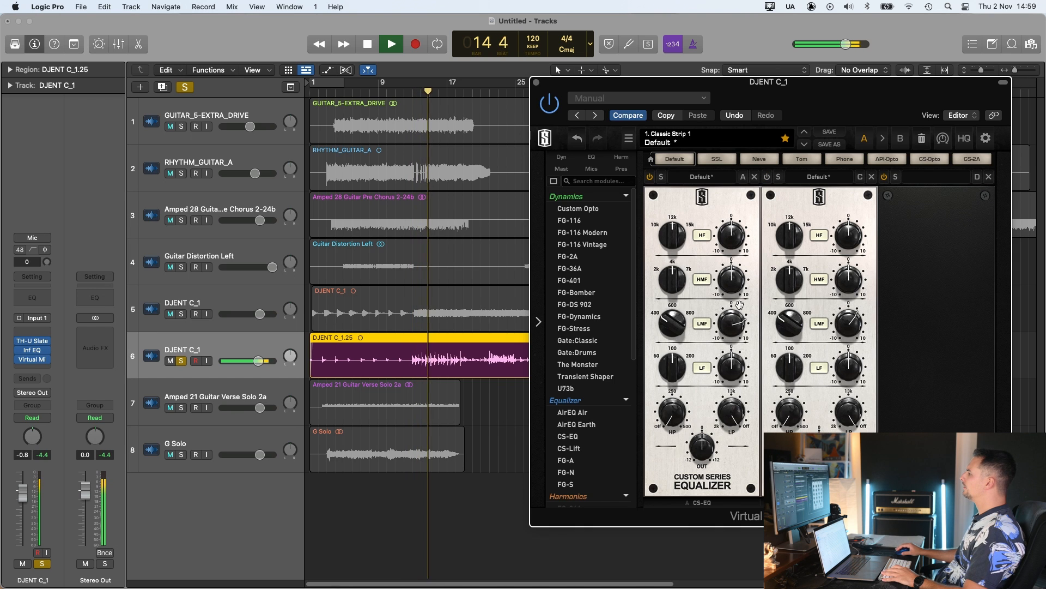
pyautogui.moveTo(739, 337); pyautogui.dragTo(739, 310)
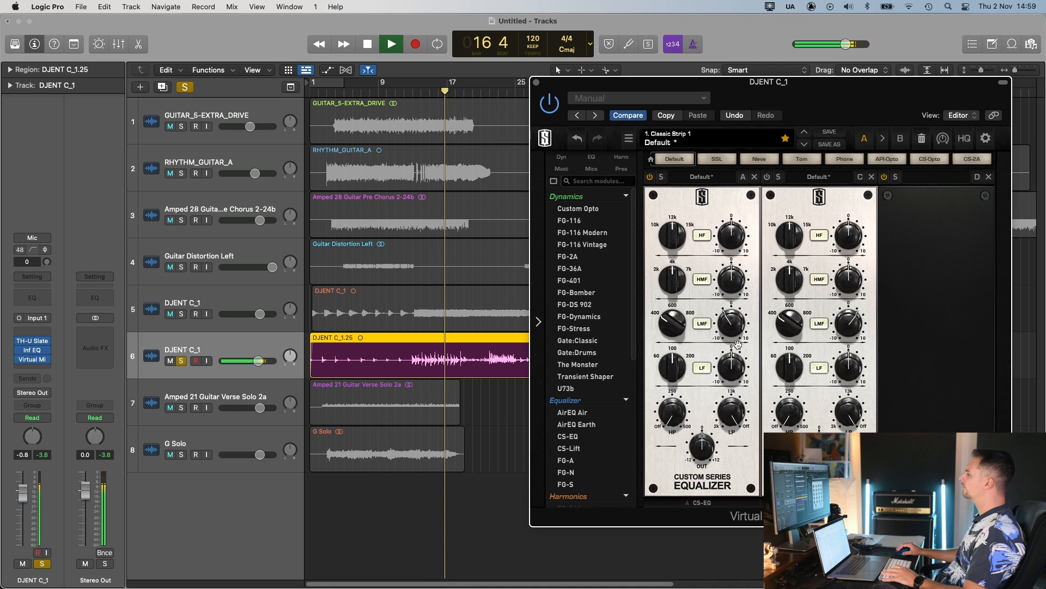
pyautogui.press('space')
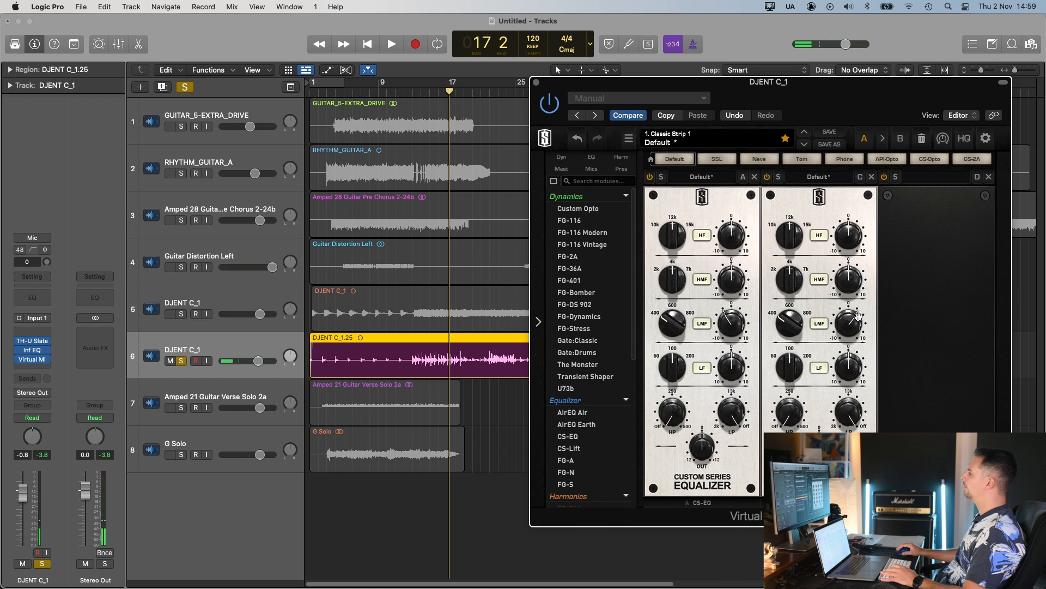
pyautogui.click(428, 91)
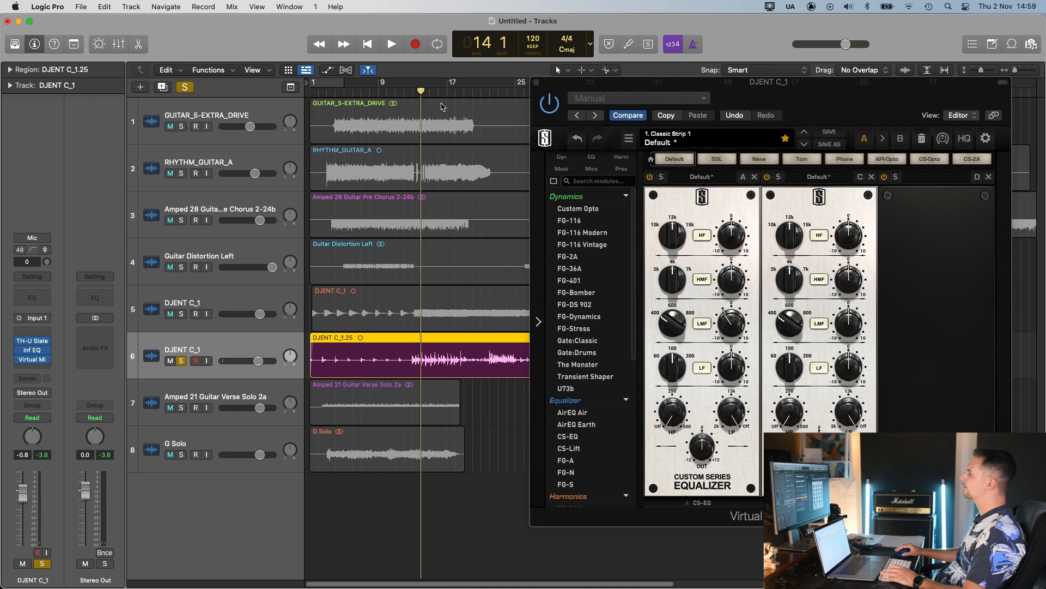
pyautogui.press('space')
pyautogui.moveTo(852, 324); pyautogui.dragTo(853, 321)
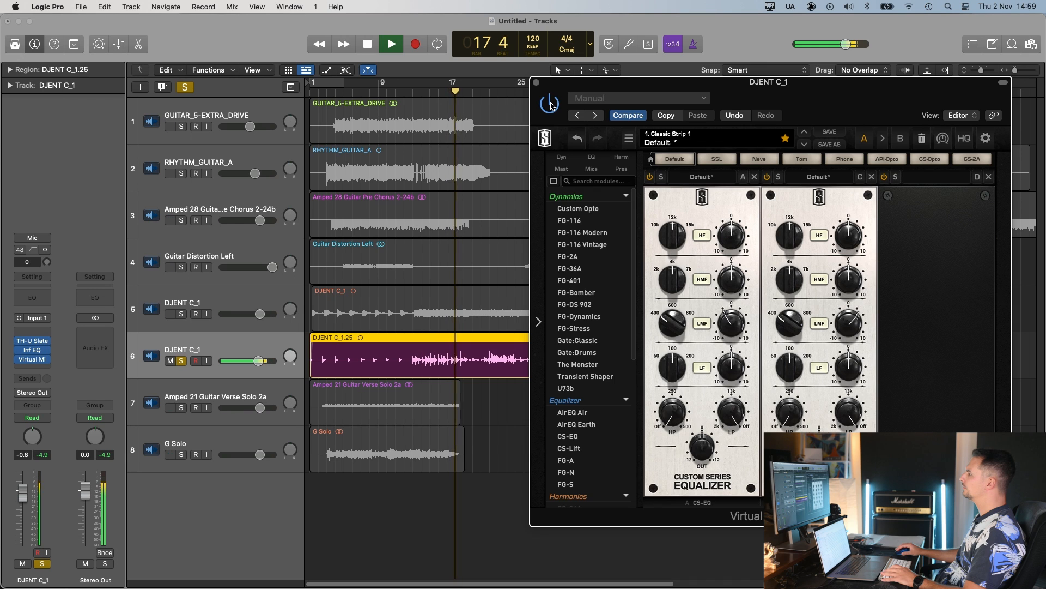
# Fine-tune the first CS-EQ's low-mid gain, compare with the rack bypassed, and raise the second CS-EQ's LF gain during playback.
pyautogui.moveTo(733, 322); pyautogui.dragTo(737, 323)
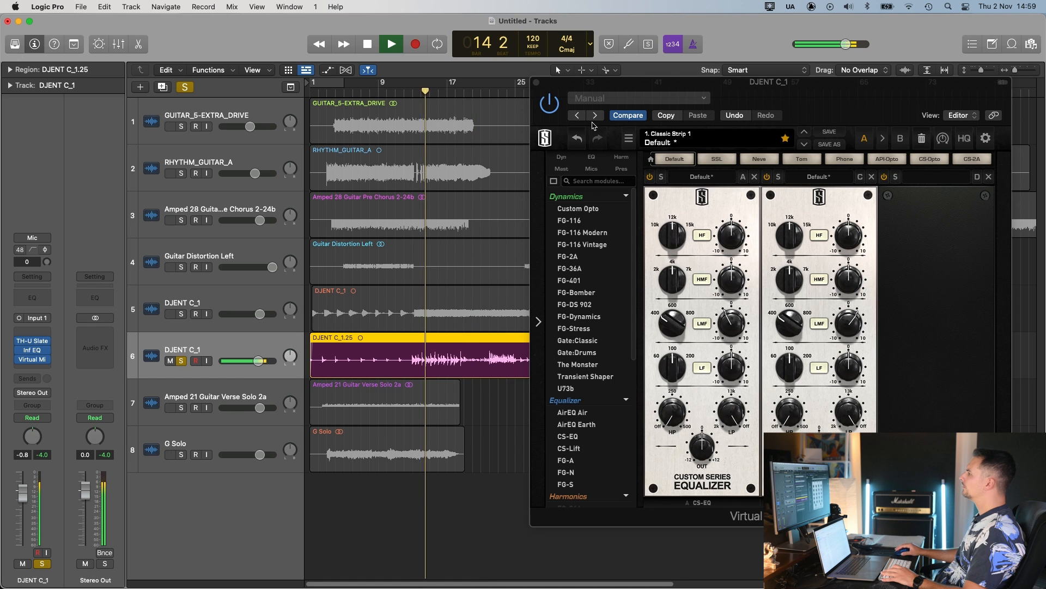
pyautogui.click(556, 105)
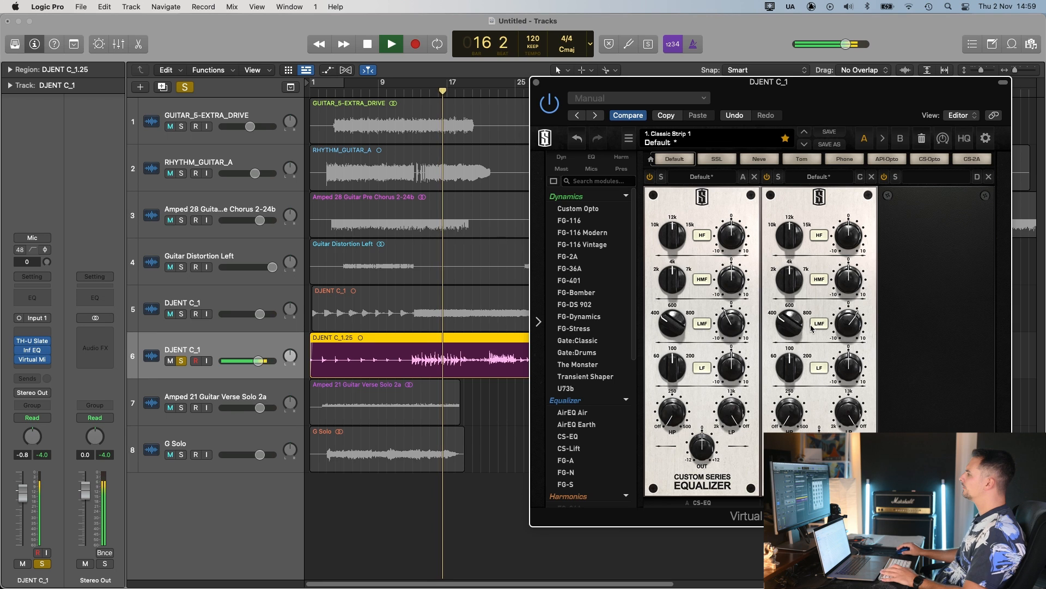
pyautogui.press('space')
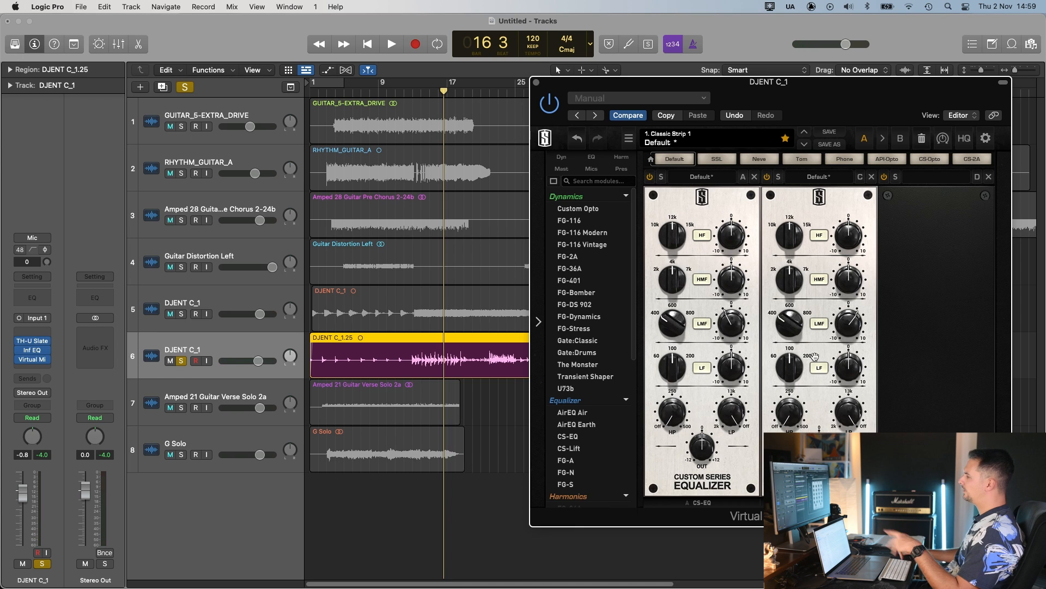
pyautogui.press('space')
pyautogui.moveTo(854, 373)
pyautogui.mouseDown()
pyautogui.moveTo(859, 339)
pyautogui.moveTo(857, 358)
pyautogui.mouseUp()
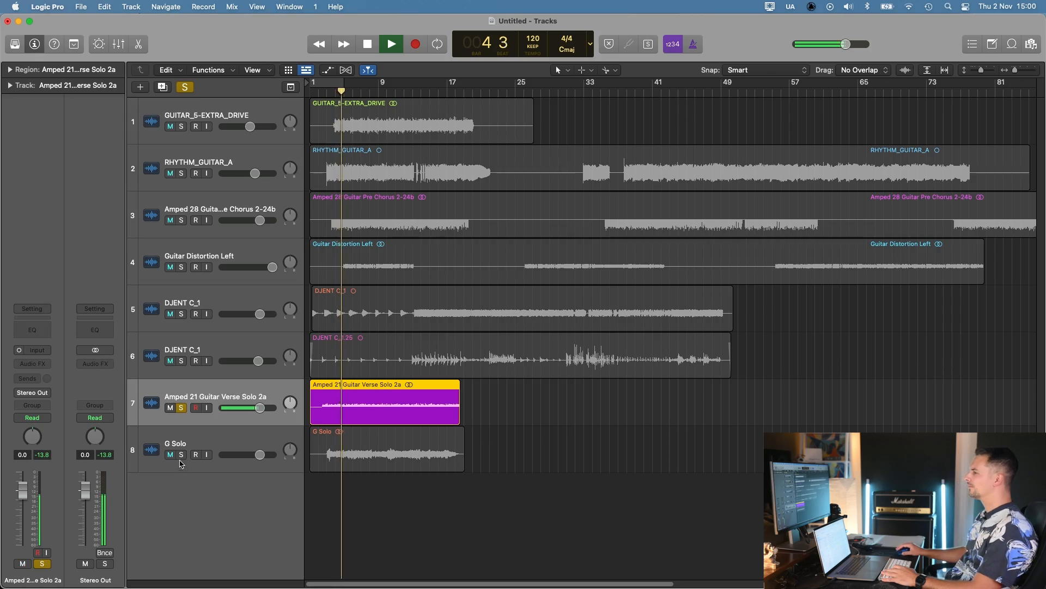
# Audition G Solo, solo Amped 21 Guitar Verse Solo 2a, and add a narrow 4.54 dB bell cut at 5.23 kHz in Infinity EQ.
pyautogui.click(182, 455)
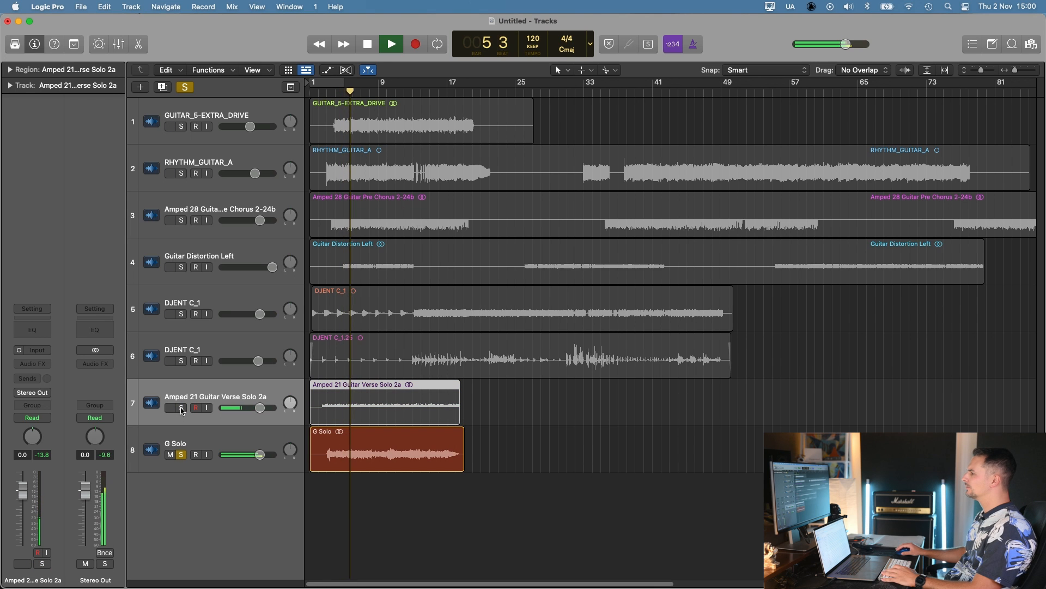
pyautogui.keyDown('alt'); pyautogui.click(182, 408); pyautogui.keyUp('alt')
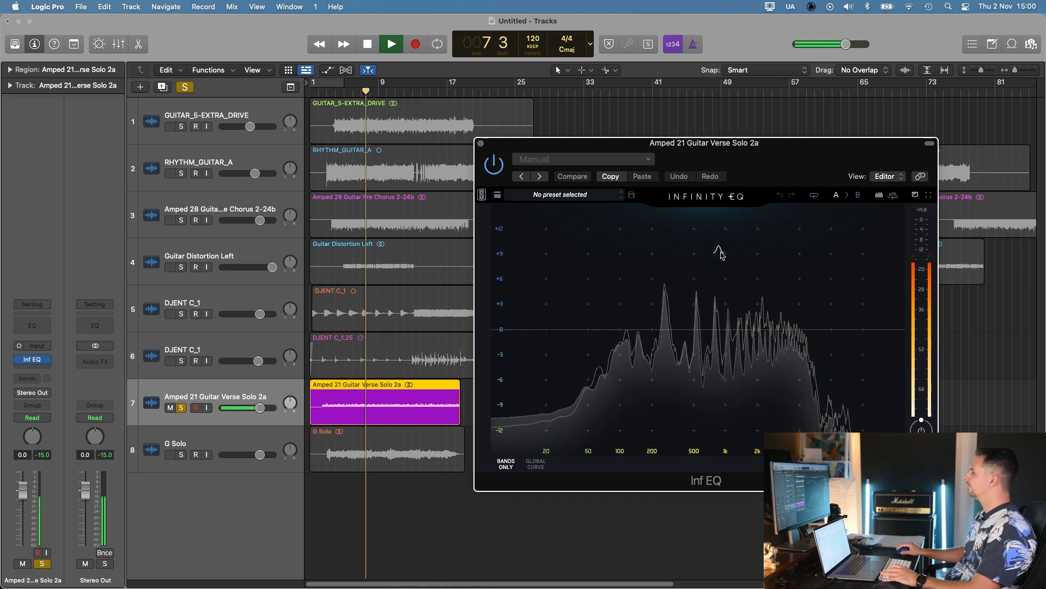
pyautogui.click(795, 274)
pyautogui.moveTo(794, 272); pyautogui.dragTo(802, 368)
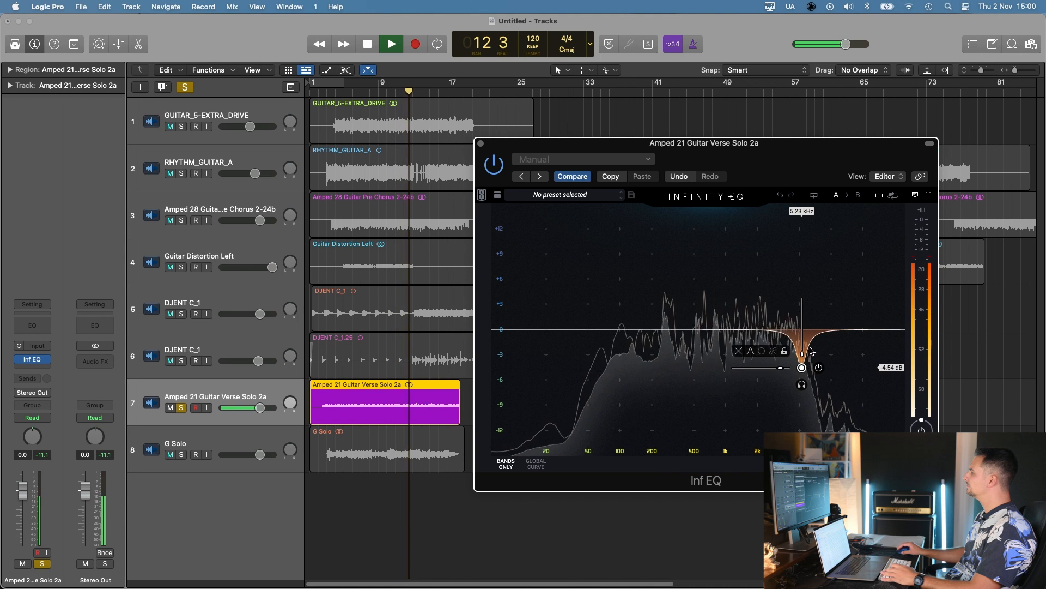
pyautogui.click(820, 369)
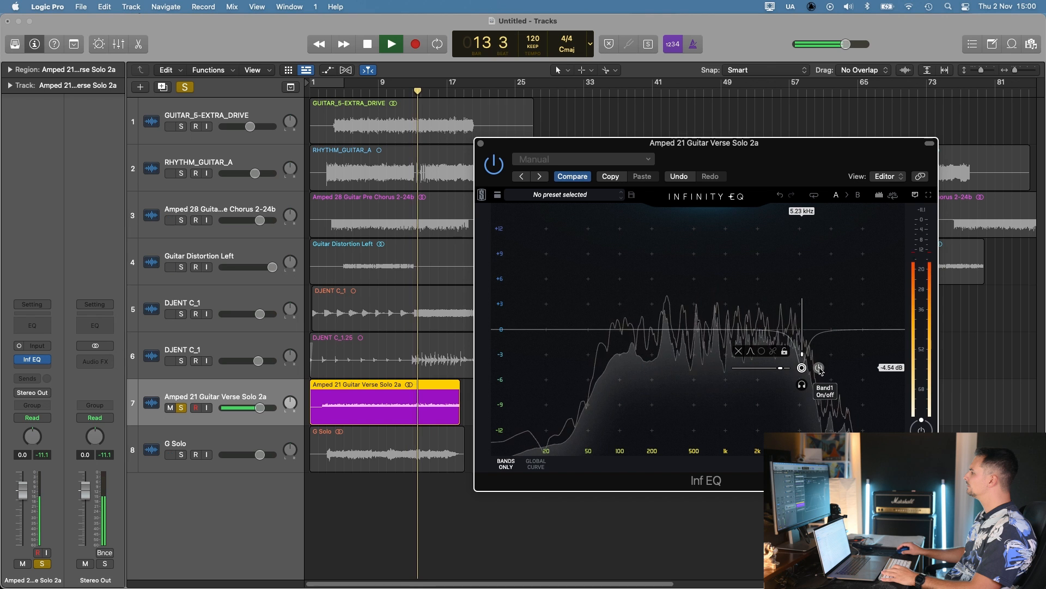
# Add a high-pass filter at about 150 Hz and a wide treble bell boost of about 3.7 dB near 7.7 kHz.
pyautogui.doubleClick(610, 353)
pyautogui.moveTo(610, 351); pyautogui.dragTo(639, 367)
pyautogui.doubleClick(793, 293)
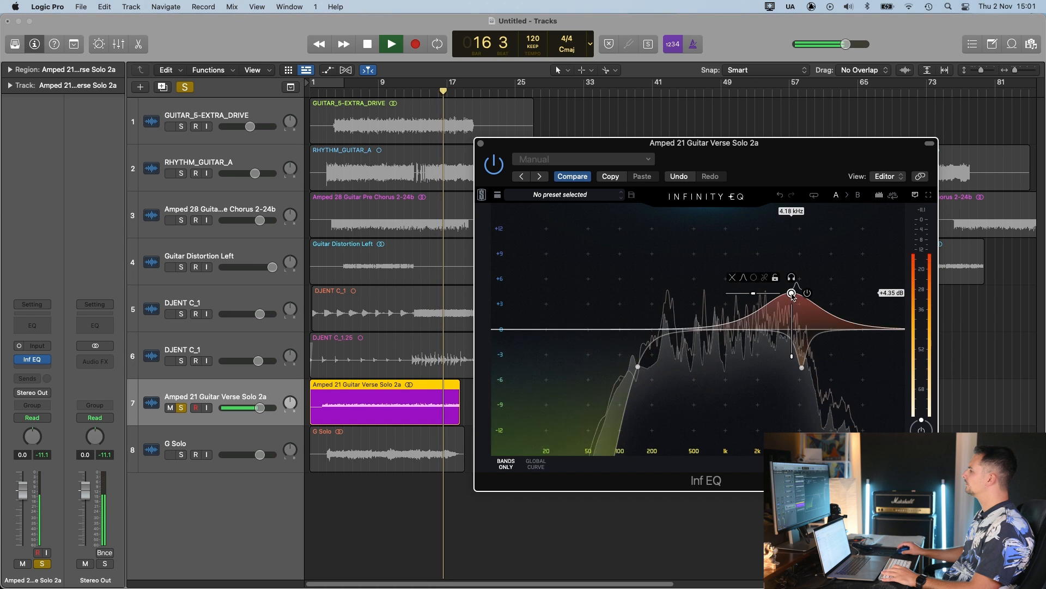
pyautogui.scroll(-3, 791, 296)
pyautogui.moveTo(791, 296); pyautogui.dragTo(793, 295)
pyautogui.moveTo(818, 299); pyautogui.dragTo(820, 298)
pyautogui.scroll(1, 820, 299)
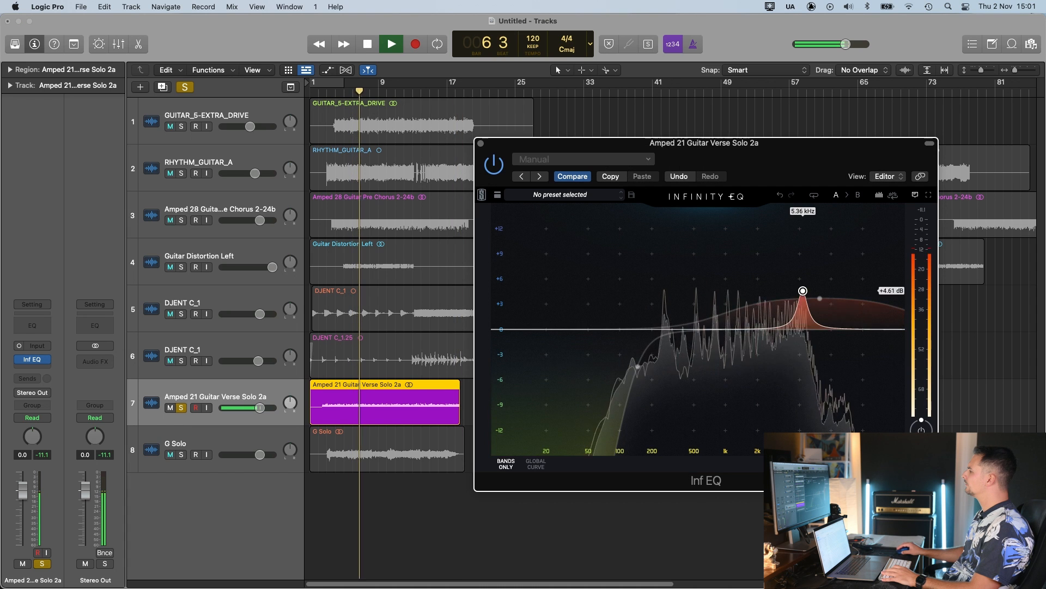
# Retune the narrow bell to a 4.41 dB cut at 5.36 kHz, and add a low-pass filter at 6.03 kHz.
pyautogui.moveTo(803, 290); pyautogui.dragTo(808, 370)
pyautogui.press('space')
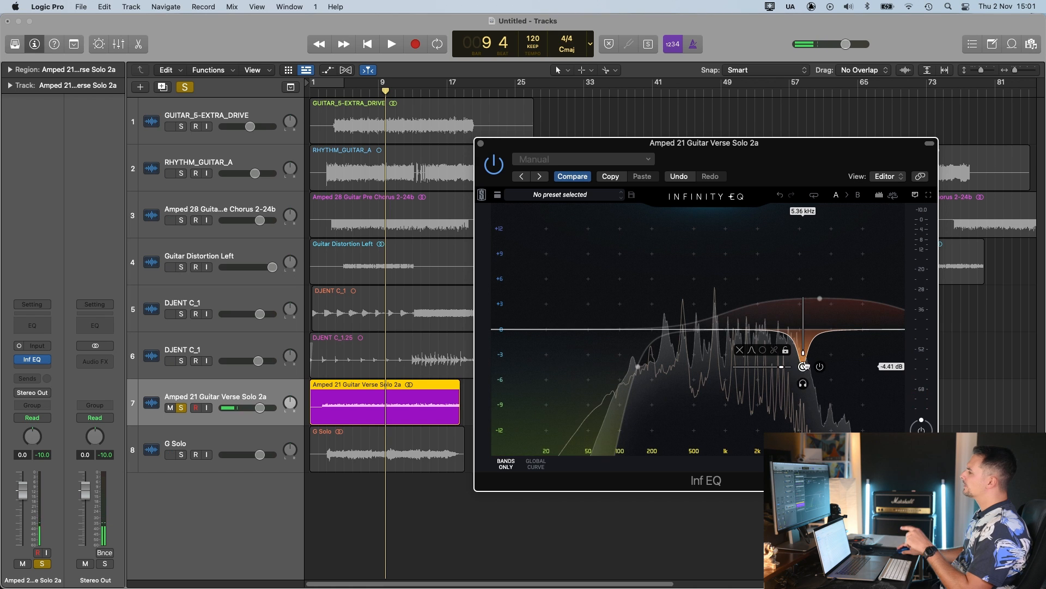
pyautogui.click(858, 349)
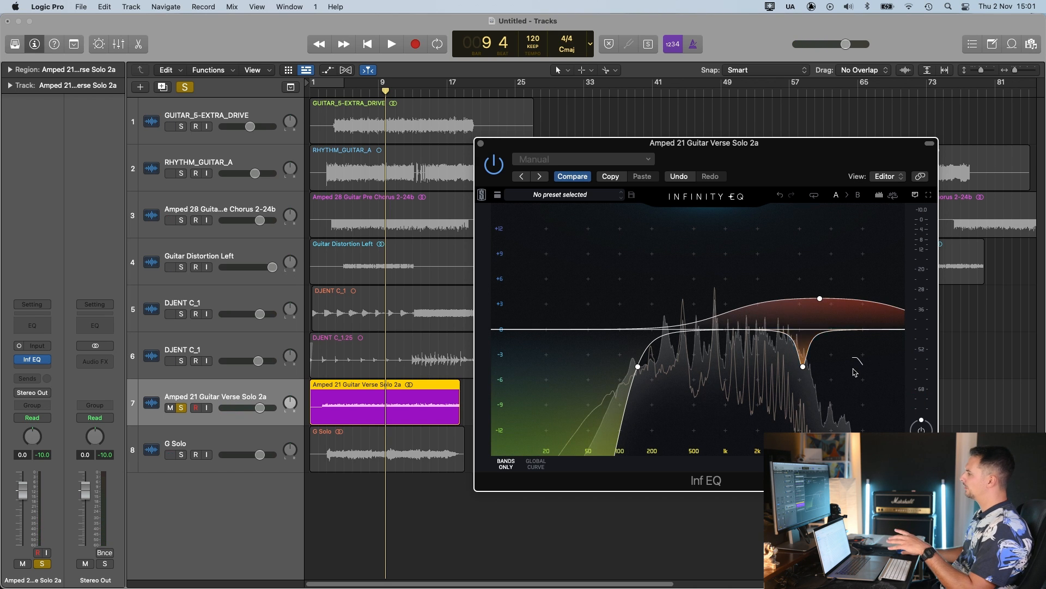
pyautogui.click(853, 369)
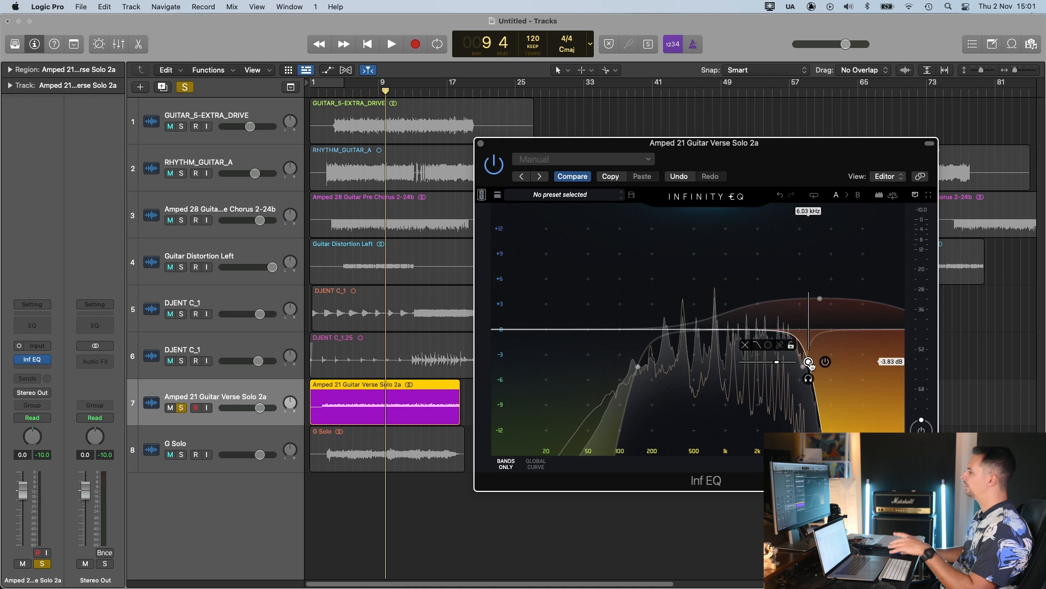
pyautogui.press('space')
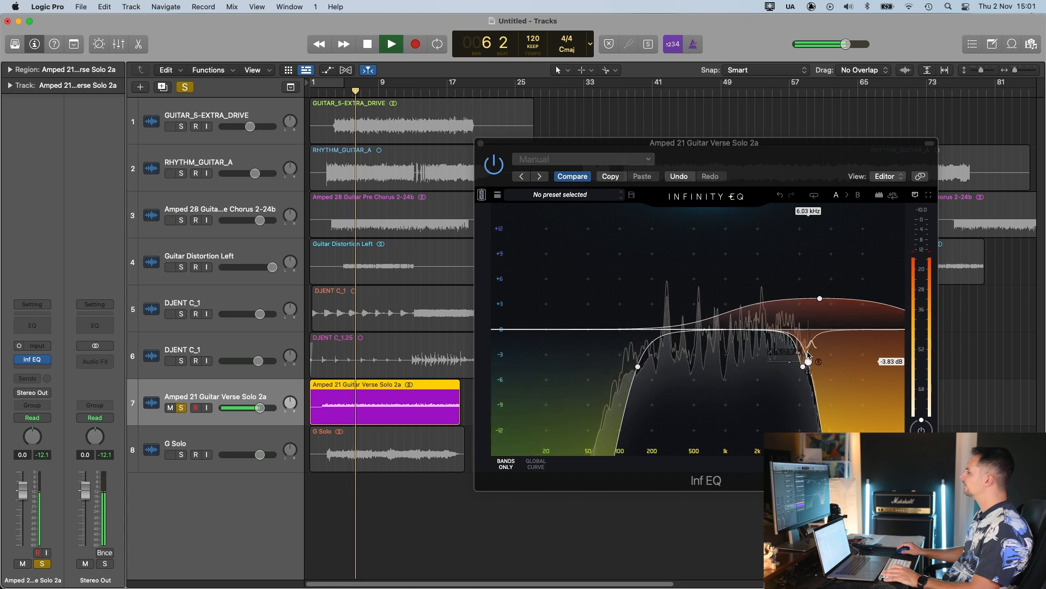
# Raise the low-pass filter to 7.56 kHz while listening to the verse solo guitar.
pyautogui.moveTo(808, 359)
pyautogui.mouseDown()
pyautogui.moveTo(871, 358)
pyautogui.moveTo(826, 360)
pyautogui.mouseUp()
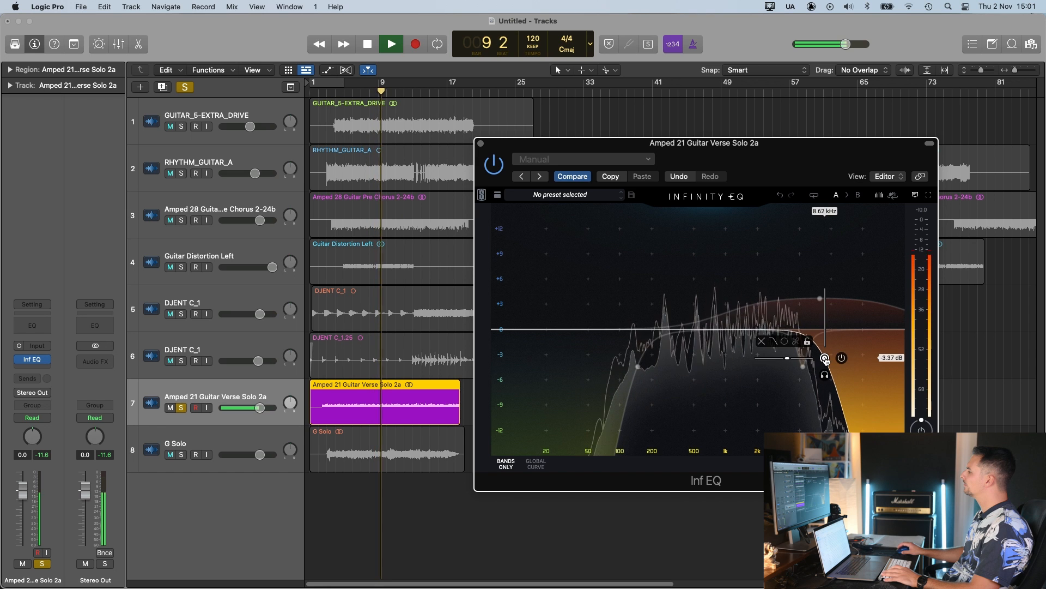
pyautogui.press('space')
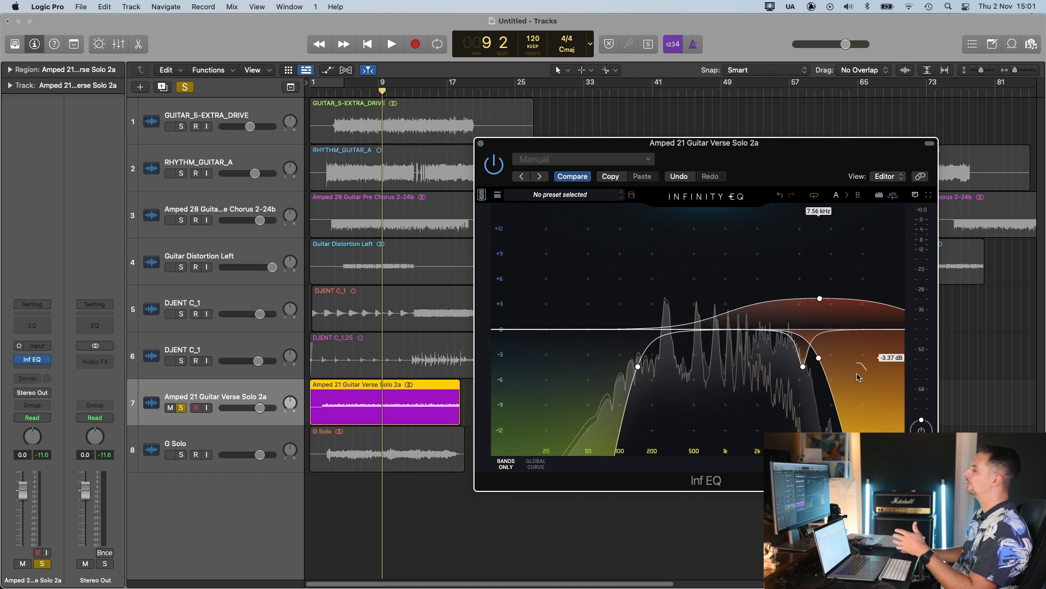
pyautogui.press('space')
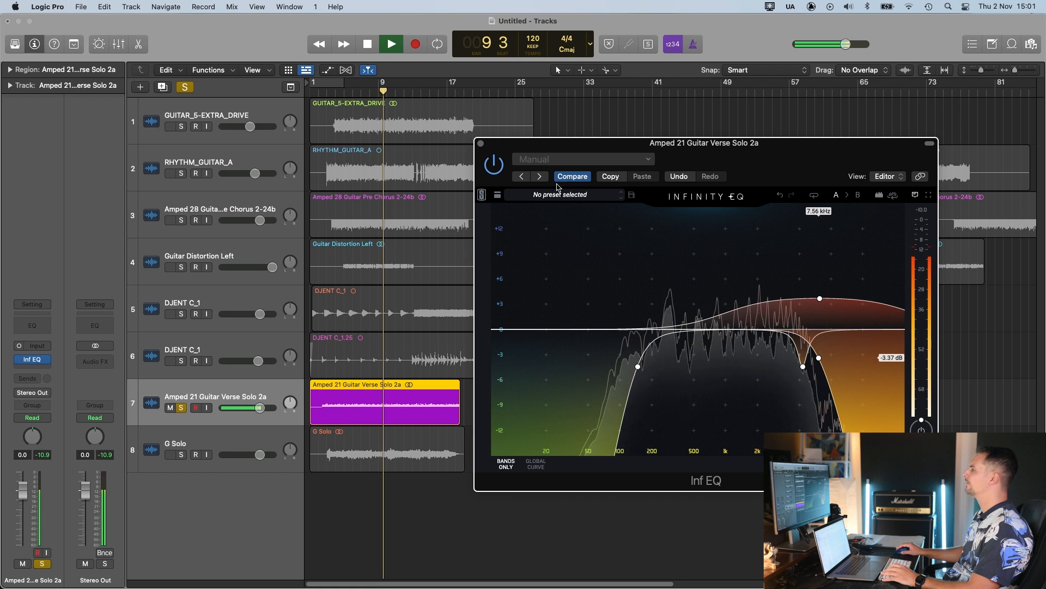
# Bypass and re-enable Infinity EQ during playback to compare, and lower the low-pass filter to 7.21 kHz.
pyautogui.click(495, 167)
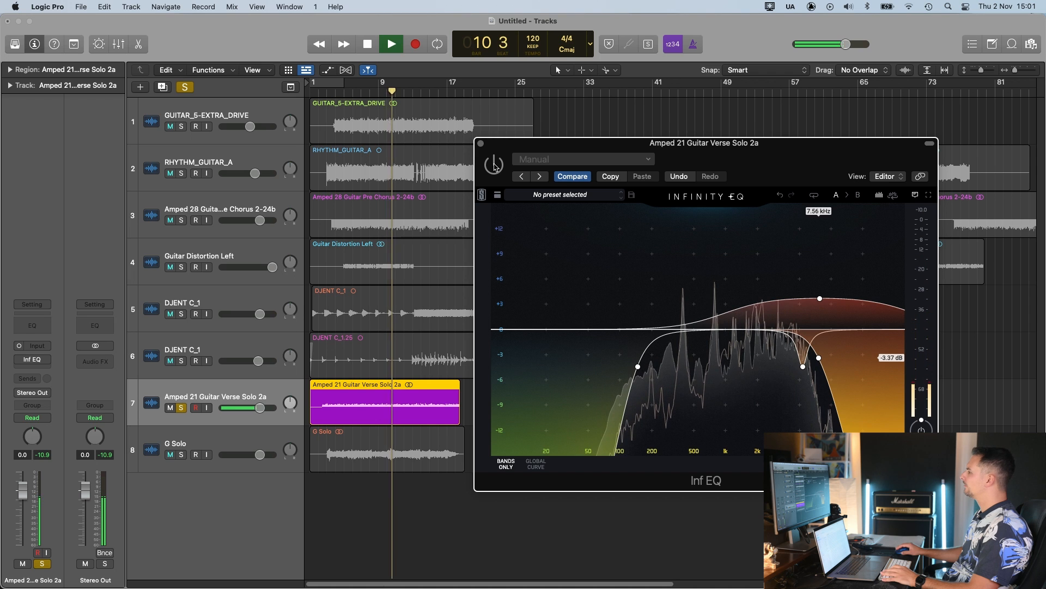
pyautogui.click(495, 165)
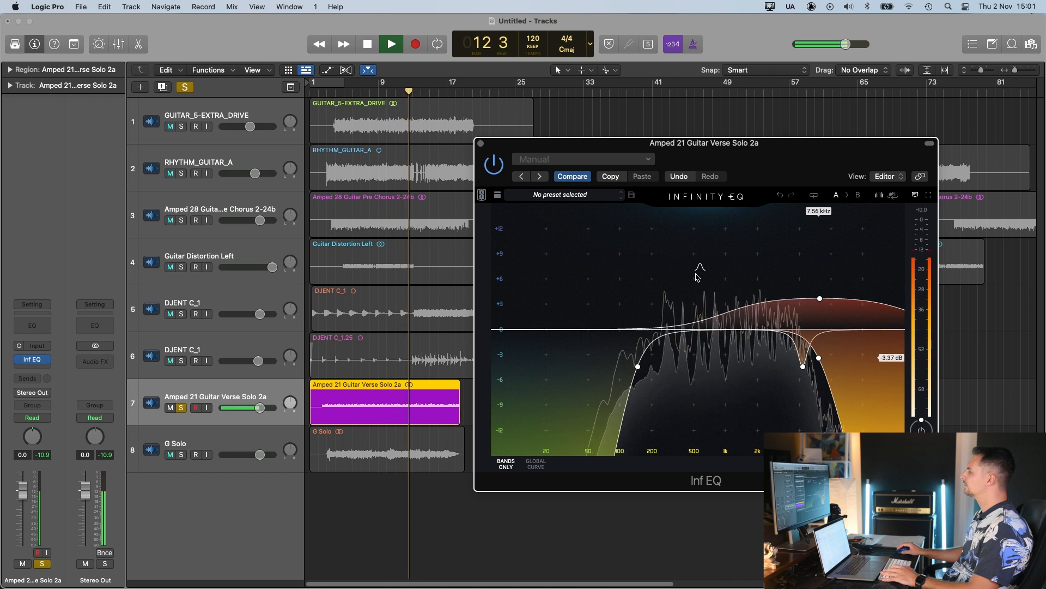
pyautogui.press('space')
pyautogui.moveTo(819, 358); pyautogui.dragTo(816, 357)
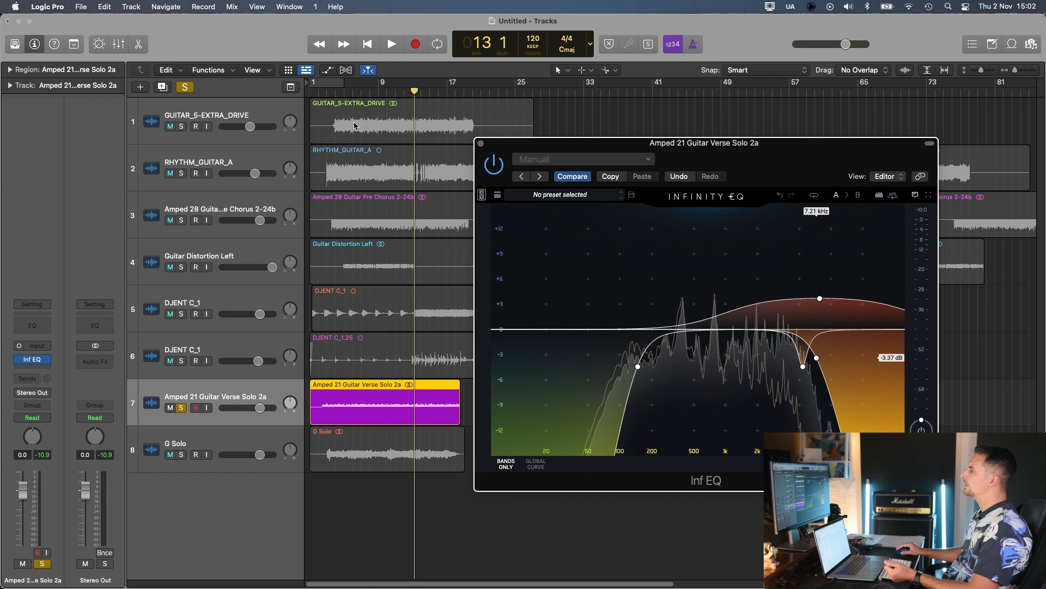
# Replay the verse solo from about bar 6, and sweep a new narrow bell boosted 9.86 dB to 3.41 kHz.
pyautogui.moveTo(591, 144); pyautogui.dragTo(606, 112)
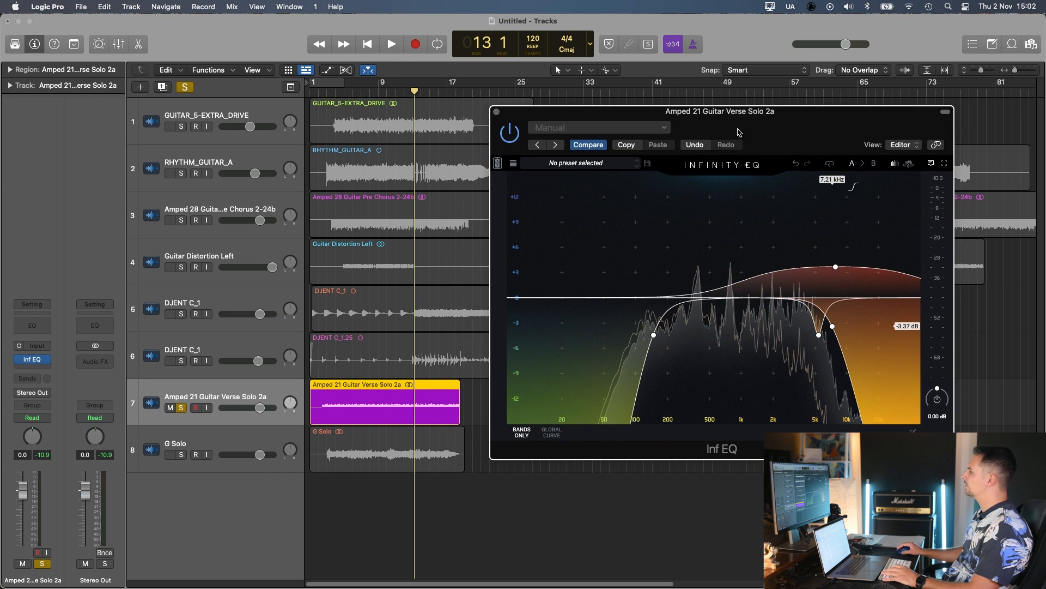
pyautogui.click(357, 94)
pyautogui.press('space')
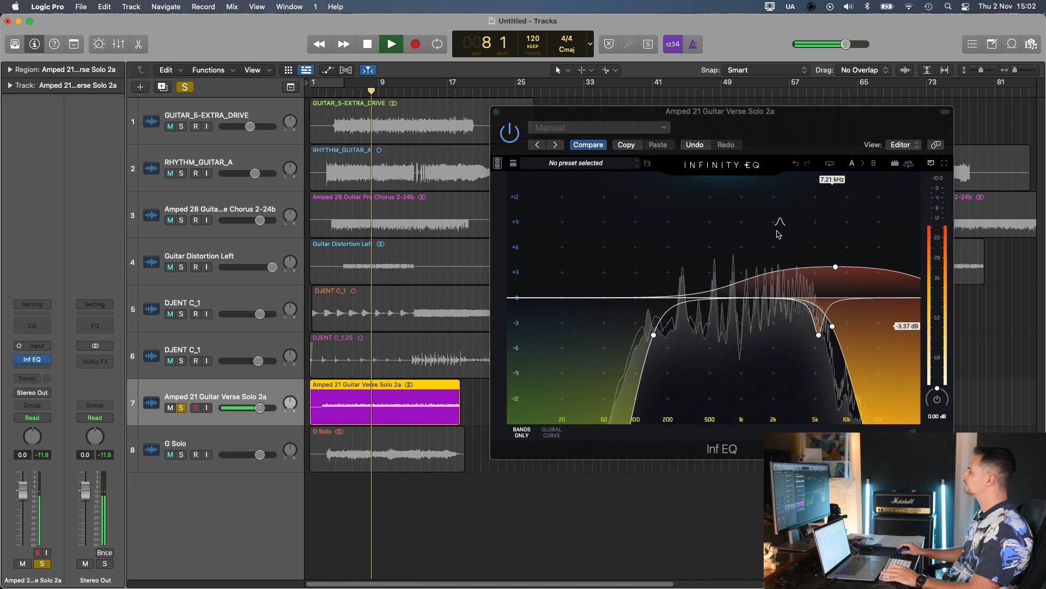
pyautogui.click(786, 243)
pyautogui.moveTo(785, 244); pyautogui.dragTo(798, 215)
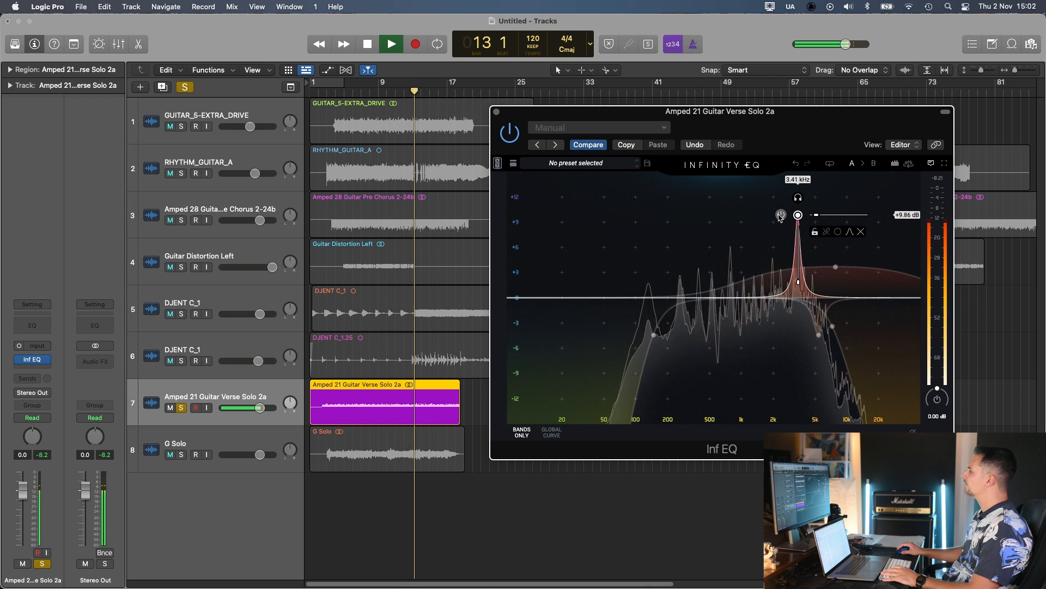
# Stop playback, delete the boosted narrow bell at 3.41 kHz, and close the verse solo's equalizer.
pyautogui.press('space')
pyautogui.moveTo(800, 217)
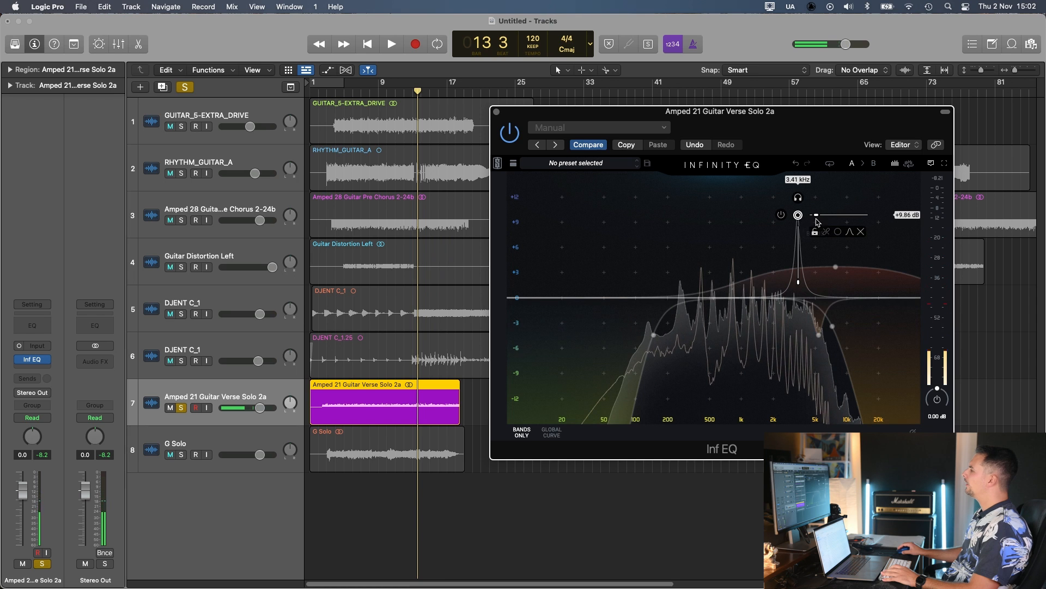
pyautogui.click(860, 232)
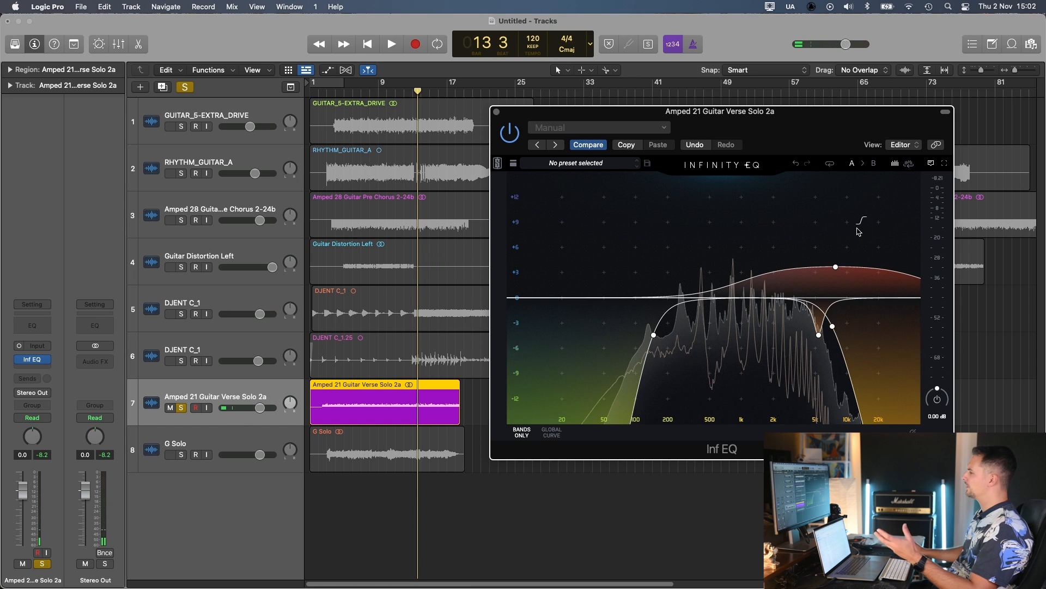
pyautogui.click(496, 112)
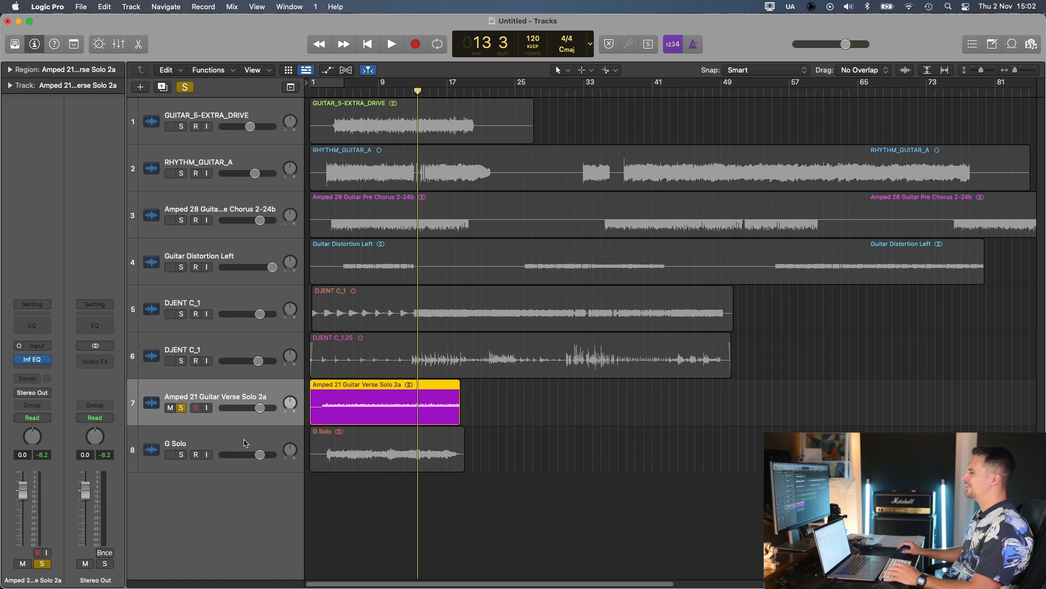
# Listen to the soloed G Solo track from about bar 5, and insert Infinity EQ on it.
pyautogui.click(180, 463)
pyautogui.click(344, 91)
pyautogui.press('space')
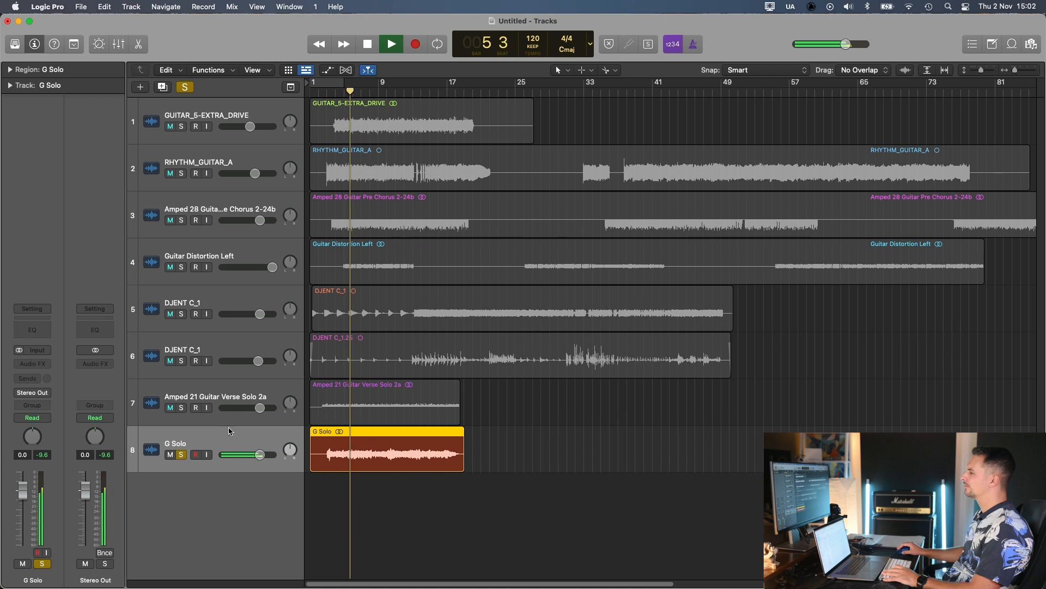
pyautogui.click(36, 370)
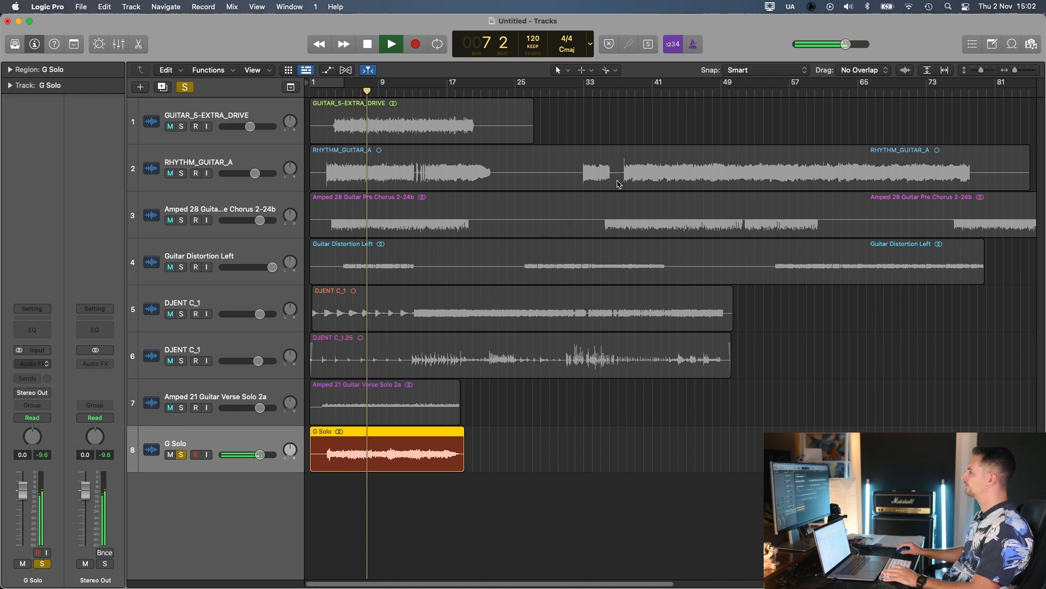
pyautogui.moveTo(614, 169); pyautogui.dragTo(771, 159)
pyautogui.press('space')
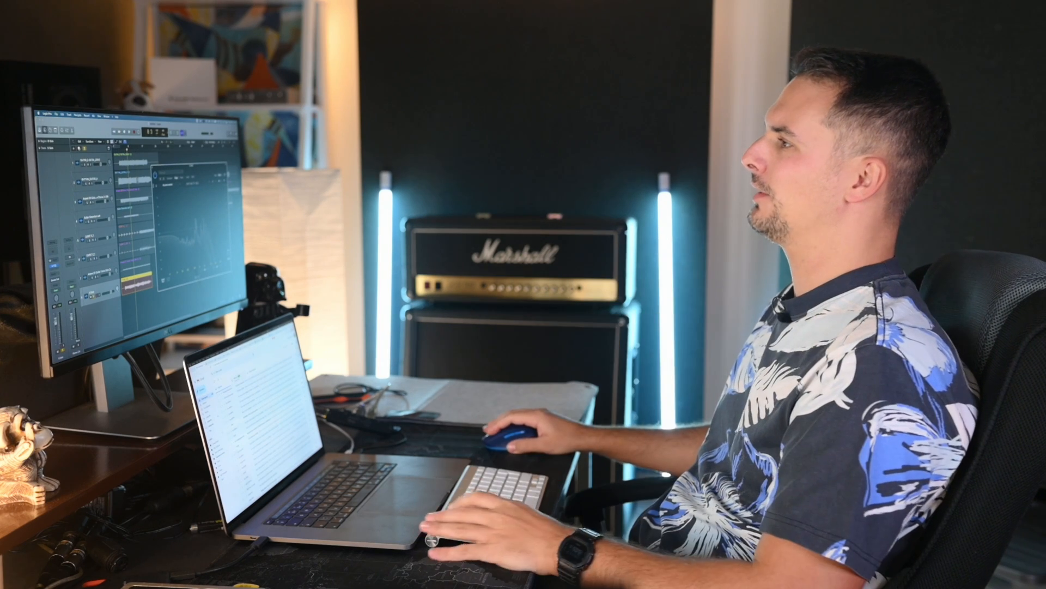
# While replaying G Solo from about bar 5, add a high-pass filter at 86.9 Hz and a wide bell boosted 5.97 dB at 7.04 kHz.
pyautogui.click(121, 147)
pyautogui.press('space')
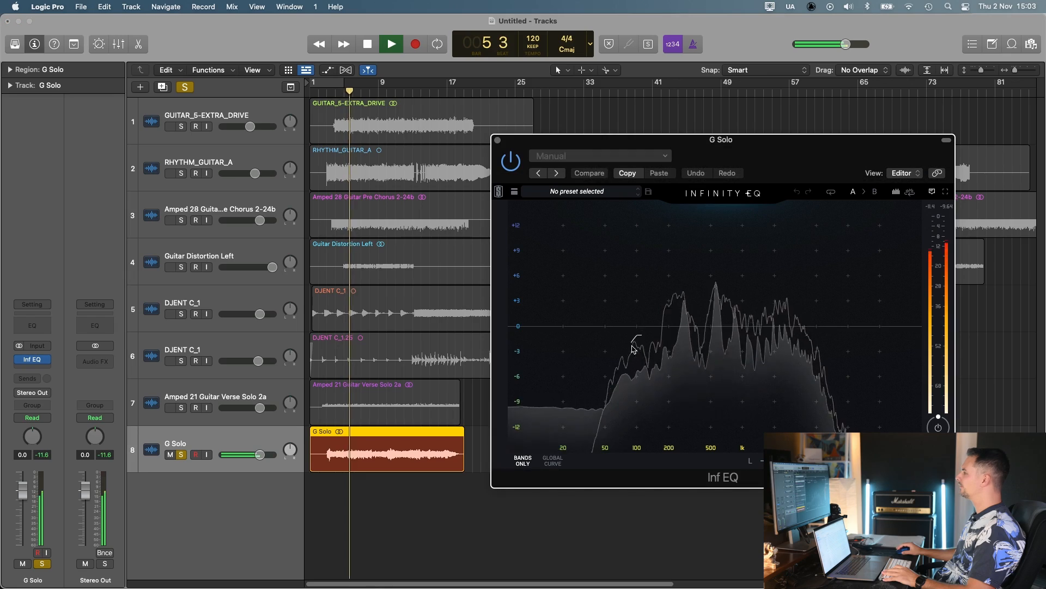
pyautogui.doubleClick(631, 361)
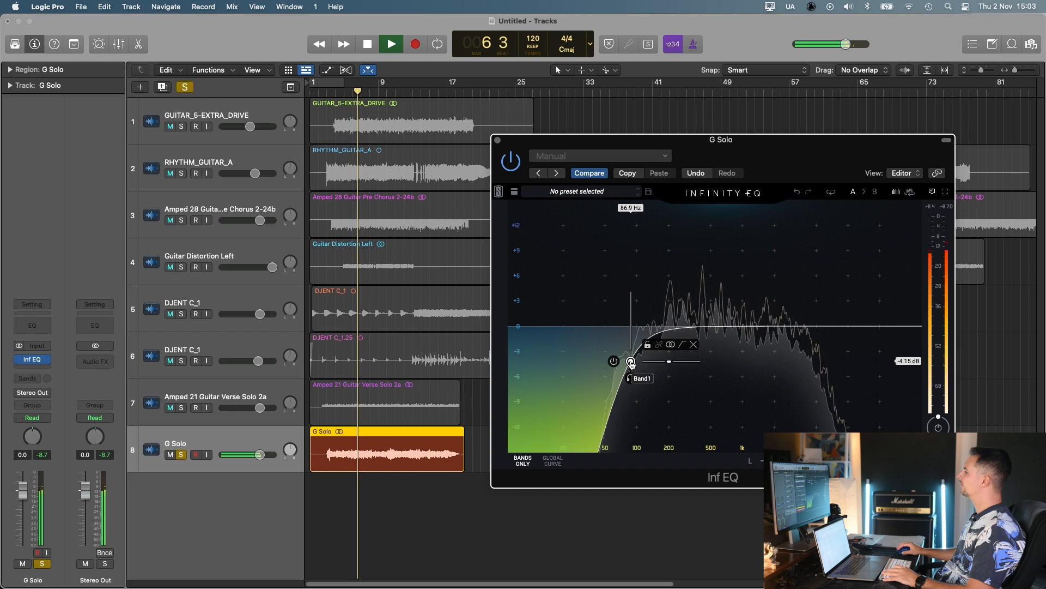
pyautogui.doubleClick(827, 284)
pyautogui.moveTo(828, 284); pyautogui.dragTo(834, 279)
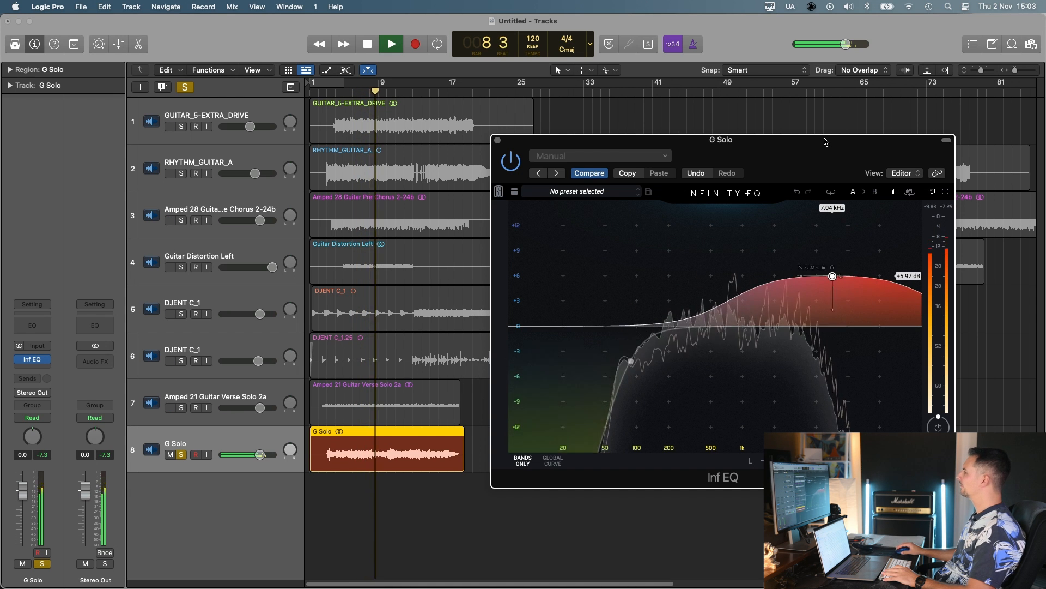
pyautogui.moveTo(804, 161); pyautogui.dragTo(810, 149)
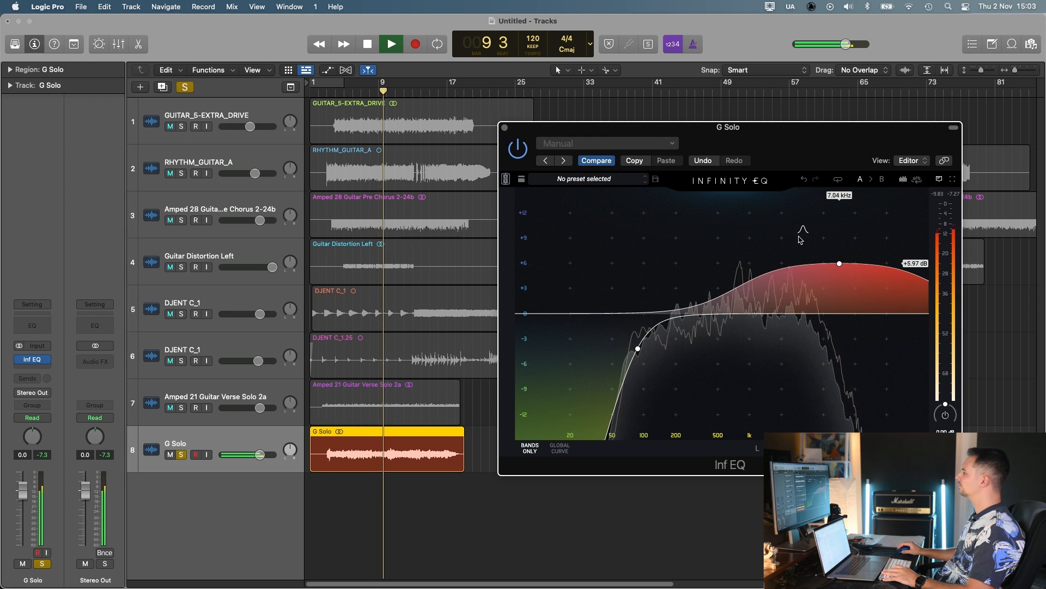
# Add a narrow bell cut near 2.51 kHz, and raise the wide boost to 6.29 dB while replaying from about bar 10.
pyautogui.moveTo(800, 234); pyautogui.dragTo(791, 336)
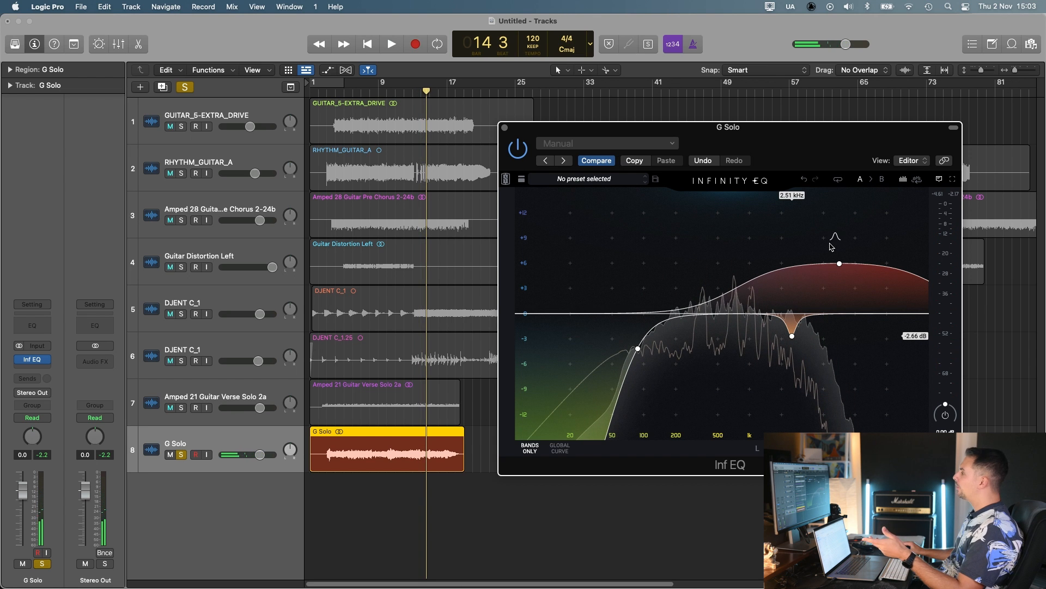
pyautogui.click(793, 336)
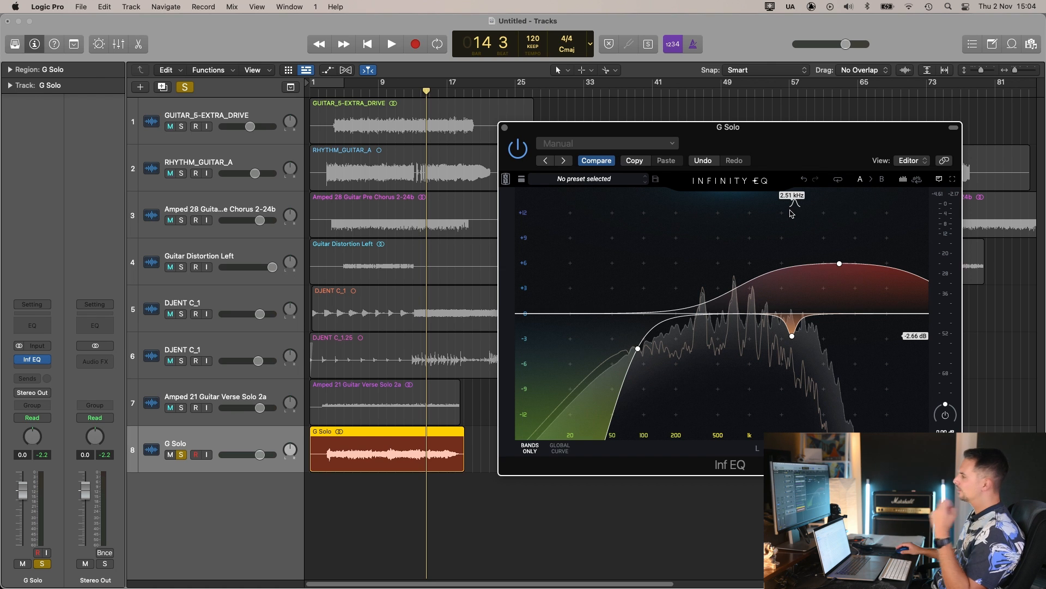
pyautogui.click(385, 95)
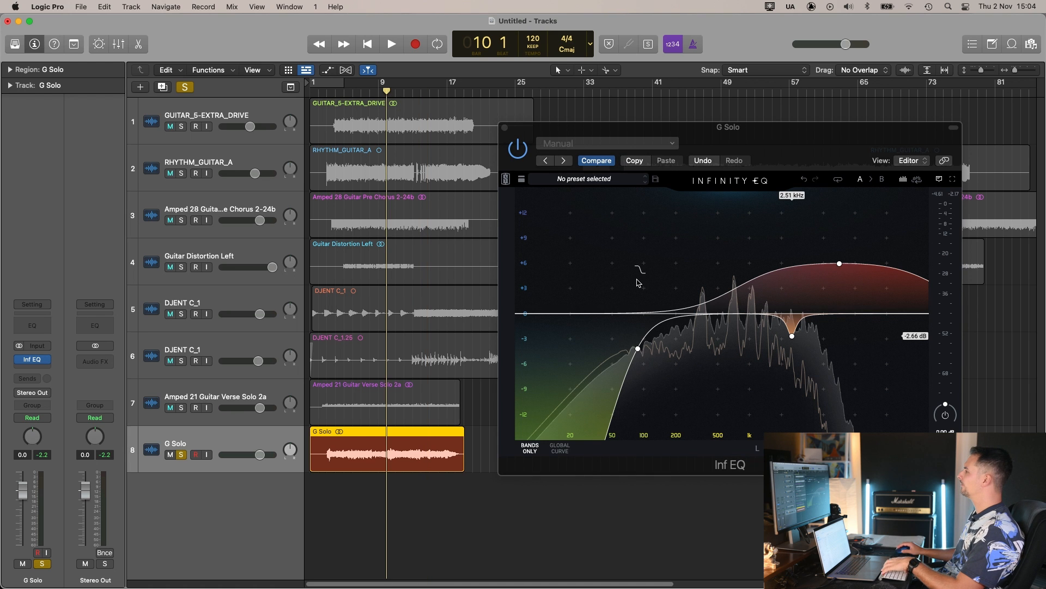
pyautogui.press('space')
pyautogui.moveTo(792, 336)
pyautogui.mouseDown()
pyautogui.moveTo(790, 265)
pyautogui.moveTo(810, 254)
pyautogui.moveTo(793, 251)
pyautogui.moveTo(793, 334)
pyautogui.mouseUp()
pyautogui.moveTo(839, 263); pyautogui.dragTo(839, 260)
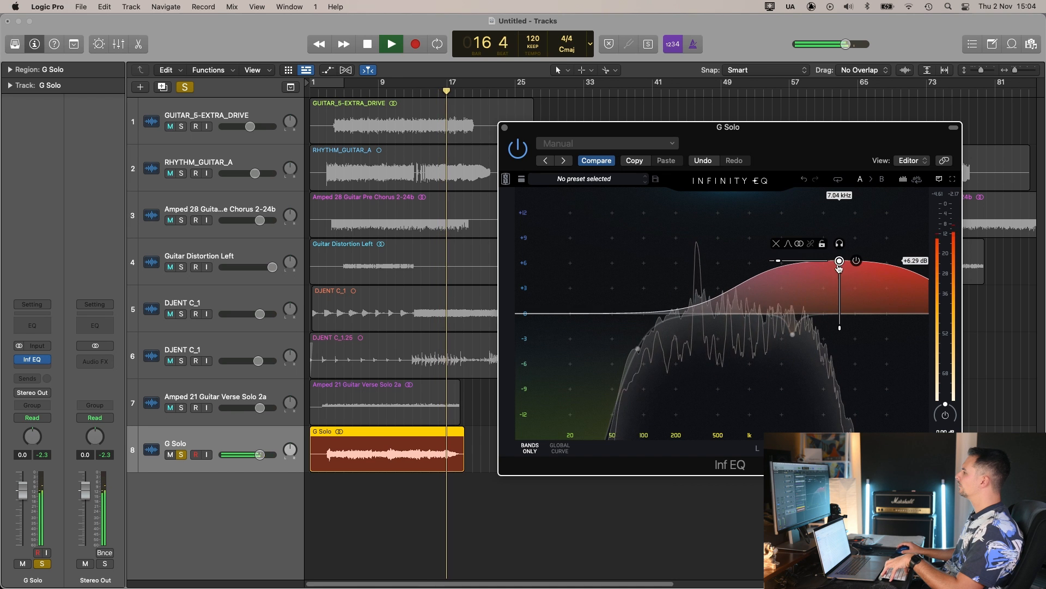
# Replay G Solo from about bar 8 to compare it with the equalizer bypassed, and shift the wide boost to 7.39 kHz.
pyautogui.click(369, 93)
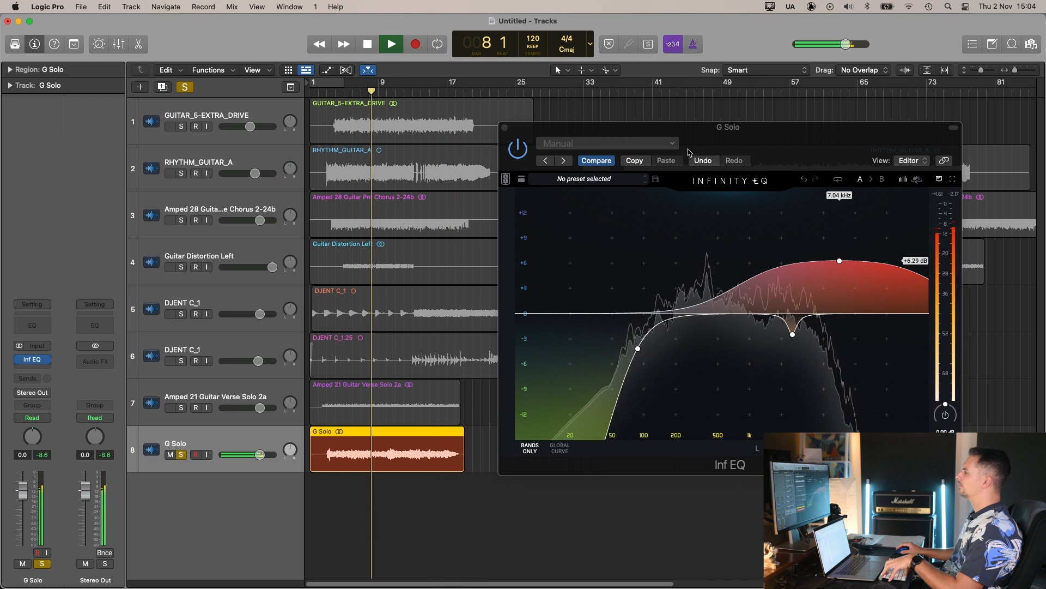
pyautogui.click(523, 151)
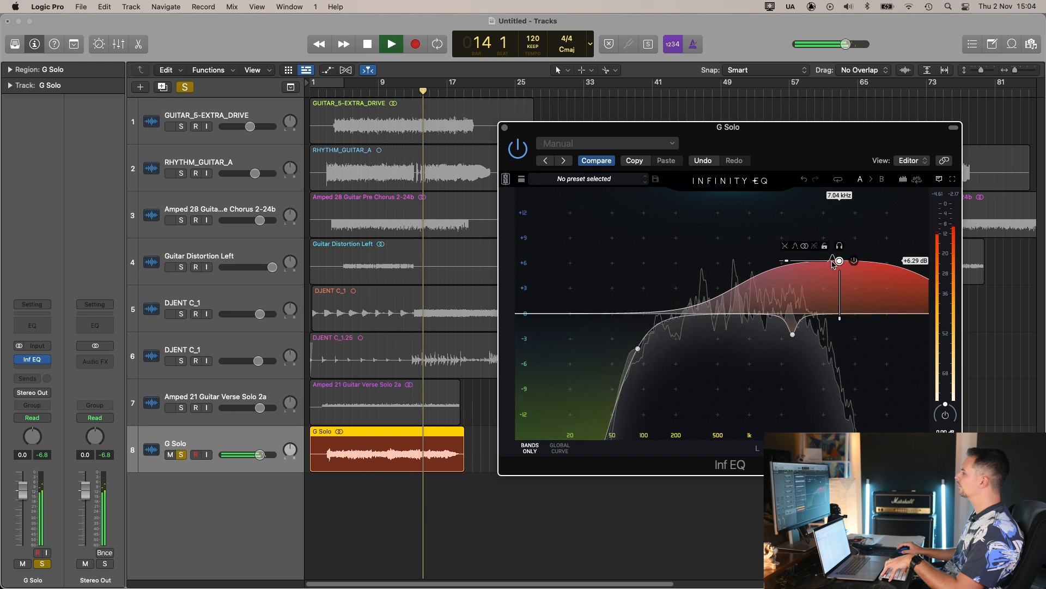
pyautogui.press('space')
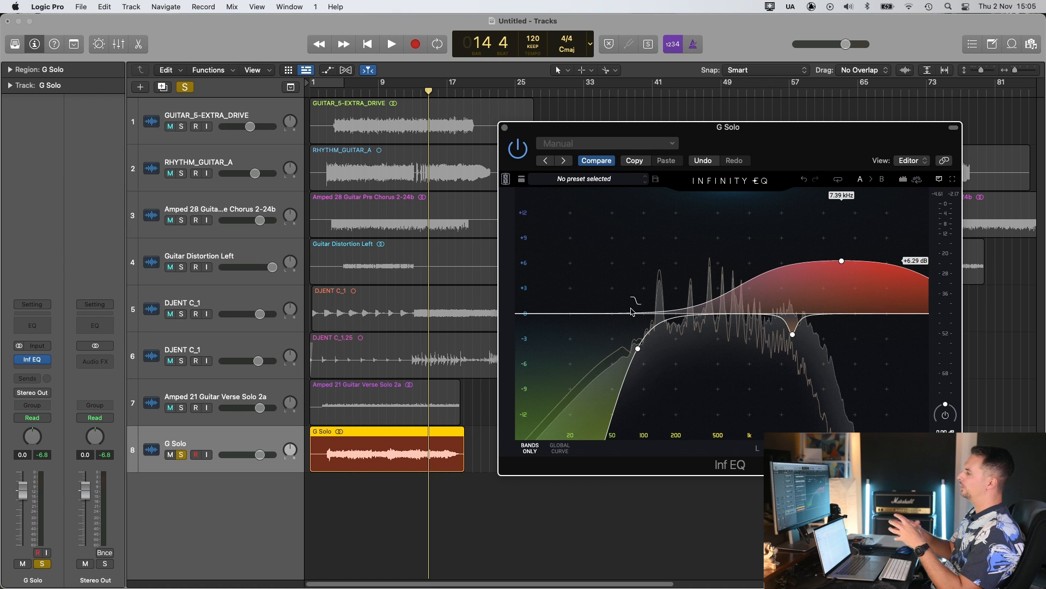
pyautogui.click(638, 348)
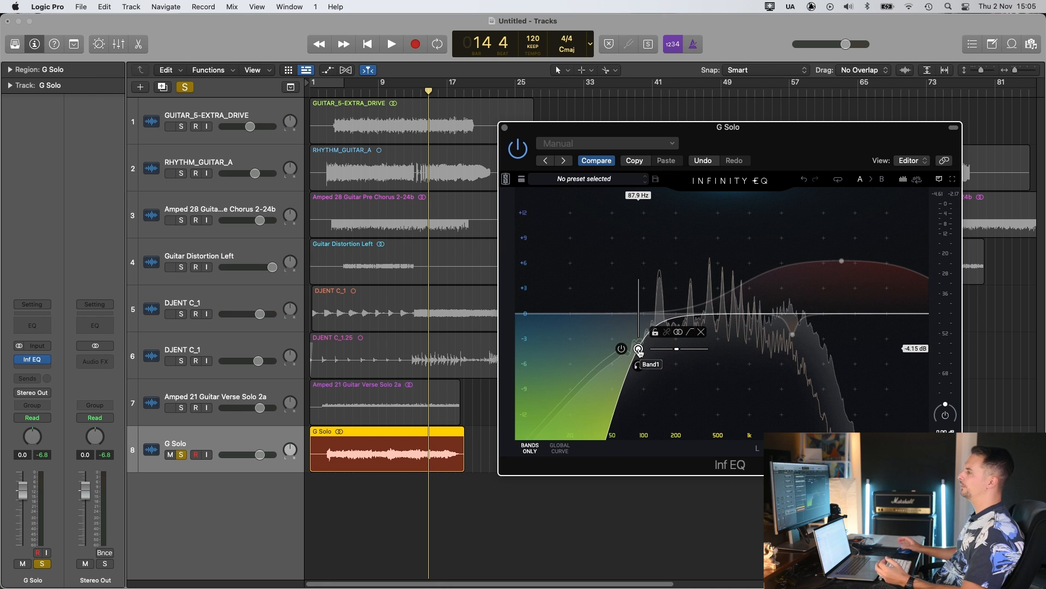
pyautogui.click(687, 249)
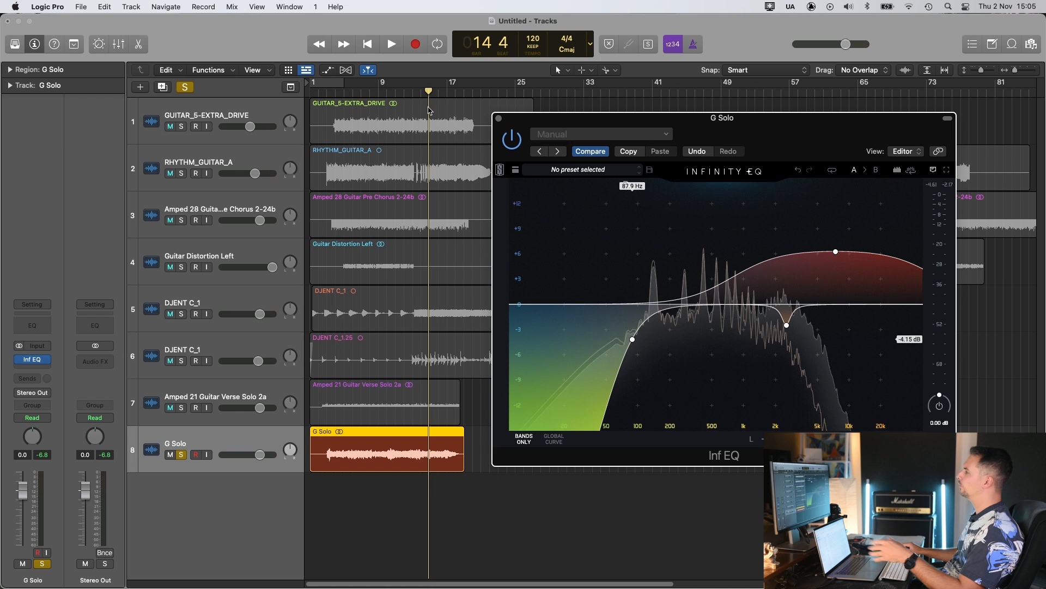
# Play G Solo from about bar 9 to compare the sound with Infinity EQ bypassed and active.
pyautogui.click(380, 91)
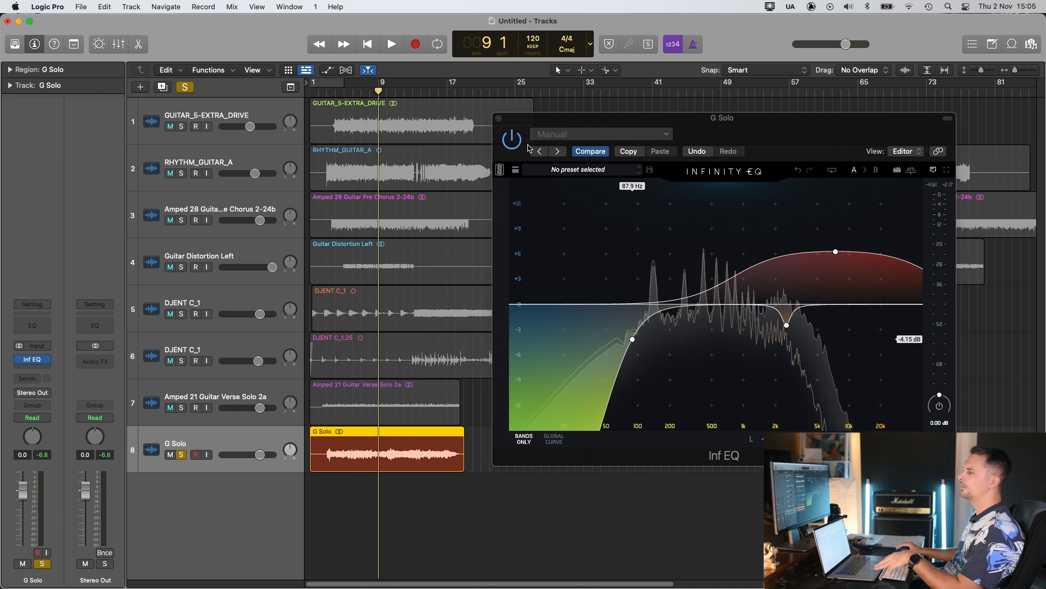
pyautogui.click(512, 143)
pyautogui.press('space')
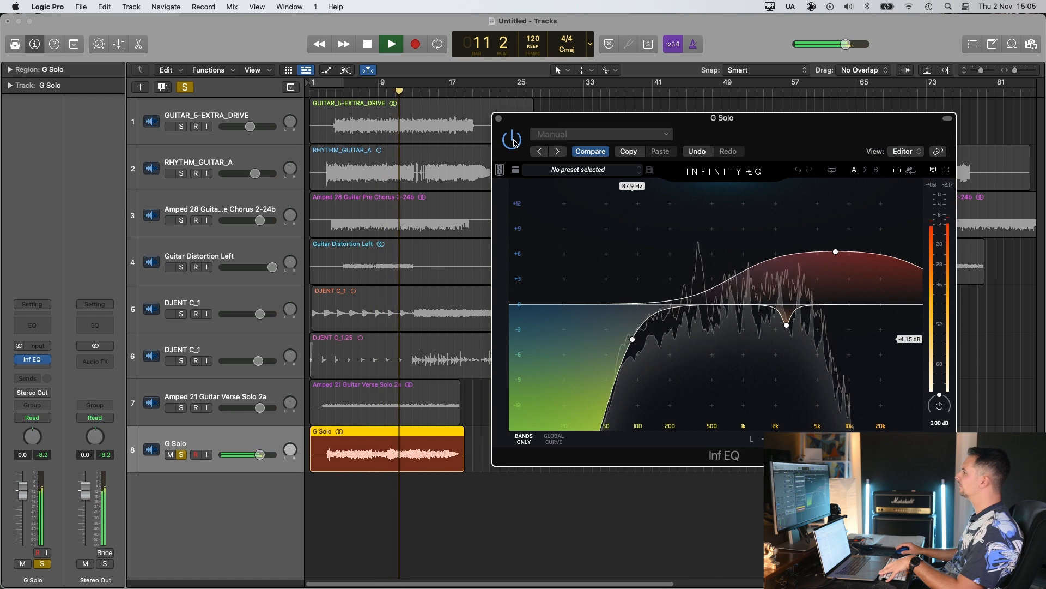
pyautogui.press('space')
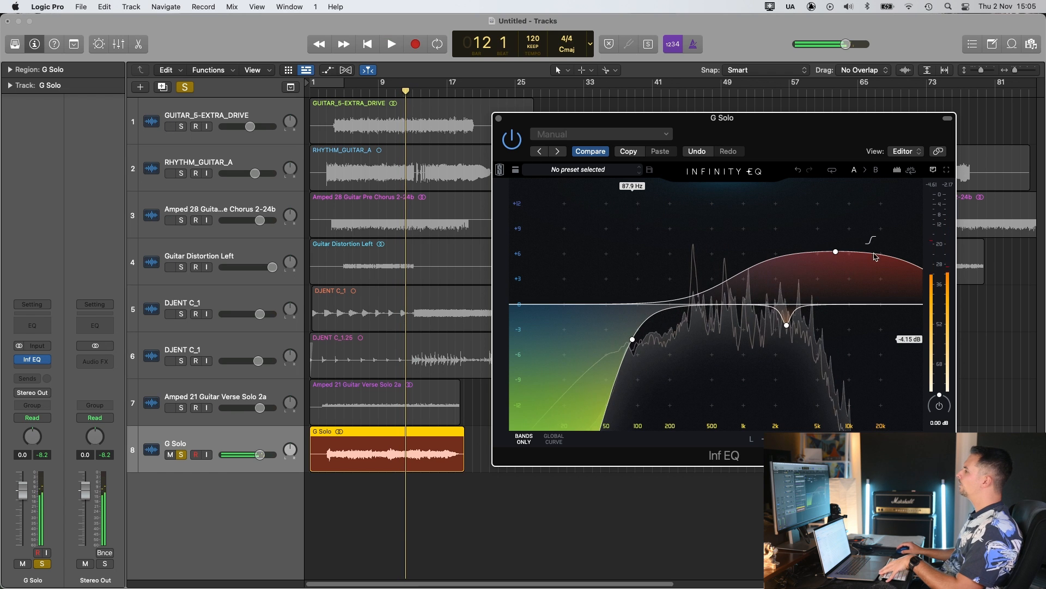
# Replay G Solo from about bar 6, and bypass and re-enable Infinity EQ to judge the wide high-frequency boost.
pyautogui.moveTo(863, 227)
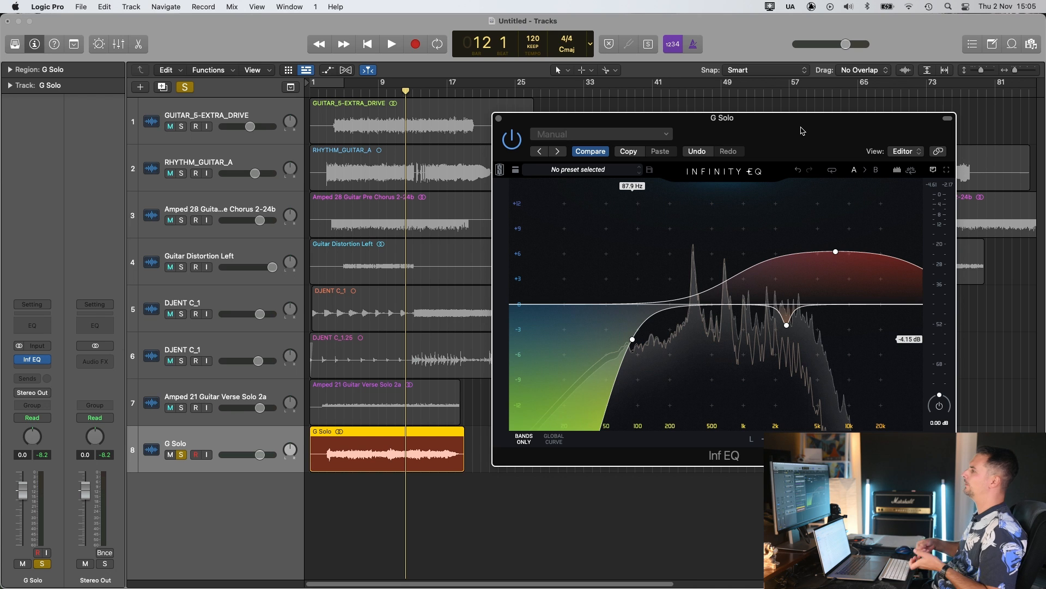
pyautogui.moveTo(796, 129); pyautogui.dragTo(799, 128)
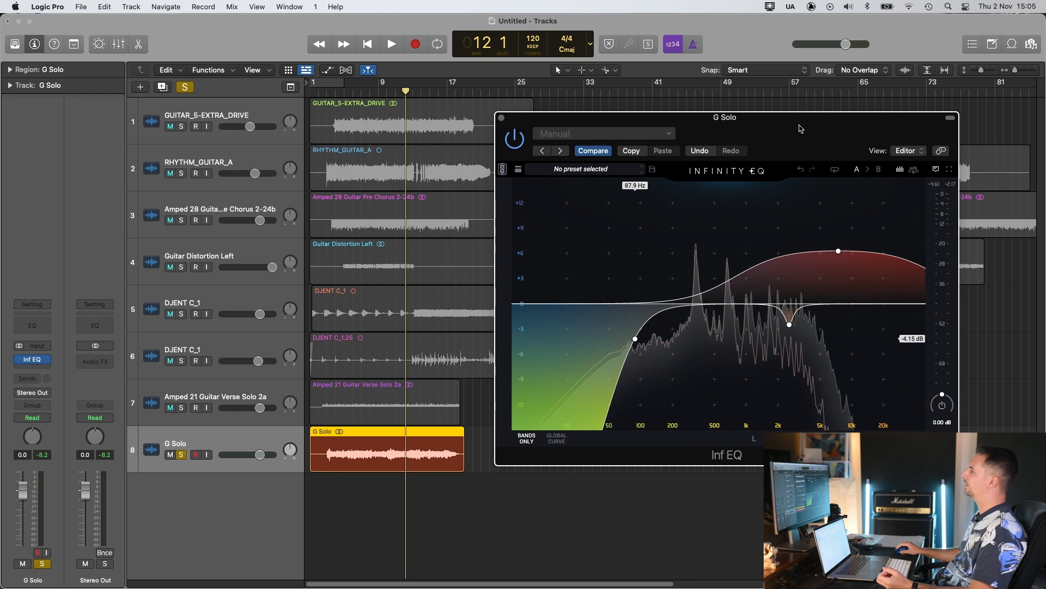
pyautogui.click(839, 251)
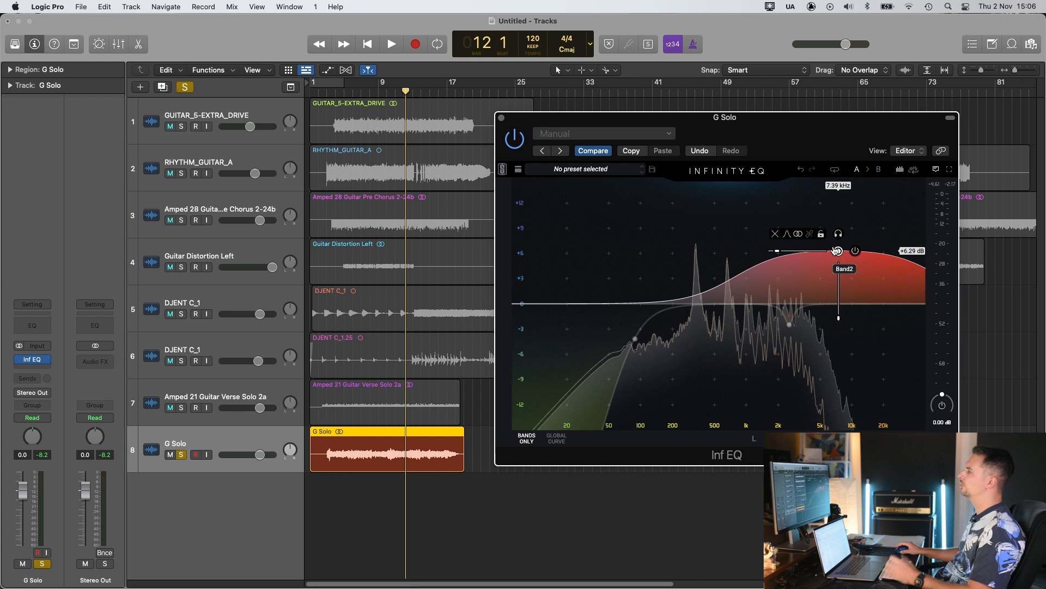
pyautogui.press('space')
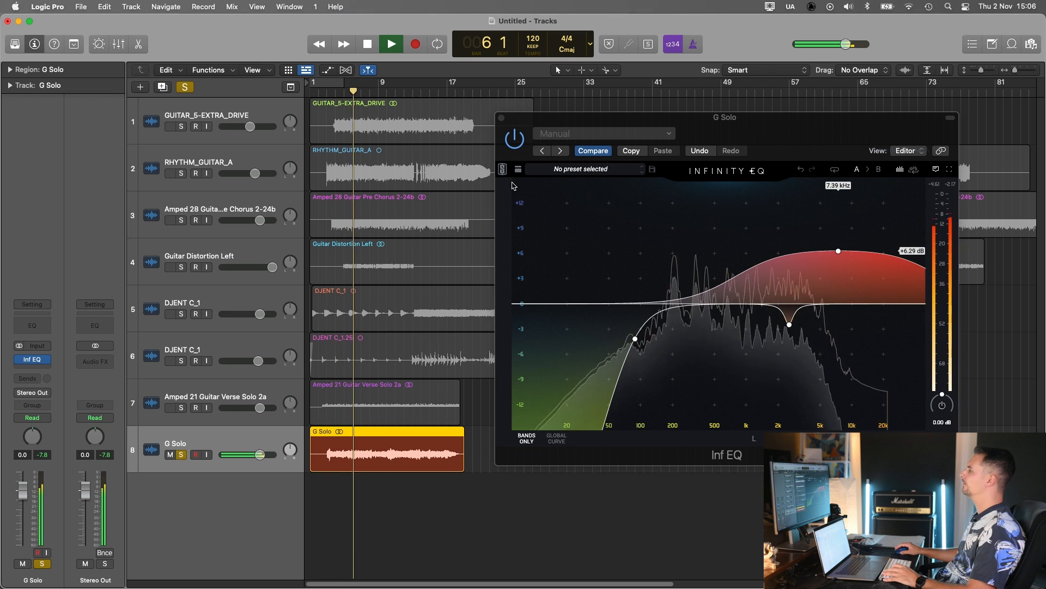
pyautogui.click(515, 140)
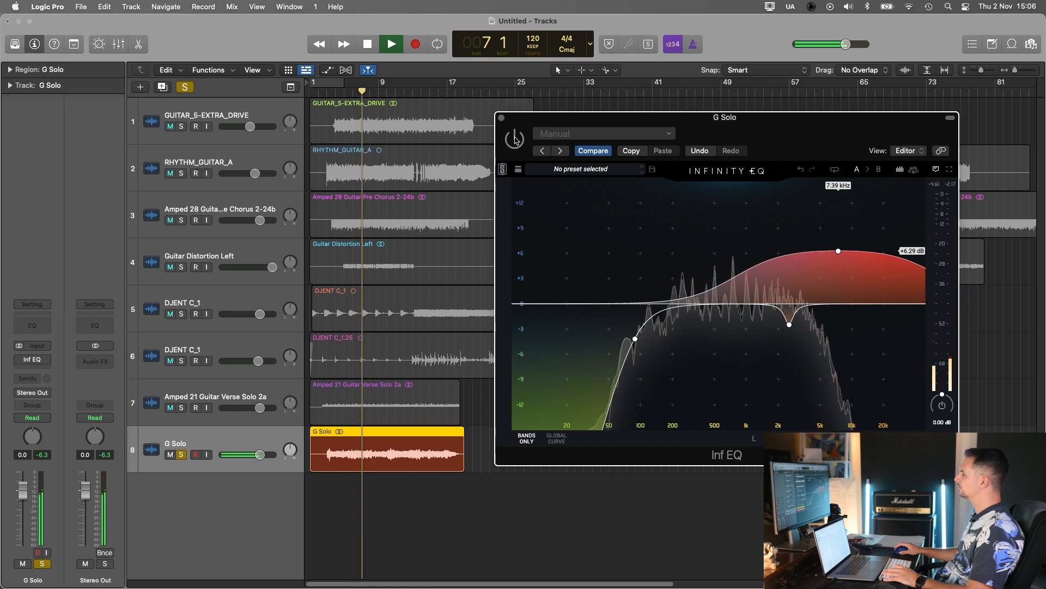
pyautogui.click(516, 140)
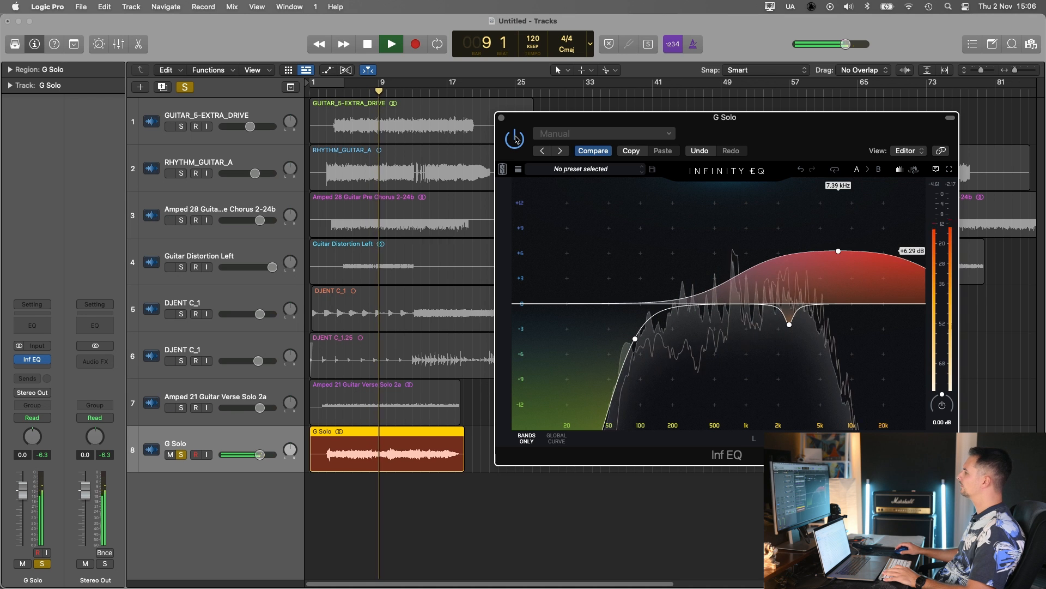